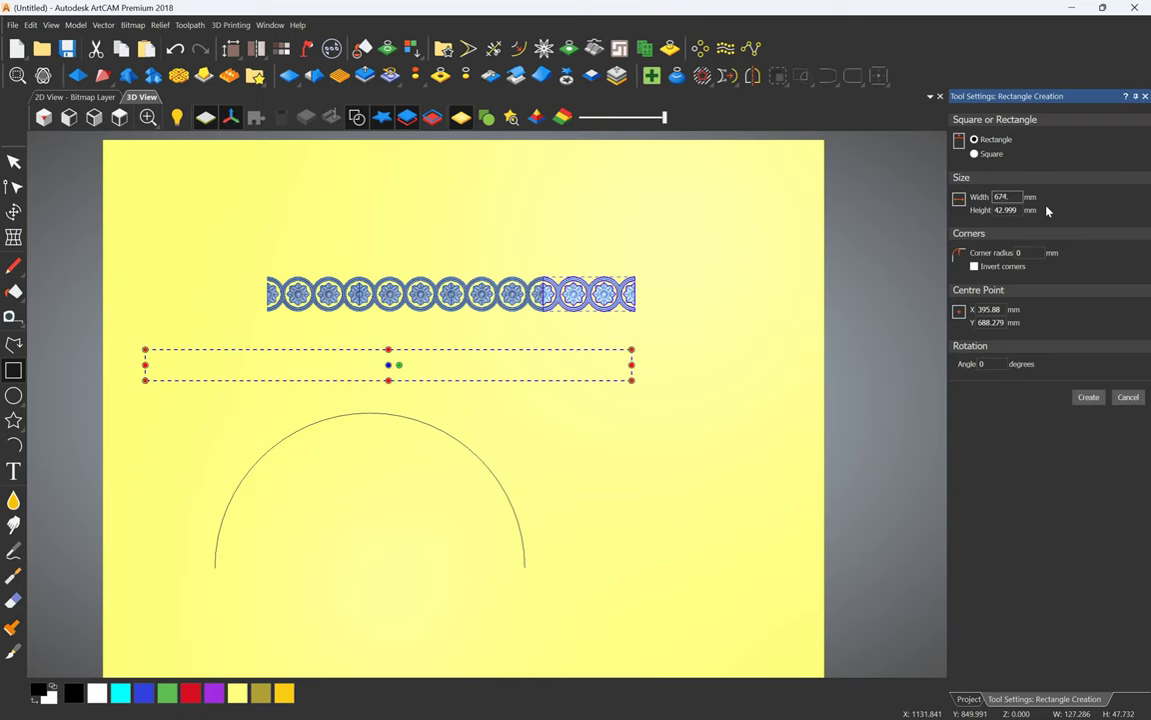
# Create a rectangle 674.797 mm wide and 42.999 mm high and align it over the ornamental strip, starting at the strip's left end.
pyautogui.click(1095, 398)
pyautogui.press('Escape')
pyautogui.moveTo(145, 360); pyautogui.dragTo(221, 336)
pyautogui.moveTo(256, 237); pyautogui.dragTo(650, 399)
pyautogui.moveTo(266, 313); pyautogui.dragTo(324, 301)
# Extend the ornamental strip past the rectangle's right end by mirror-copying its last segment to the right twice.
pyautogui.scroll(5, 219, 360)
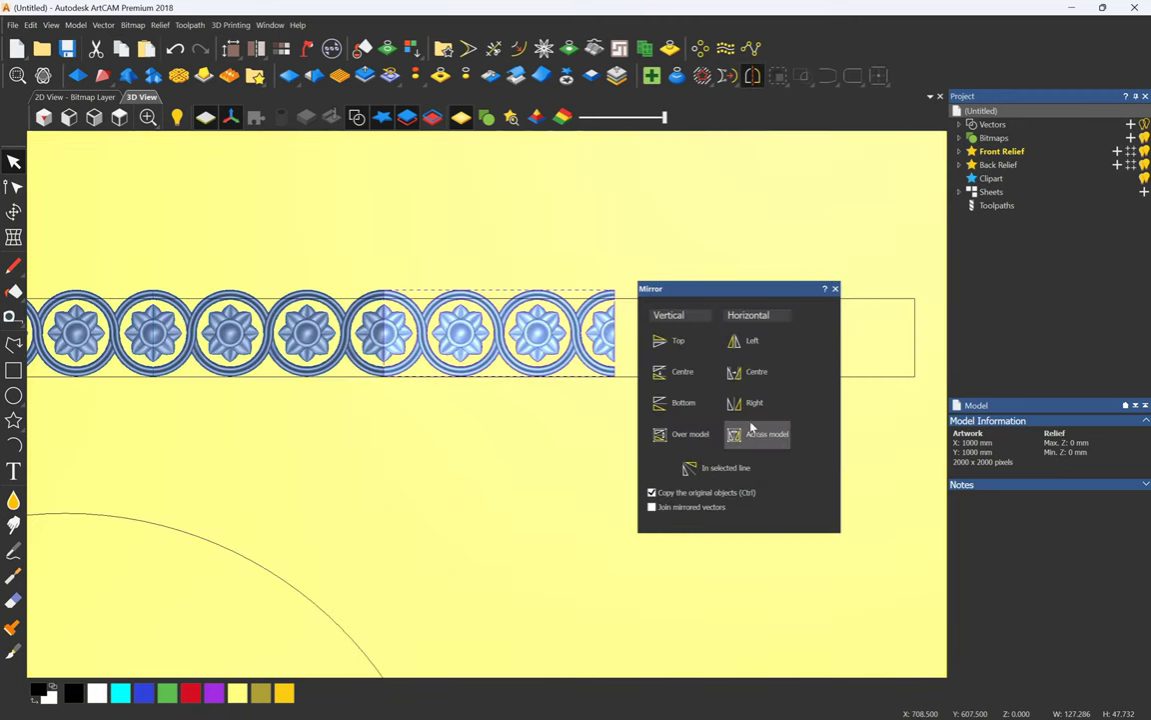
pyautogui.click(752, 433)
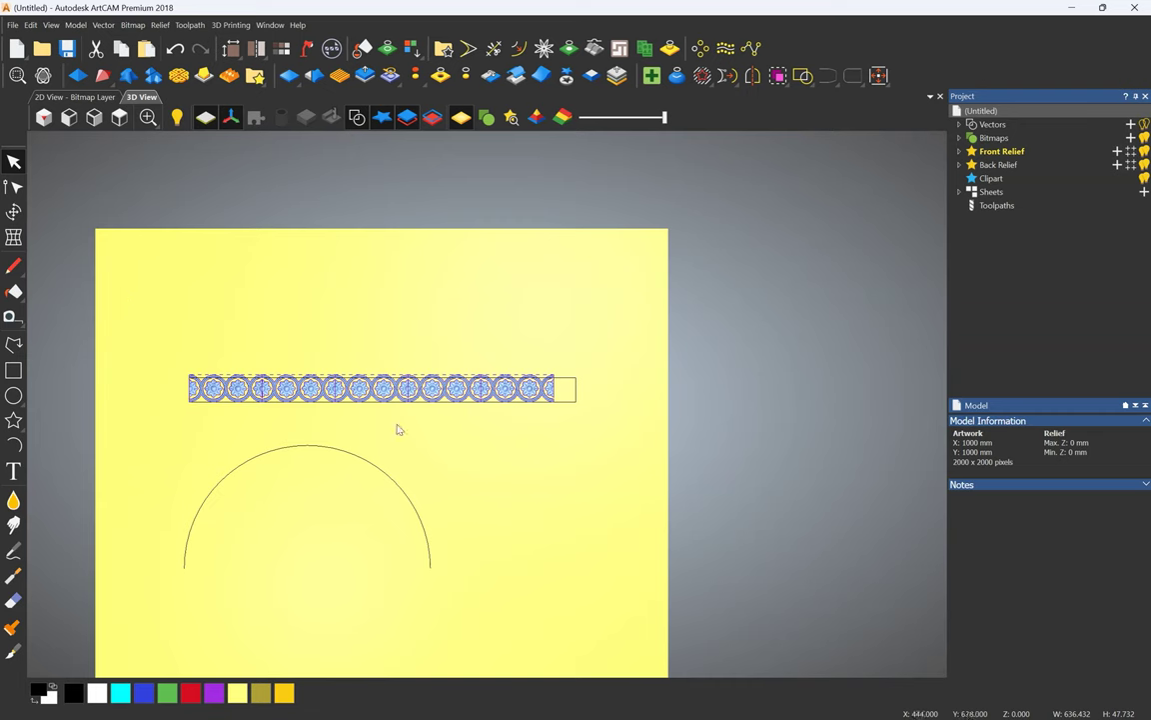
pyautogui.click(586, 449)
pyautogui.scroll(6, 586, 450)
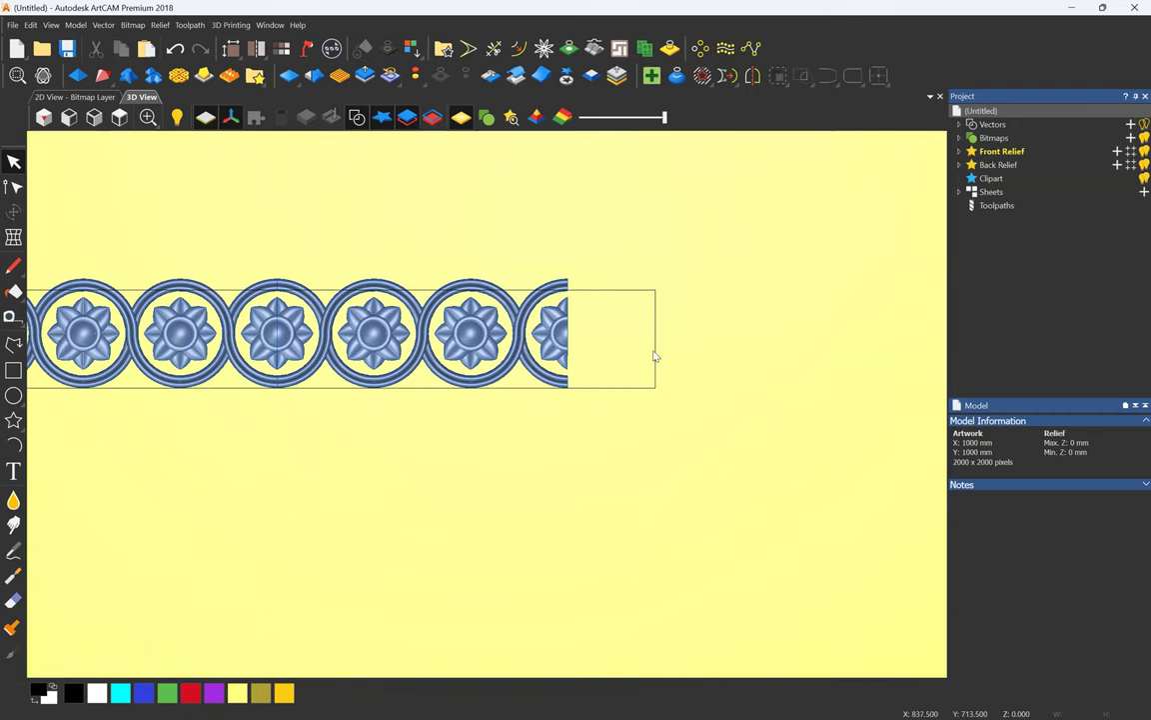
pyautogui.click(497, 340)
pyautogui.click(760, 79)
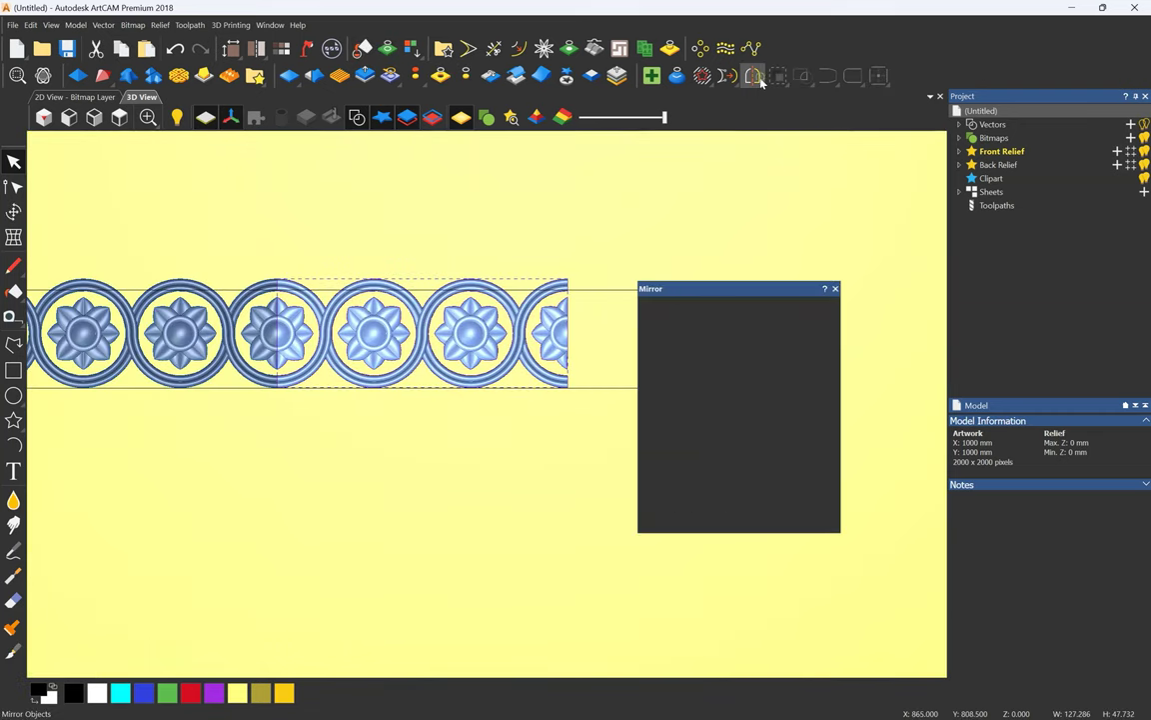
pyautogui.click(751, 410)
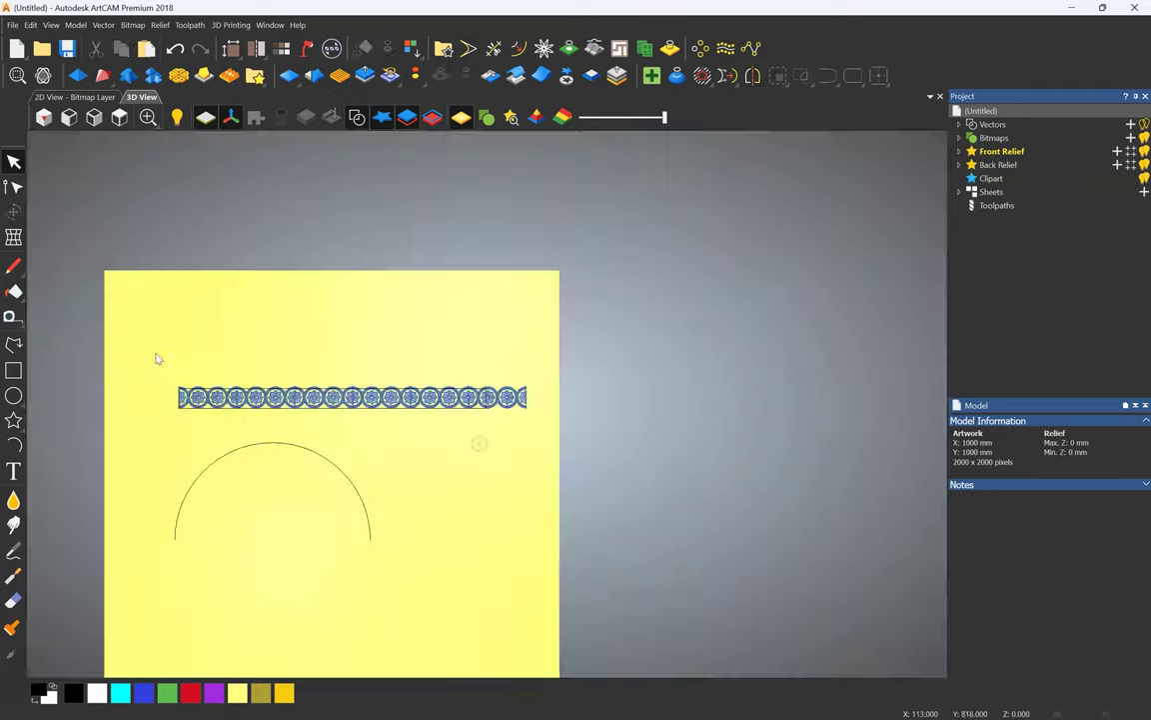
# Merge all the mirrored strip segments into a single relief clipart object and activate its transform handles.
pyautogui.moveTo(154, 355); pyautogui.dragTo(549, 440)
pyautogui.press('Escape')
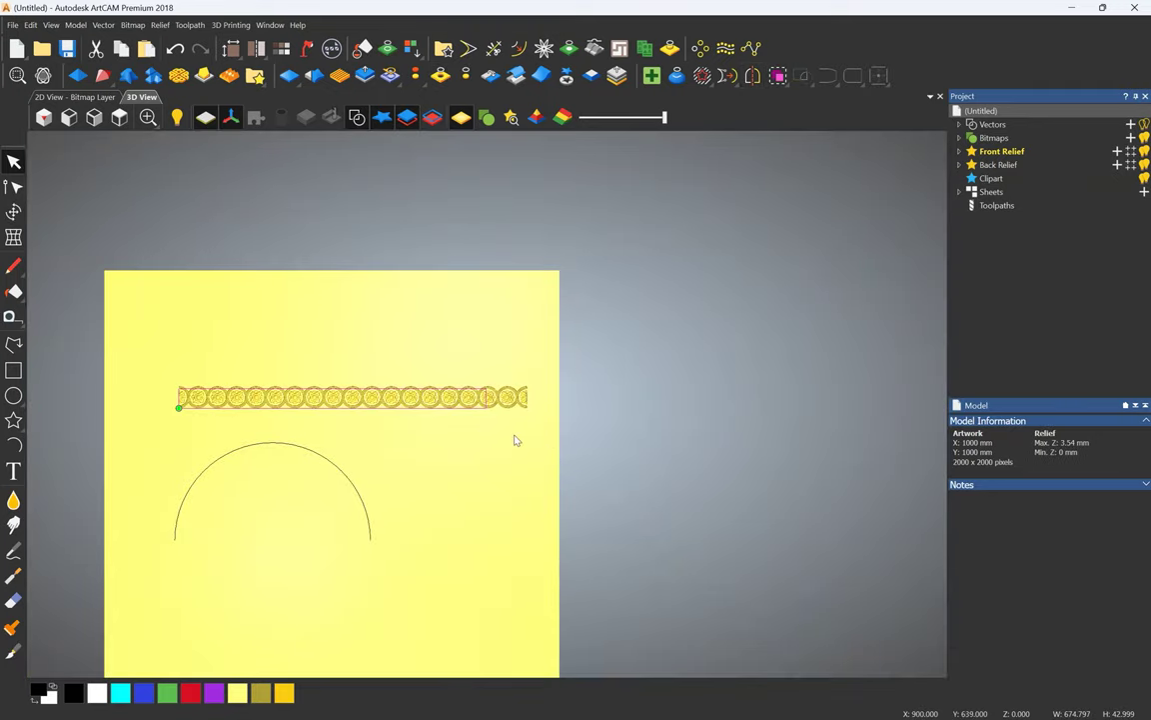
pyautogui.scroll(5, 445, 385)
pyautogui.doubleClick(408, 411)
pyautogui.scroll(-1, 433, 427)
pyautogui.scroll(6, 486, 425)
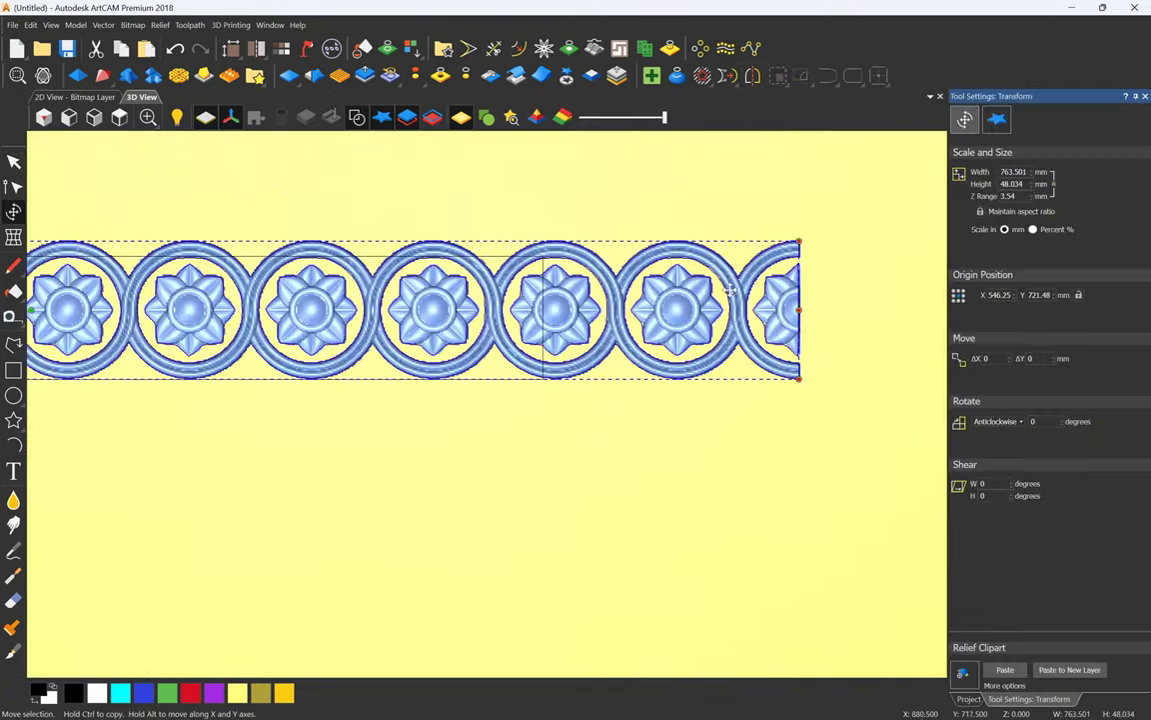
# Shorten the joined strip slightly from its right end to a width of about 758 mm.
pyautogui.moveTo(812, 324); pyautogui.dragTo(788, 324)
pyautogui.scroll(2, 300, 293)
pyautogui.scroll(-1, 437, 303)
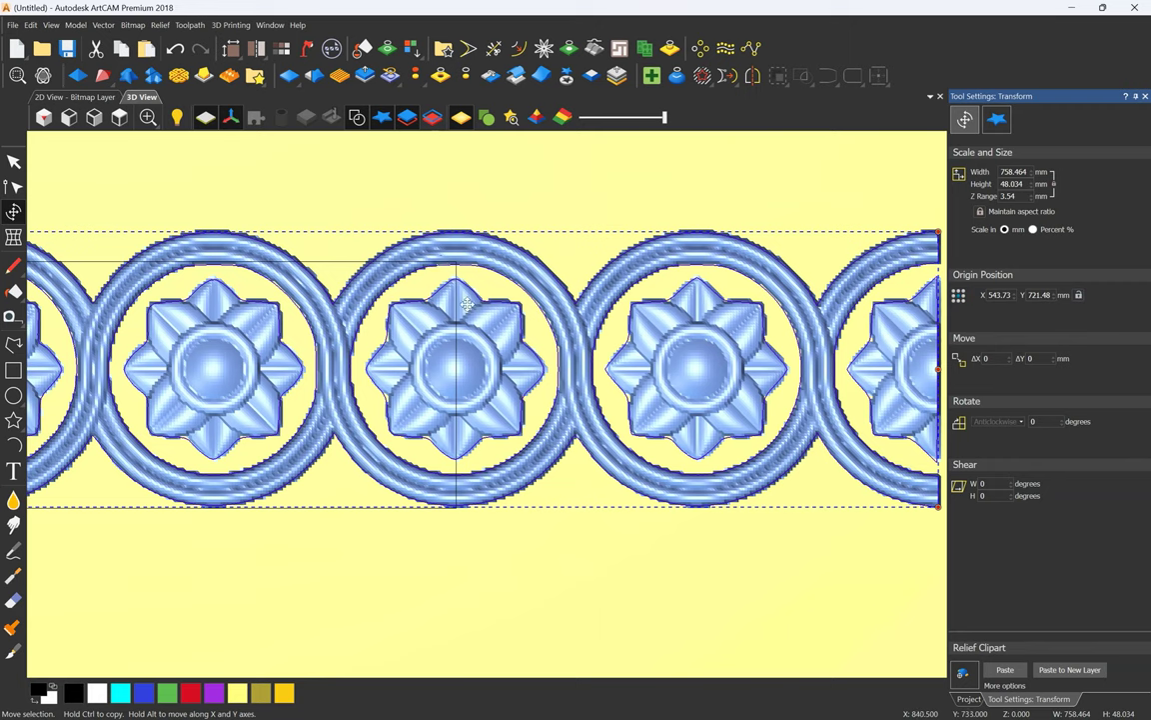
pyautogui.scroll(-4, 515, 420)
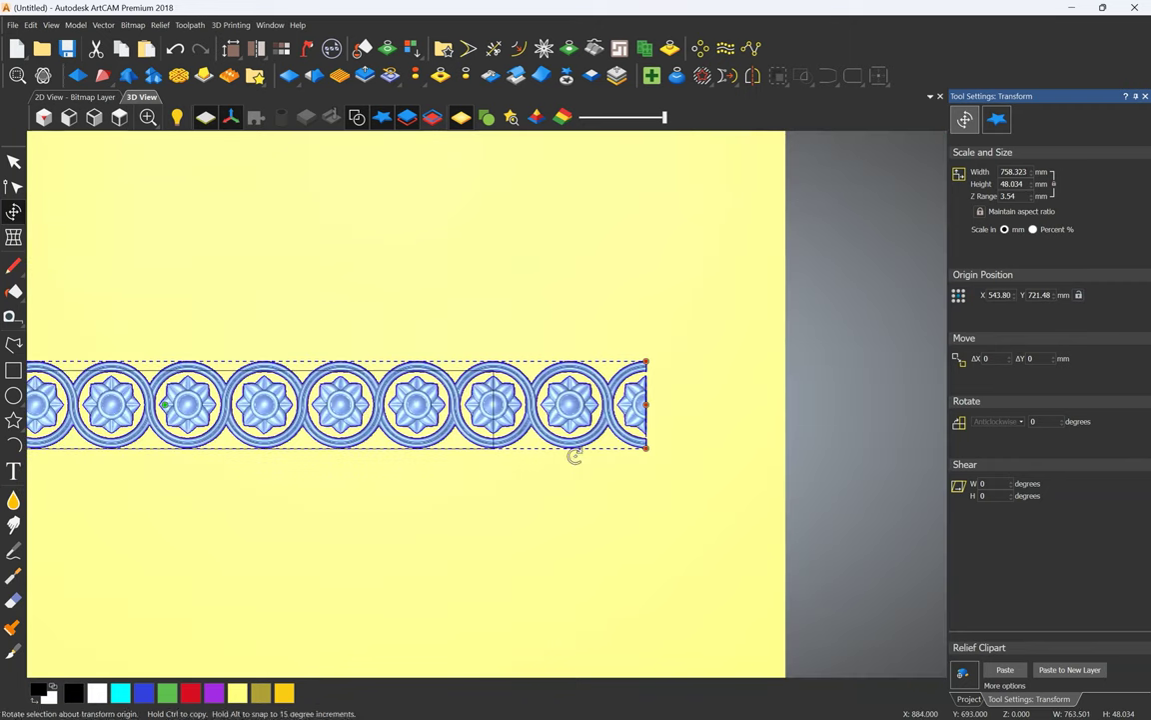
pyautogui.press('Escape')
# Paste the strip into the relief and stretch the rectangle to about 92 mm high so it encloses the strip's full height.
pyautogui.click(545, 410)
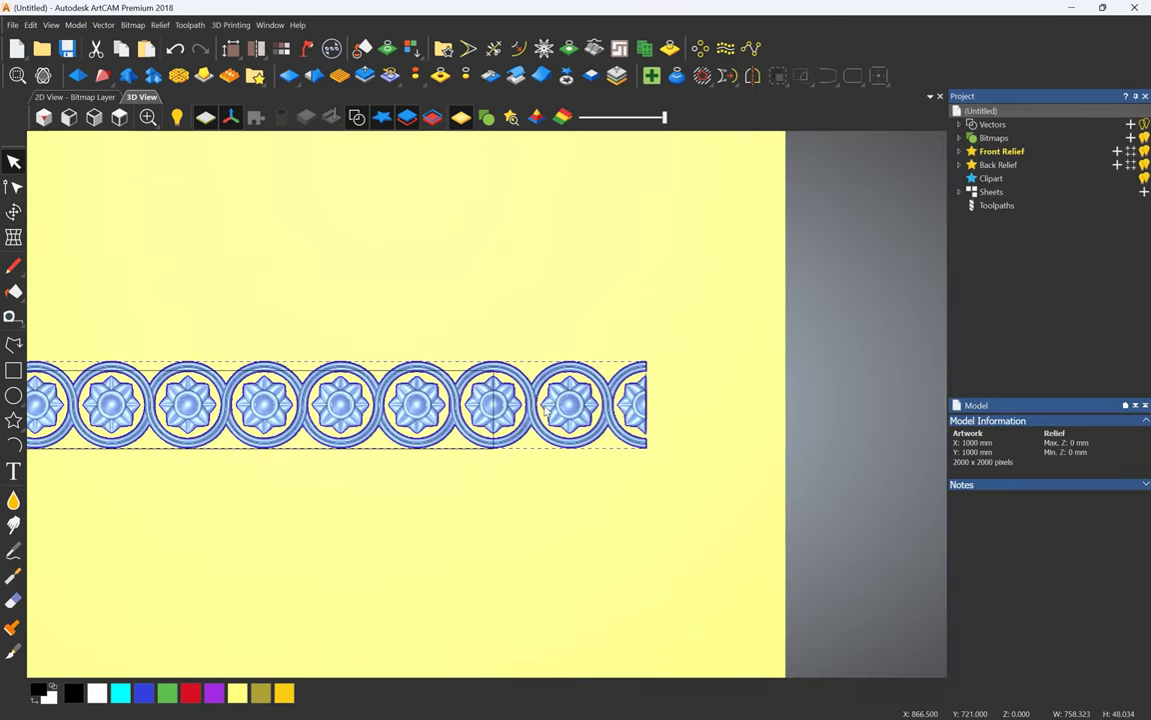
pyautogui.click(490, 366)
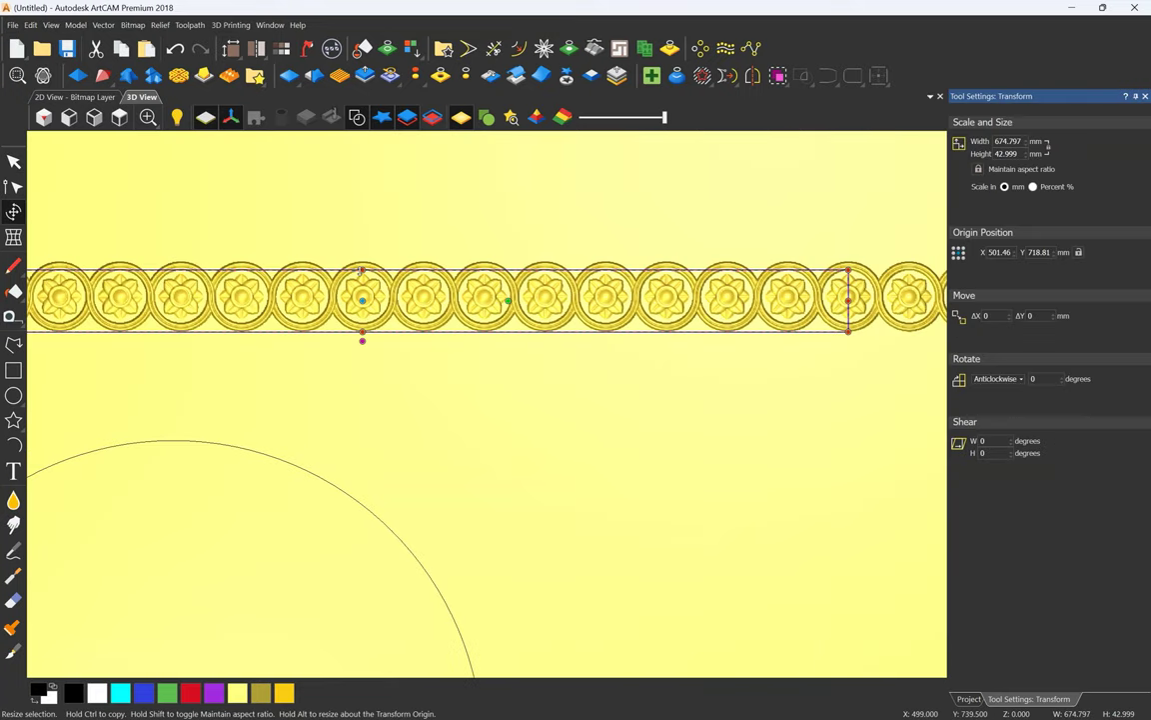
pyautogui.moveTo(361, 269); pyautogui.dragTo(361, 231)
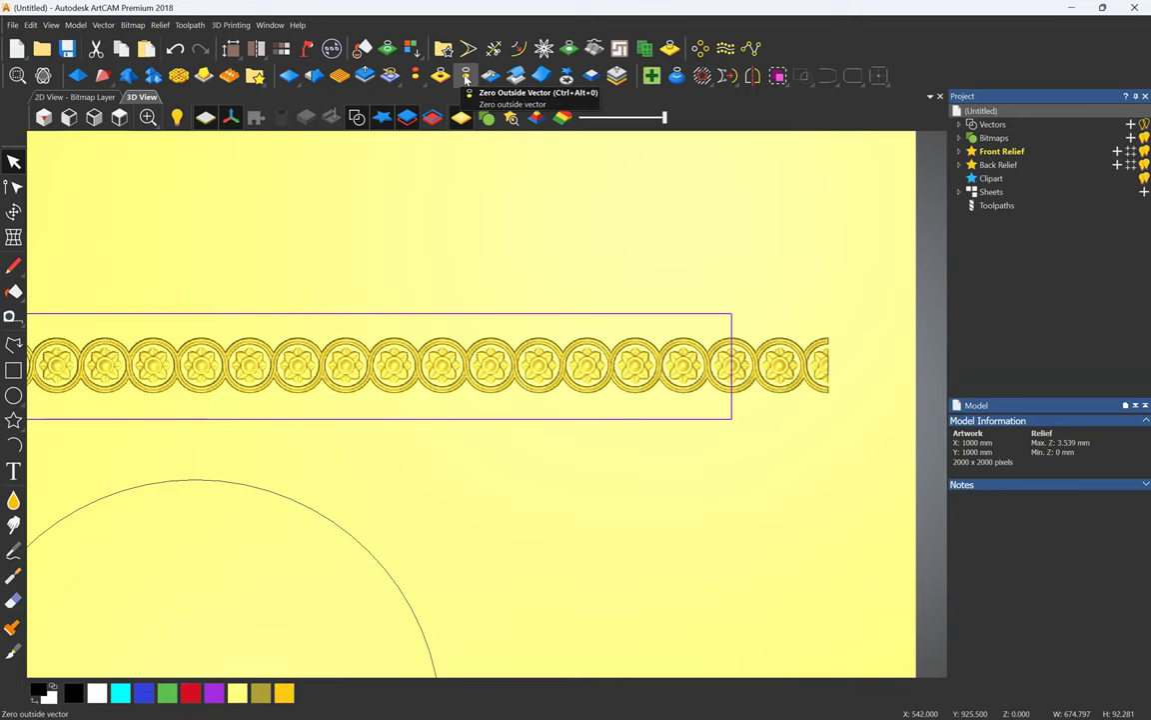
# Trim the strip by zeroing the relief outside the rectangle, and delete the rectangle.
pyautogui.click(464, 77)
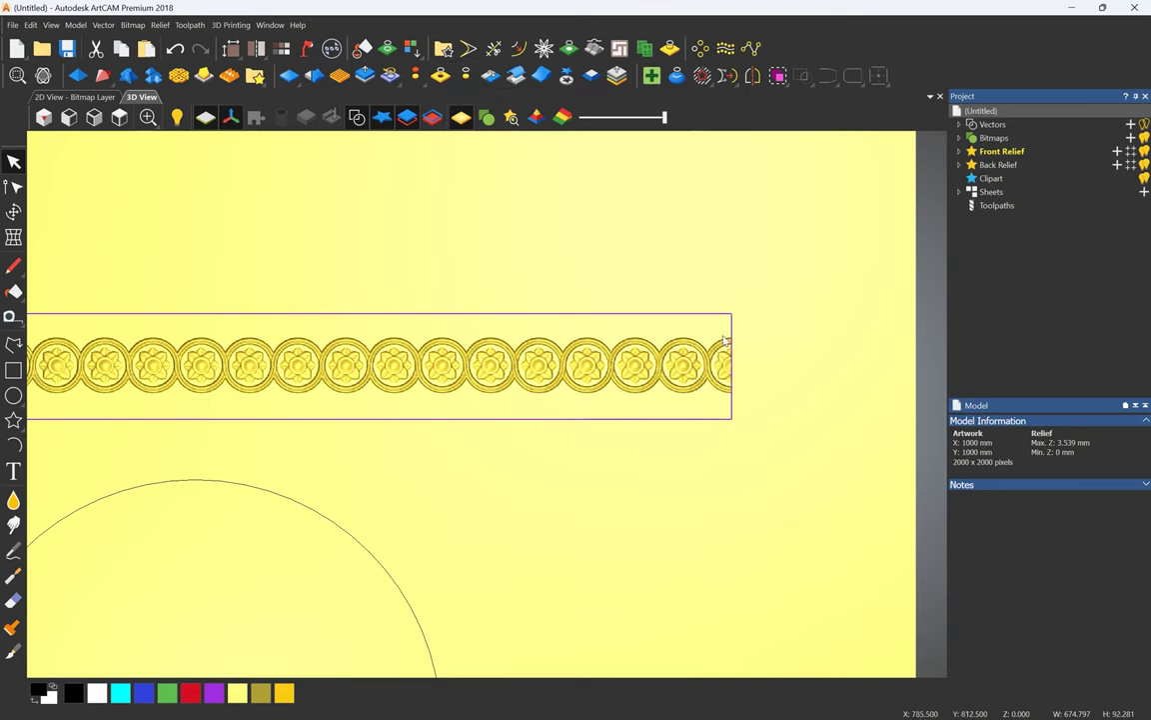
pyautogui.scroll(-4, 513, 344)
pyautogui.scroll(3, 360, 393)
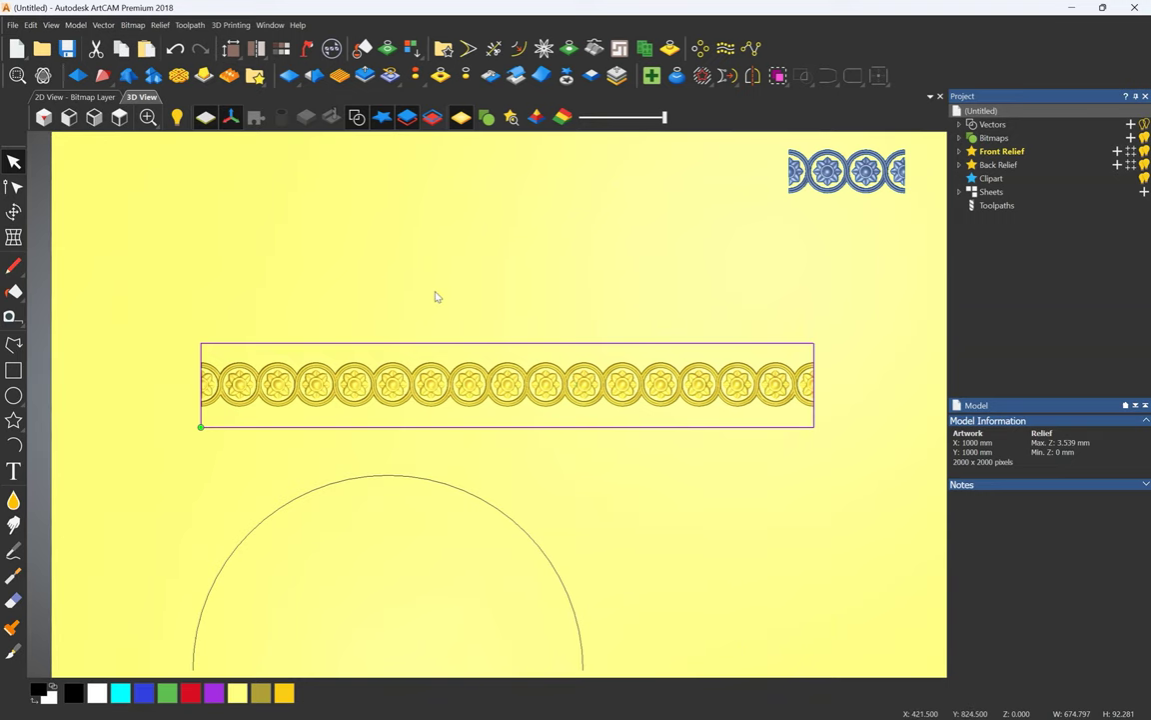
pyautogui.press('Delete')
pyautogui.scroll(-4, 391, 292)
pyautogui.scroll(2, 386, 439)
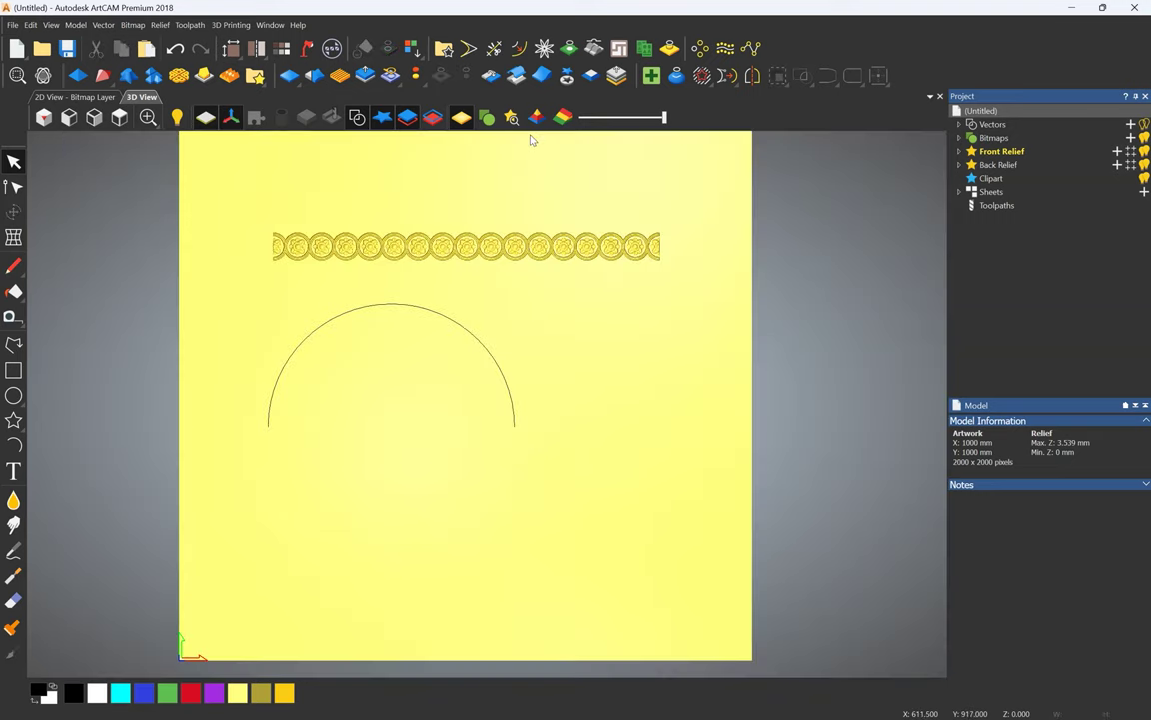
# Convert the trimmed strip relief back into a single relief clipart object.
pyautogui.click(568, 80)
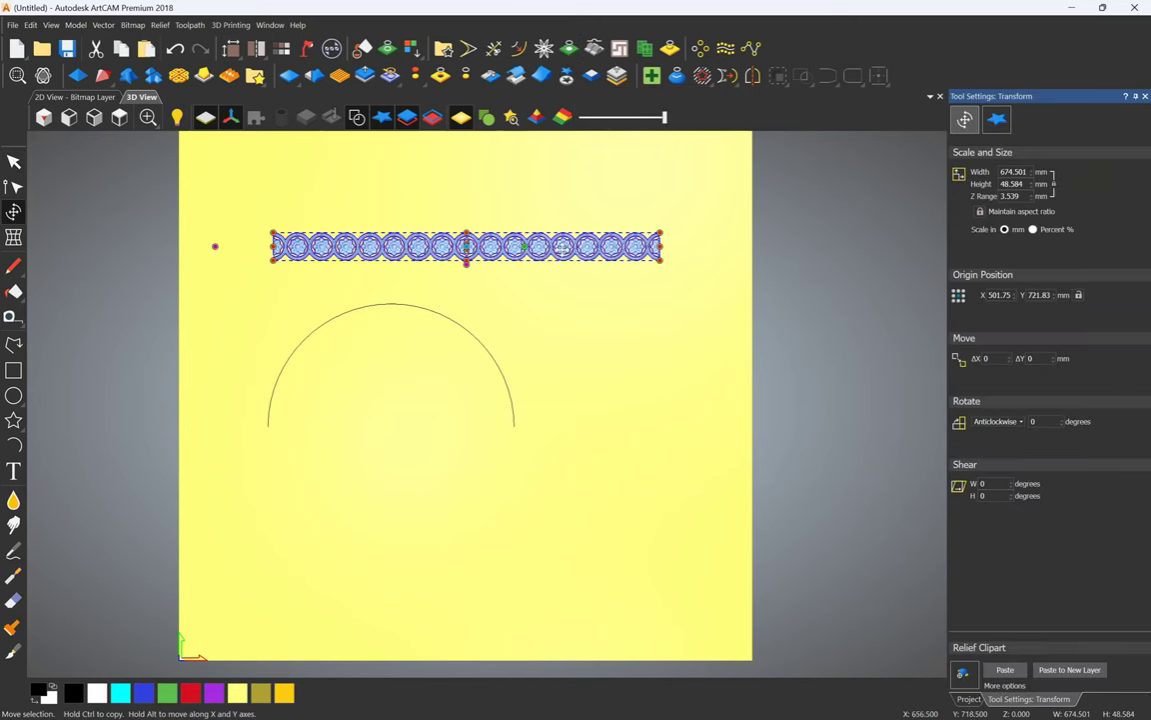
pyautogui.scroll(3, 336, 210)
pyautogui.press('Escape')
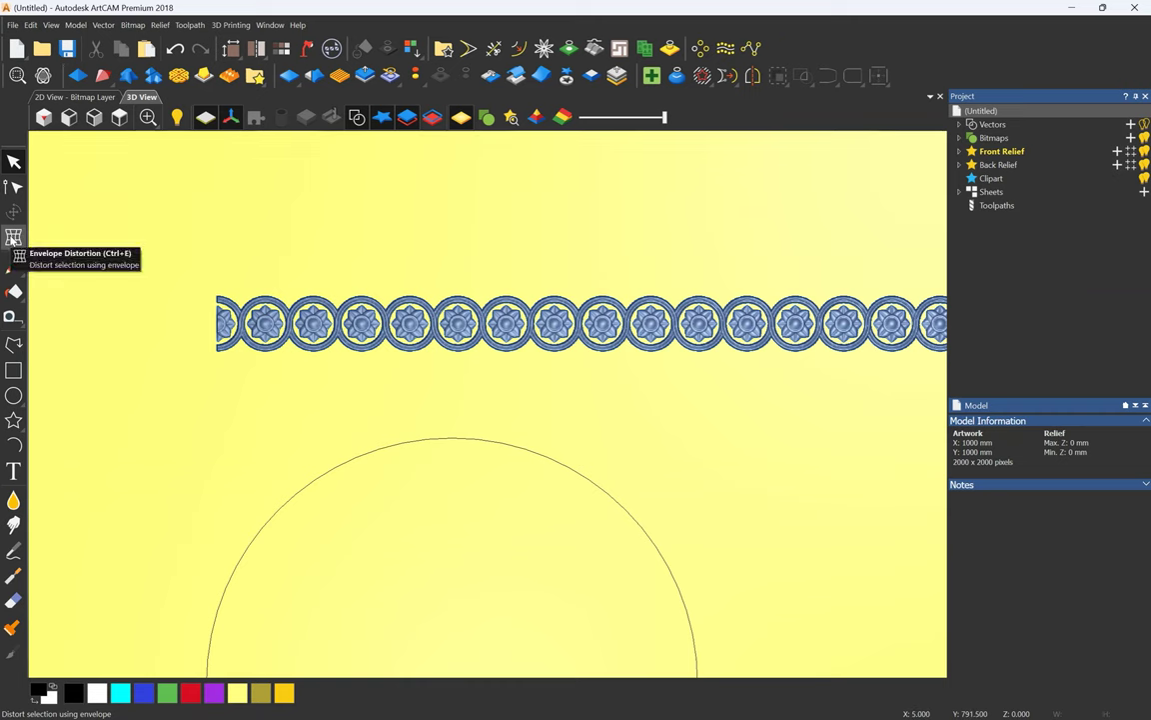
# Apply an Envelope Distortion with the Automatic (Bounding Box) envelope to the long ornamental strip.
pyautogui.click(13, 237)
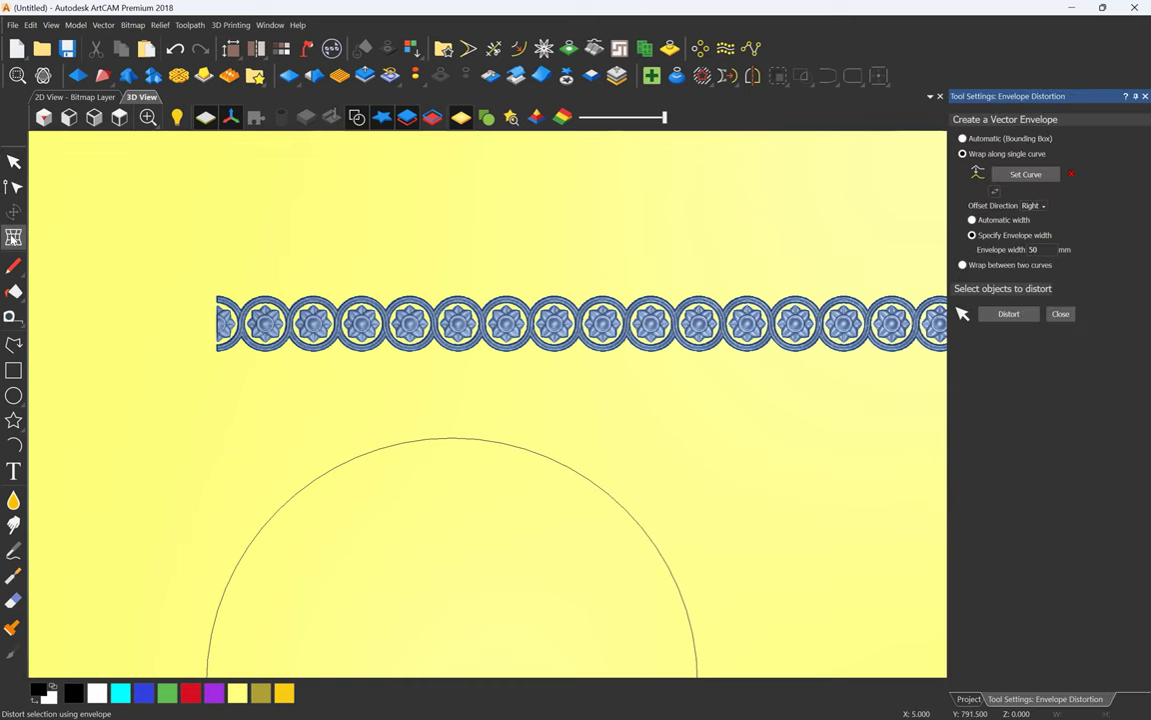
pyautogui.scroll(-2, 571, 252)
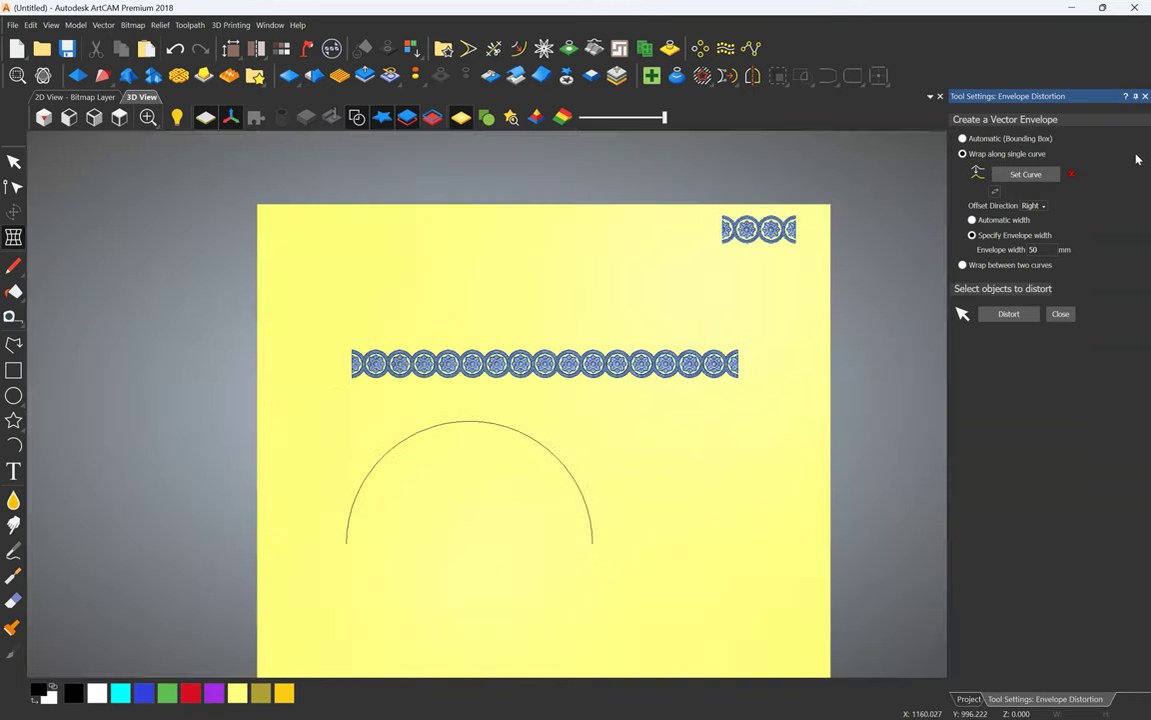
pyautogui.click(962, 139)
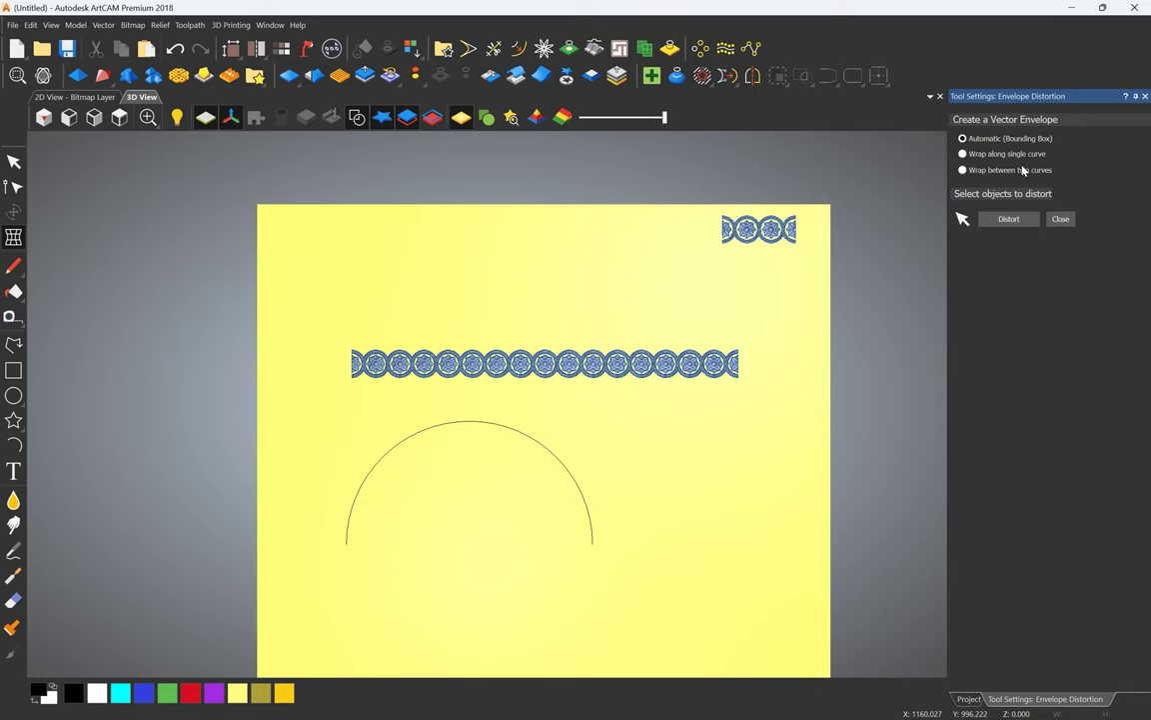
pyautogui.scroll(3, 735, 389)
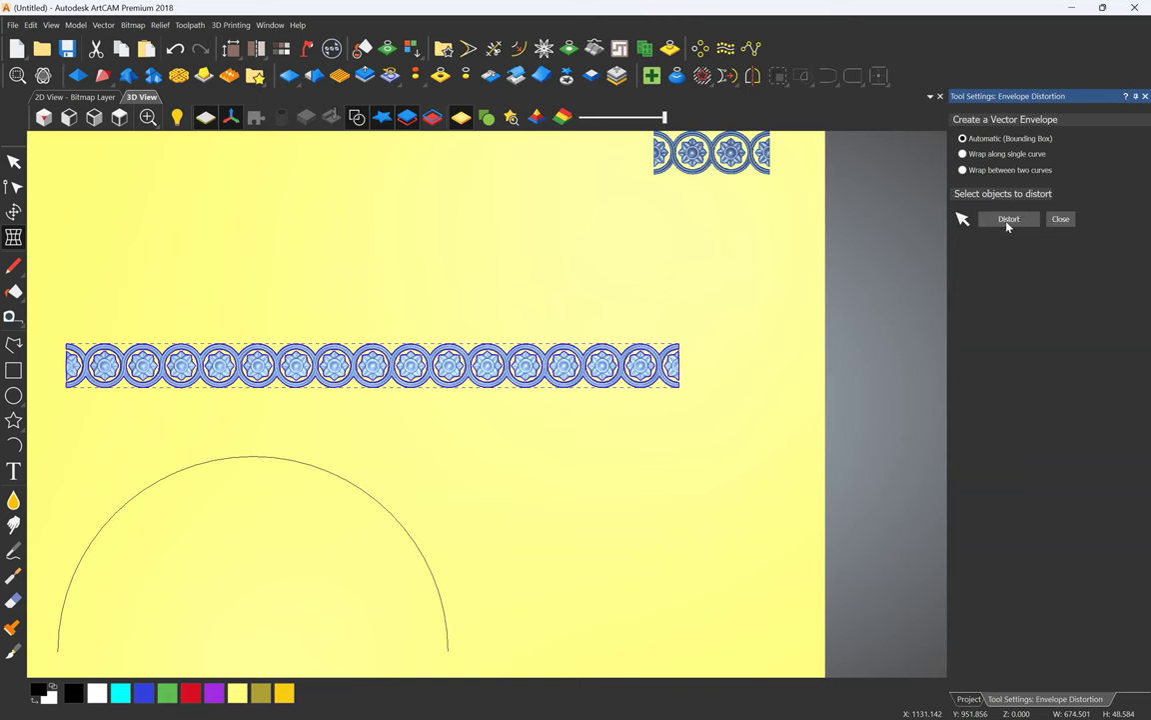
pyautogui.click(1008, 220)
# Flare the strip by pulling the two corner nodes at the envelope's right end outward, above and below.
pyautogui.scroll(1, 695, 399)
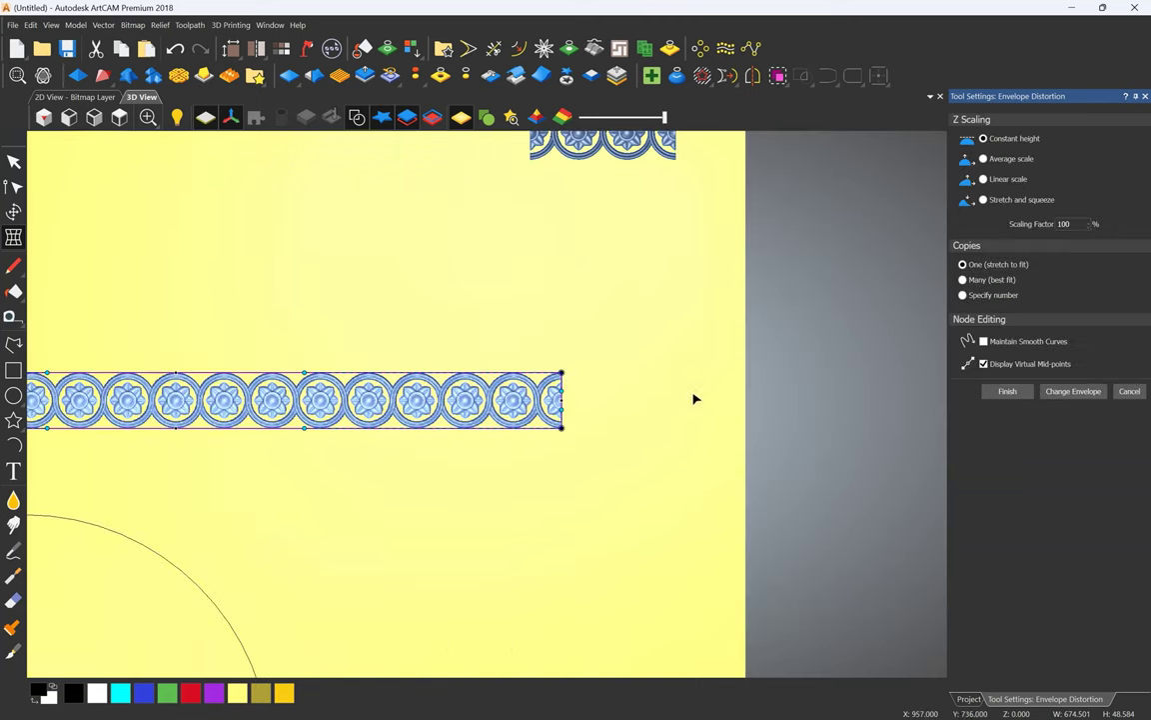
pyautogui.scroll(-2, 490, 382)
pyautogui.scroll(2, 536, 382)
pyautogui.scroll(1, 576, 387)
pyautogui.moveTo(566, 380); pyautogui.dragTo(434, 334)
pyautogui.moveTo(530, 438); pyautogui.dragTo(546, 480)
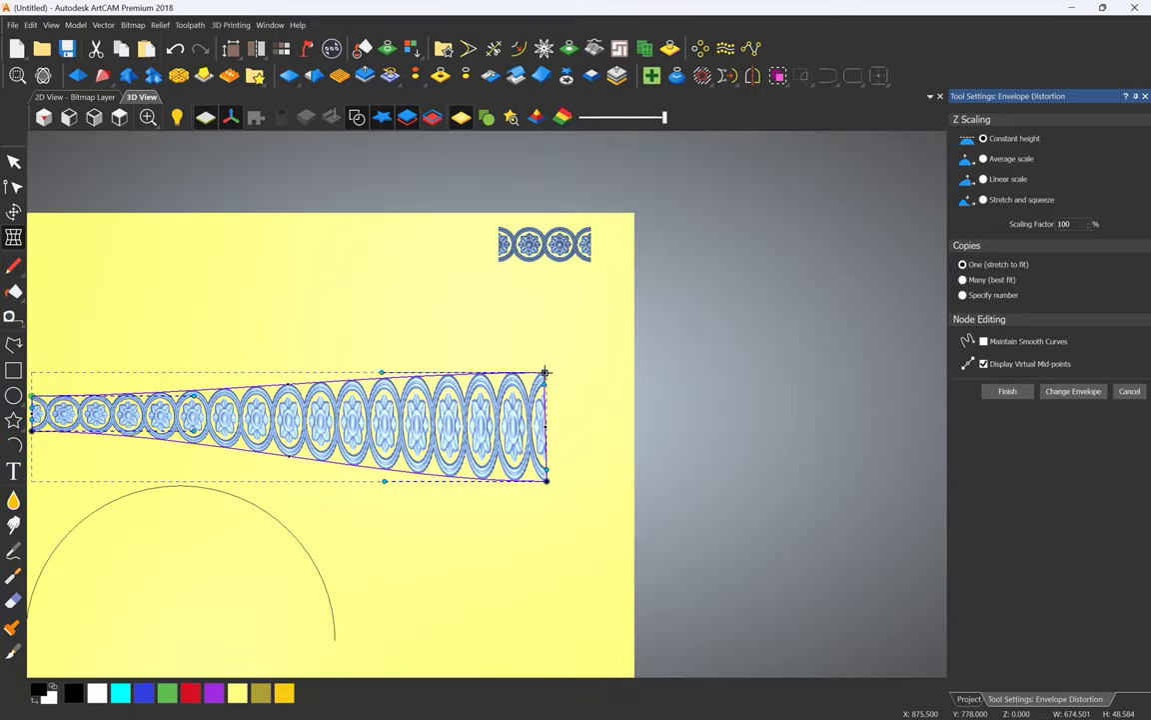
pyautogui.moveTo(545, 373); pyautogui.dragTo(552, 355)
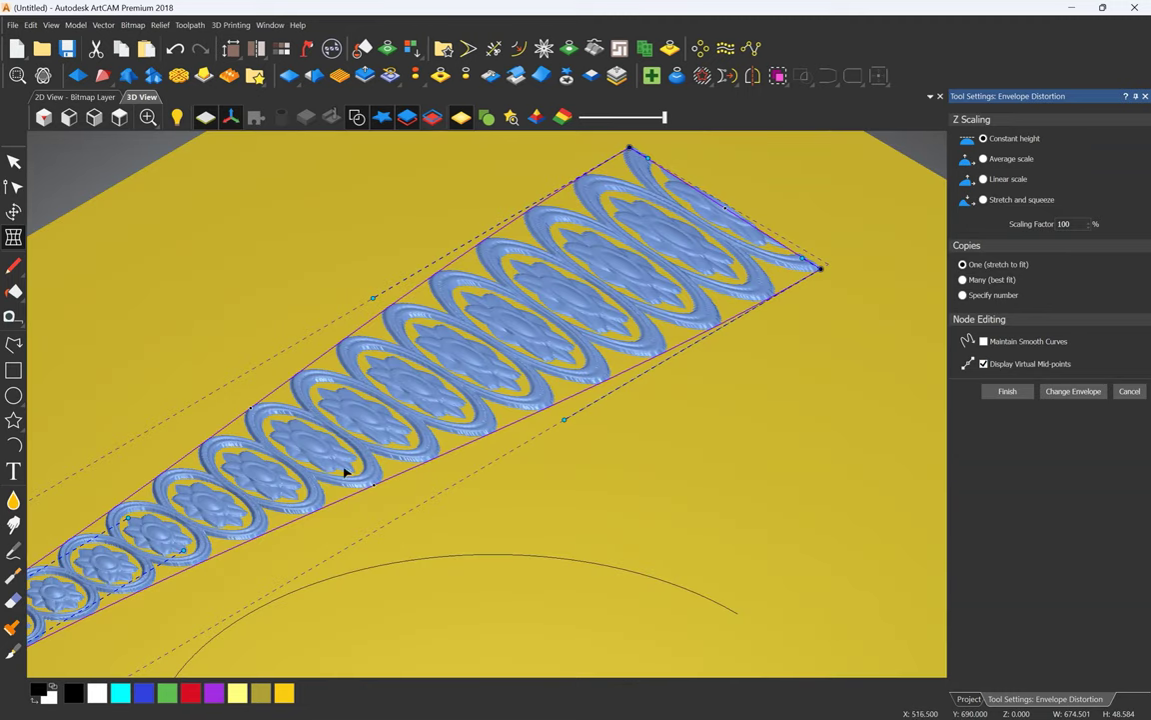
# Compare the Average scale and Constant height Z scaling options on the distorted strip.
pyautogui.click(985, 160)
pyautogui.click(984, 139)
pyautogui.click(984, 160)
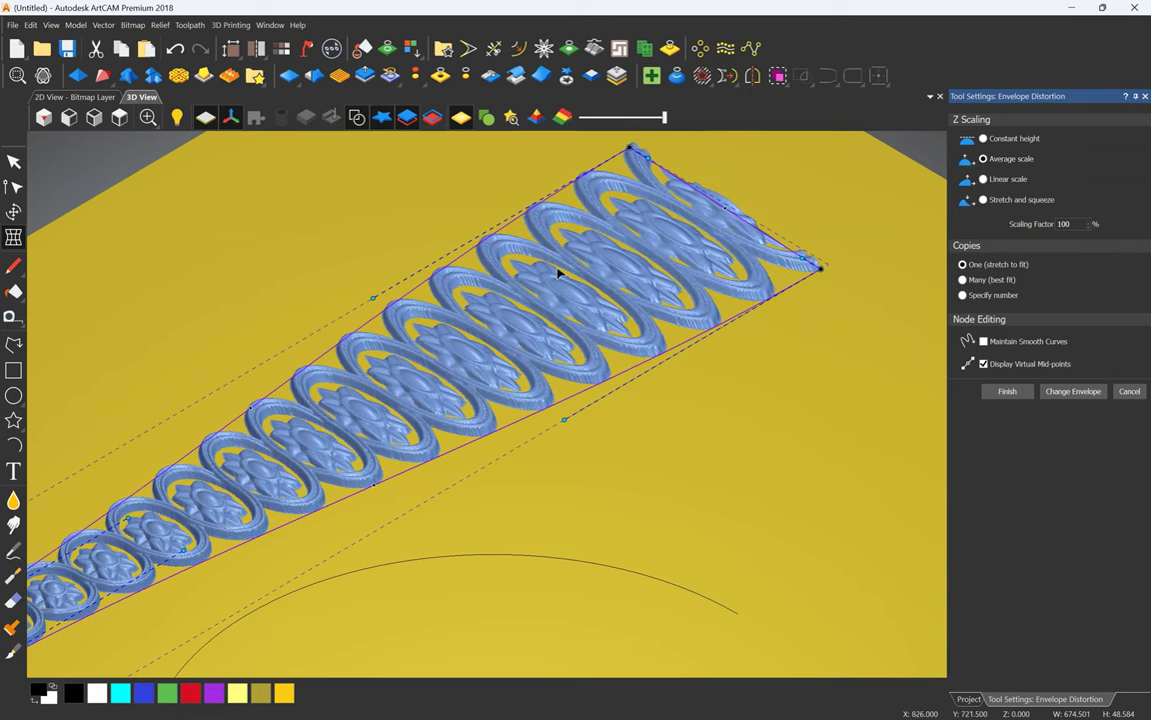
pyautogui.scroll(-4, 408, 393)
pyautogui.scroll(3, 299, 481)
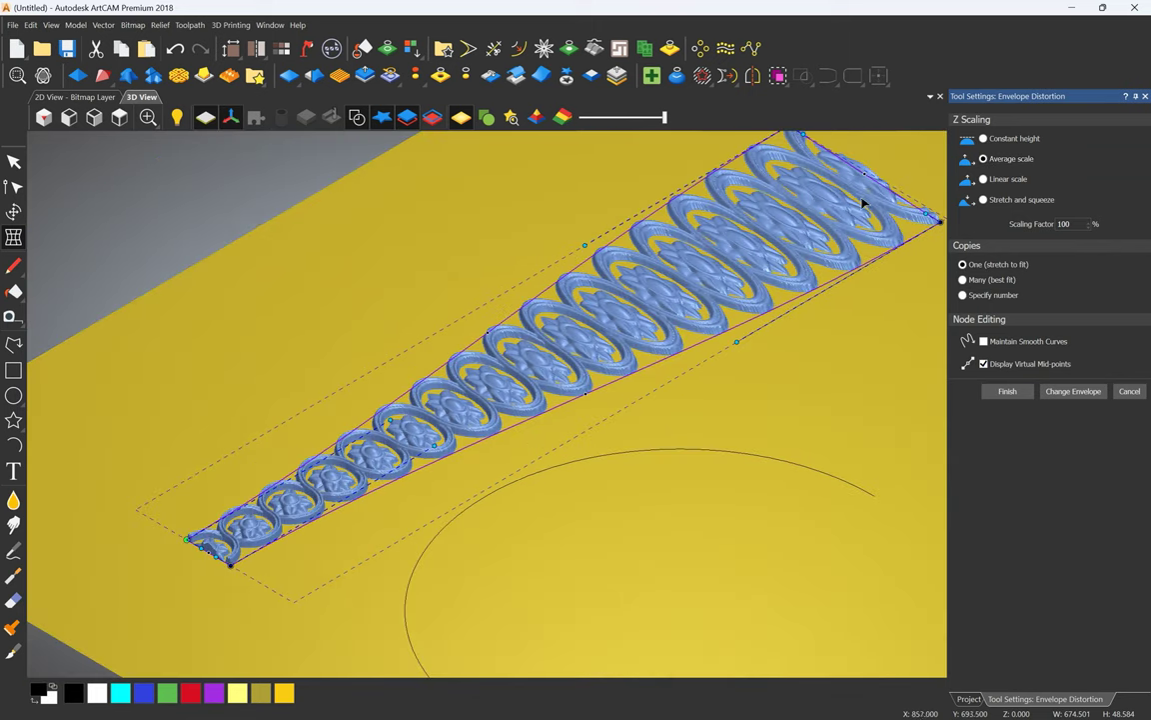
pyautogui.scroll(5, 864, 203)
pyautogui.click(983, 139)
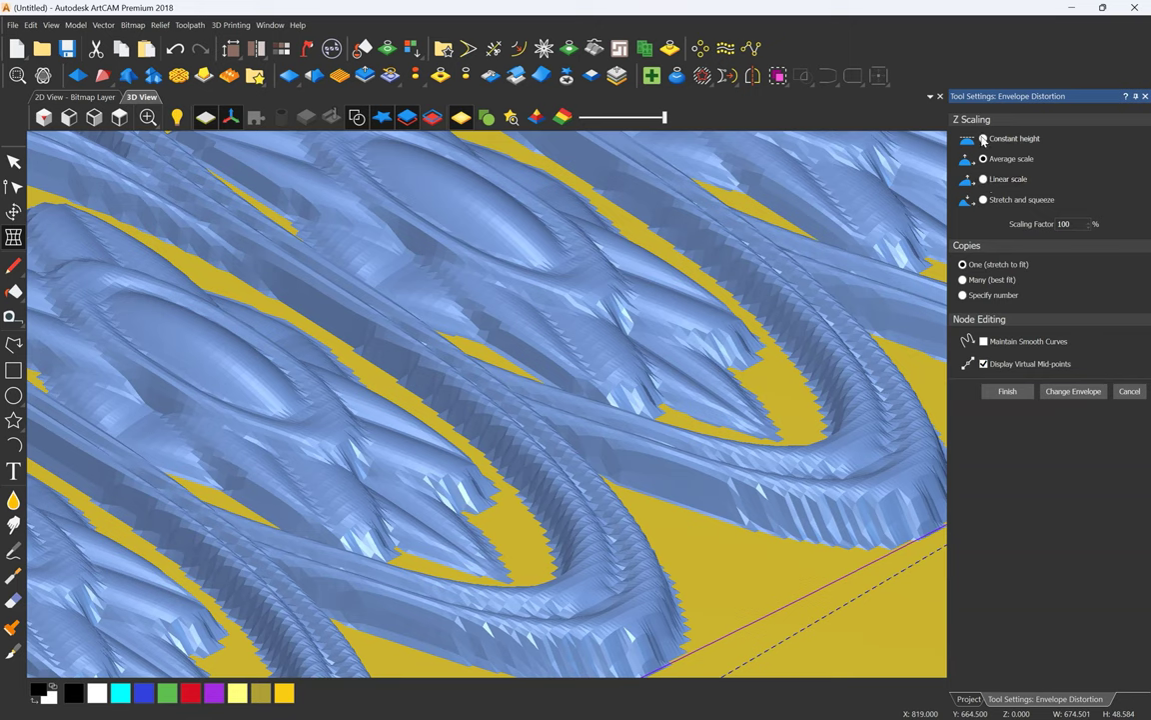
# Try Linear scale as the Z scaling and inspect the flared strip from the top and isometric views.
pyautogui.scroll(-5, 763, 323)
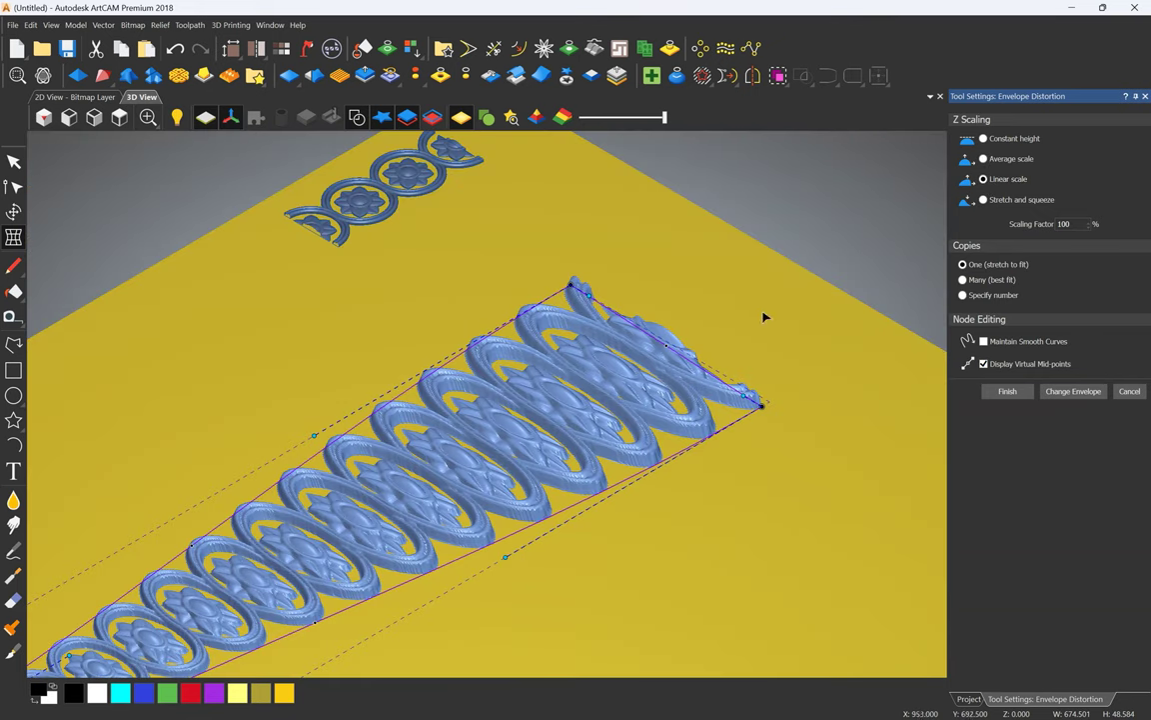
pyautogui.scroll(-5, 657, 219)
pyautogui.click(119, 117)
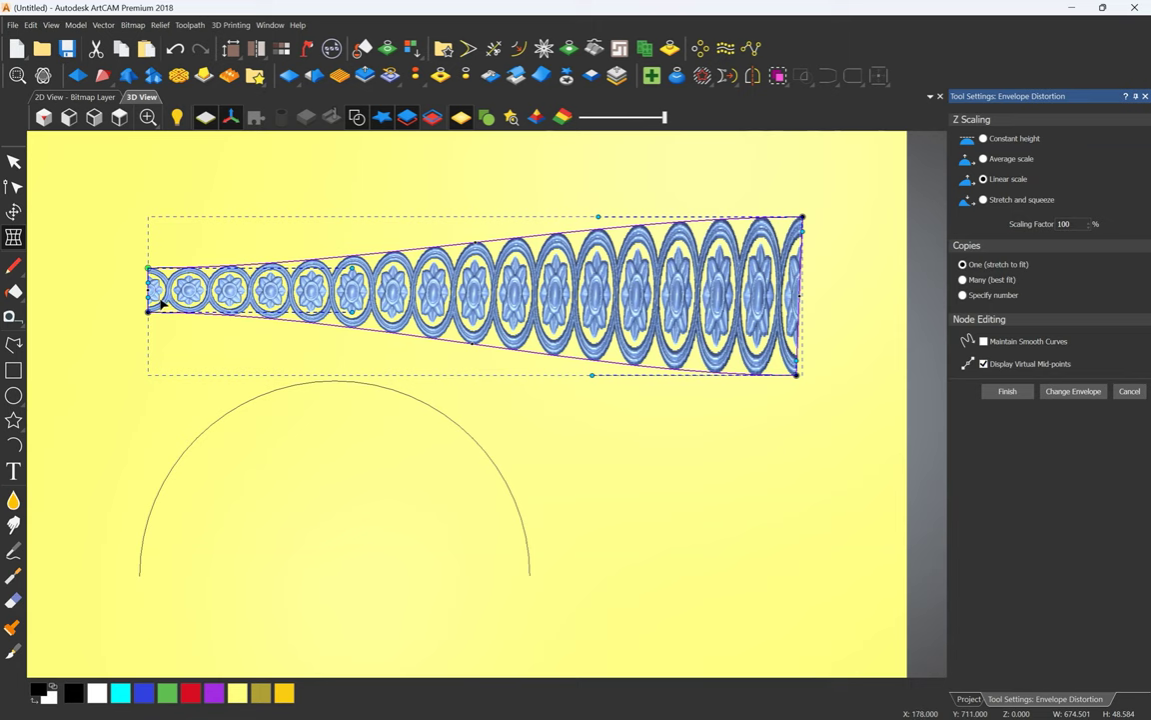
pyautogui.scroll(8, 166, 293)
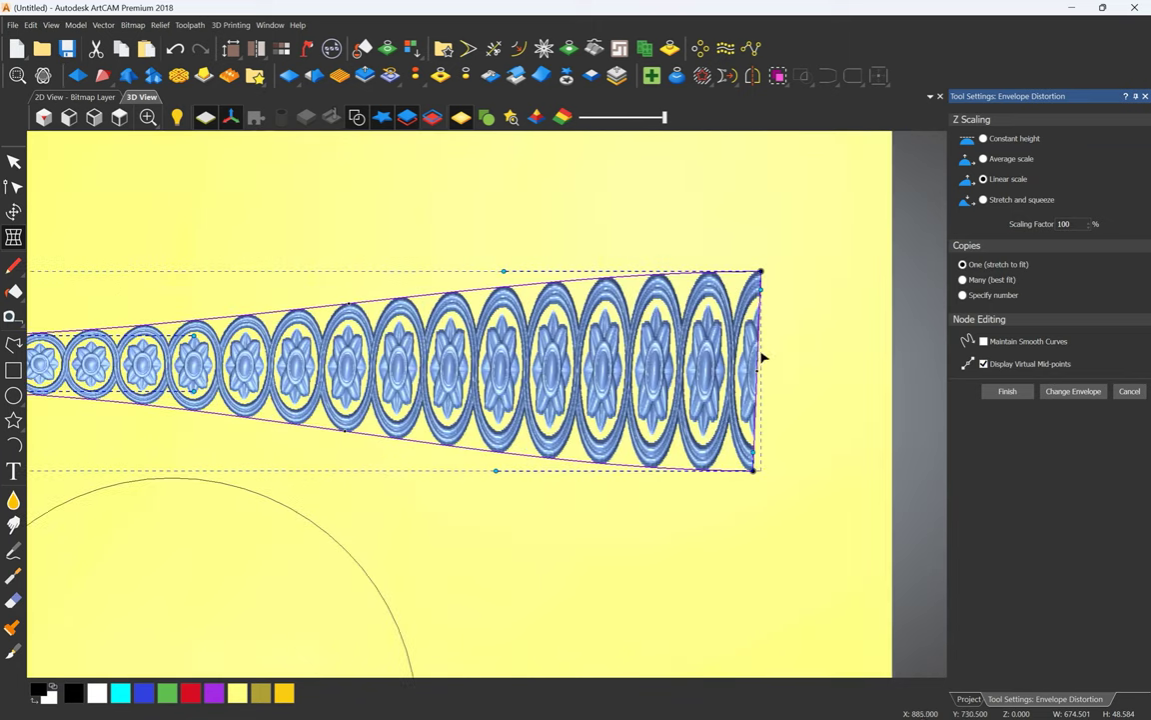
pyautogui.click(44, 117)
pyautogui.scroll(4, 39, 545)
pyautogui.scroll(-5, 100, 561)
pyautogui.scroll(3, 713, 260)
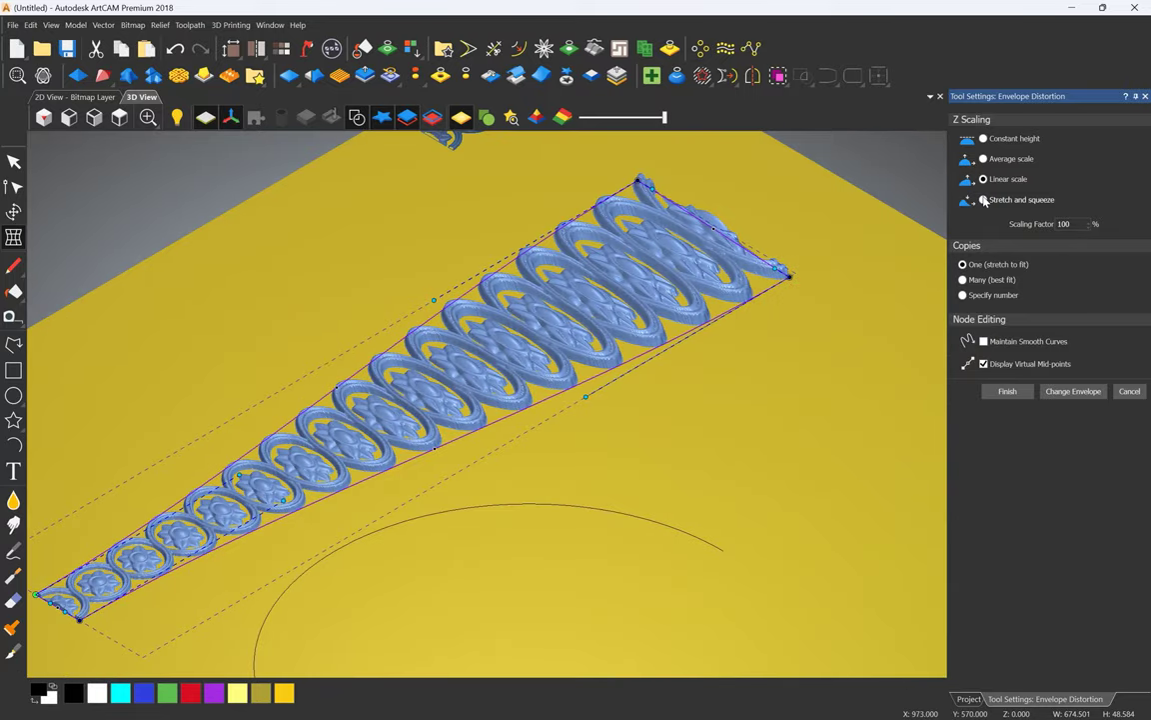
# Set the Z scaling to Stretch and squeeze and inspect the relief height at the strip's narrow and wide ends.
pyautogui.click(985, 201)
pyautogui.scroll(-3, 697, 265)
pyautogui.scroll(6, 265, 508)
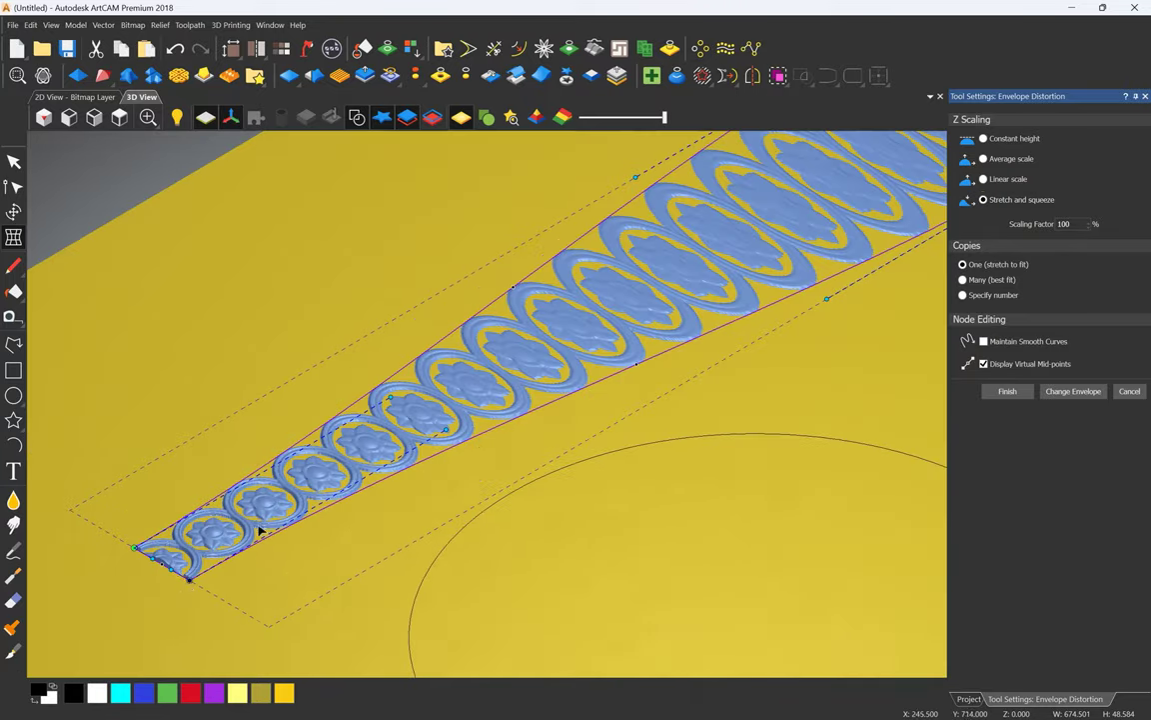
pyautogui.scroll(3, 200, 535)
pyautogui.scroll(-8, 229, 541)
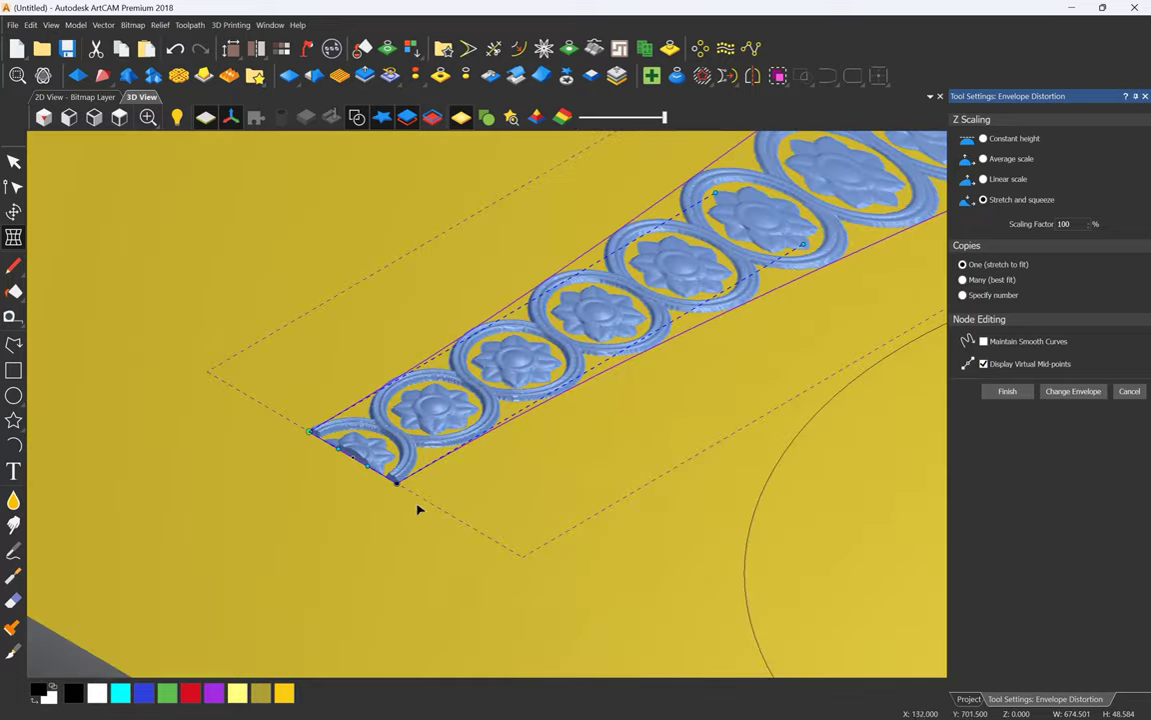
pyautogui.scroll(8, 660, 312)
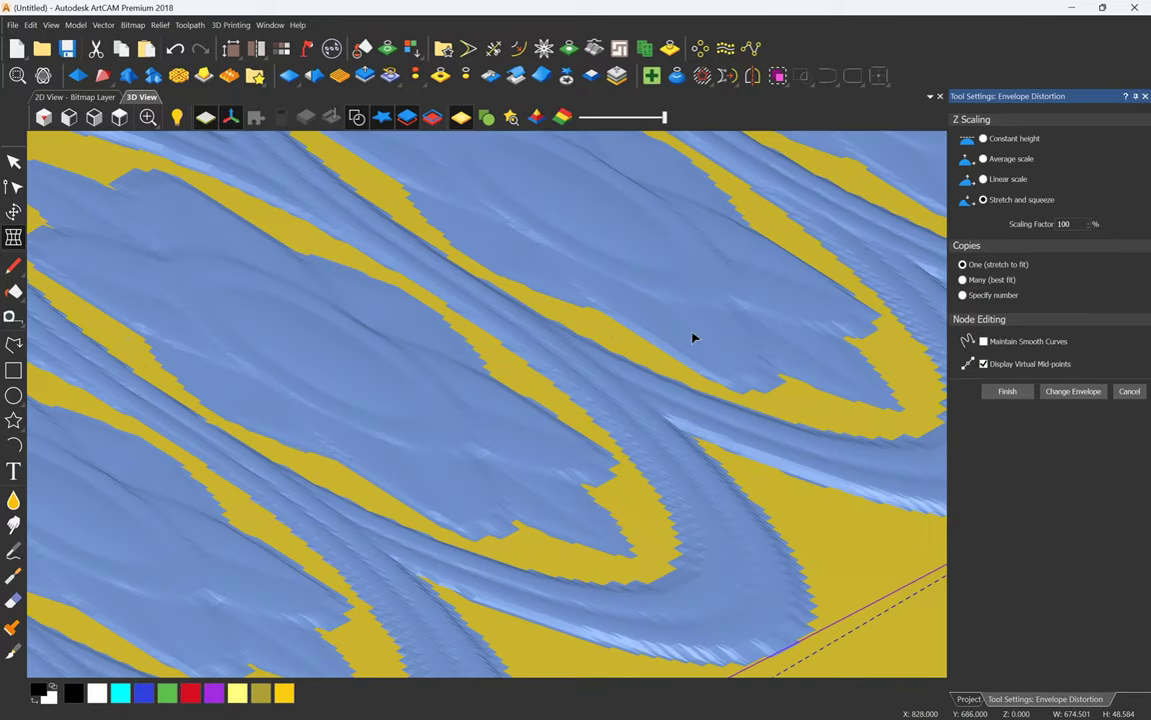
pyautogui.scroll(-3, 476, 372)
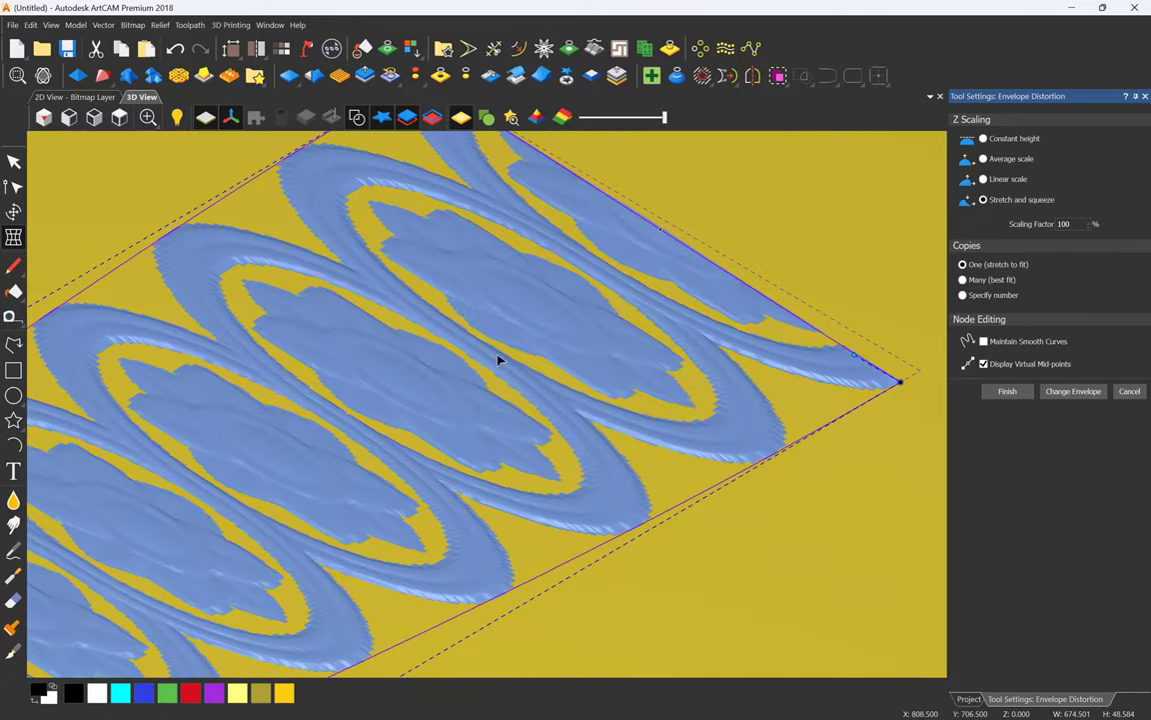
# Finish the current distortion and distort the flared strip again with a specified number of 2 copies inside its bounding-box envelope.
pyautogui.doubleClick(1070, 225)
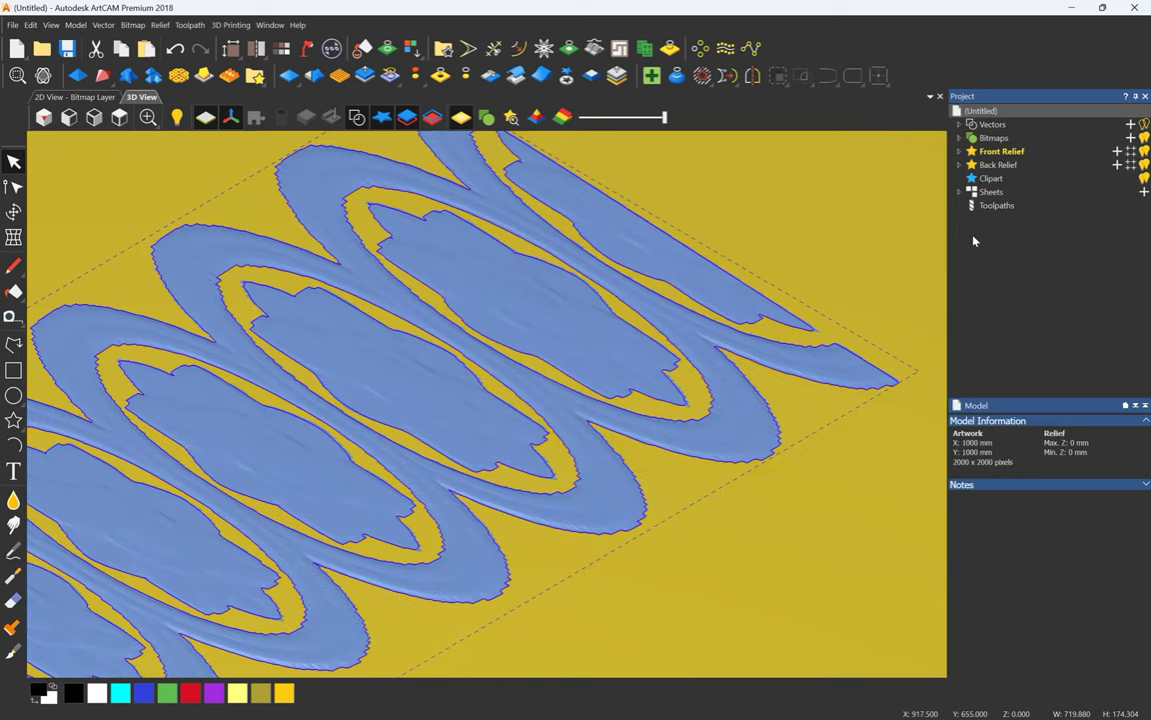
pyautogui.scroll(-3, 296, 437)
pyautogui.scroll(3, 297, 440)
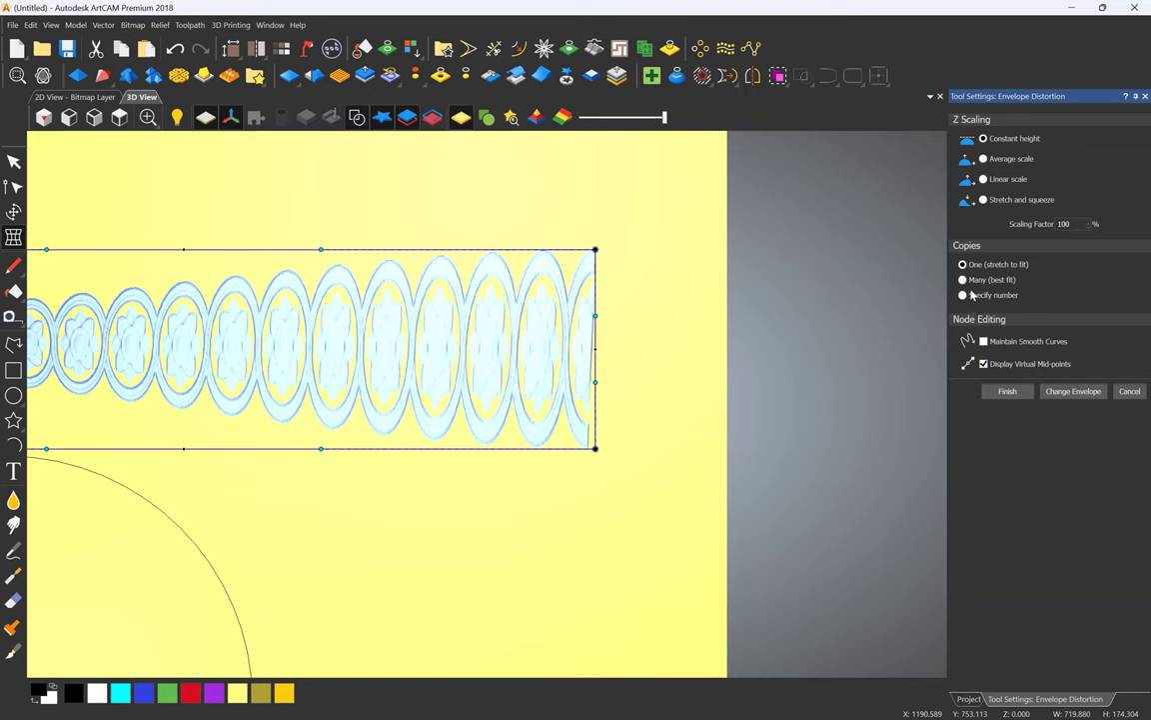
pyautogui.click(963, 296)
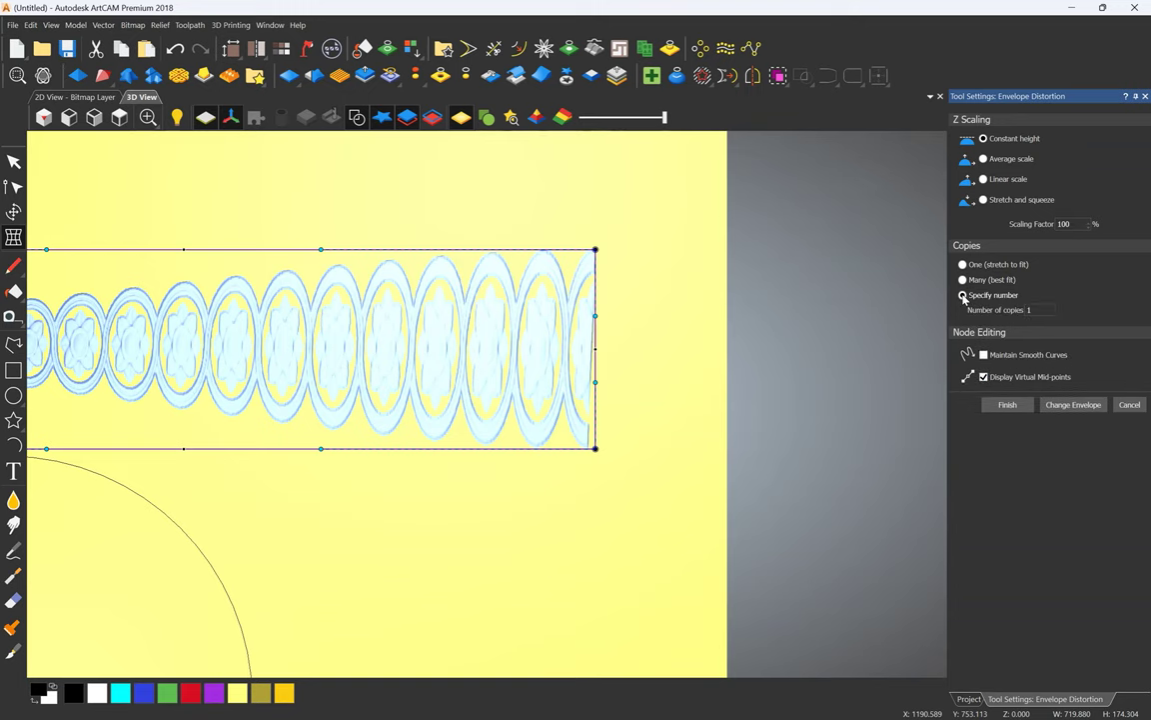
pyautogui.scroll(-3, 450, 404)
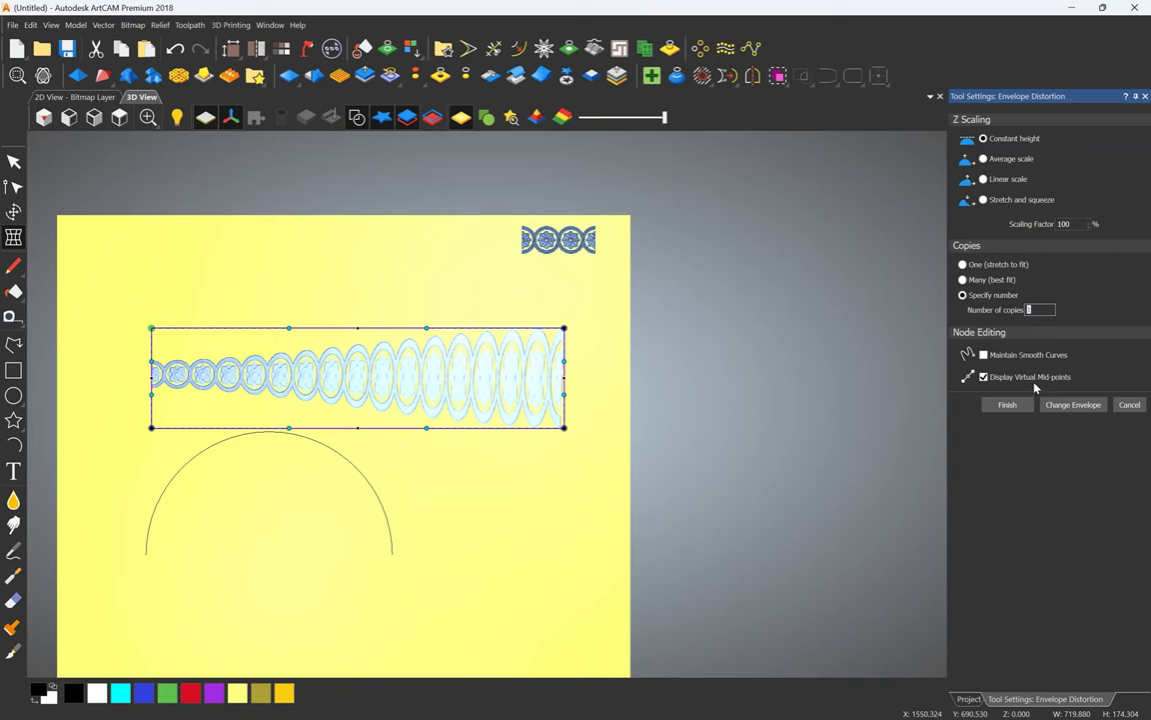
pyautogui.write('2')
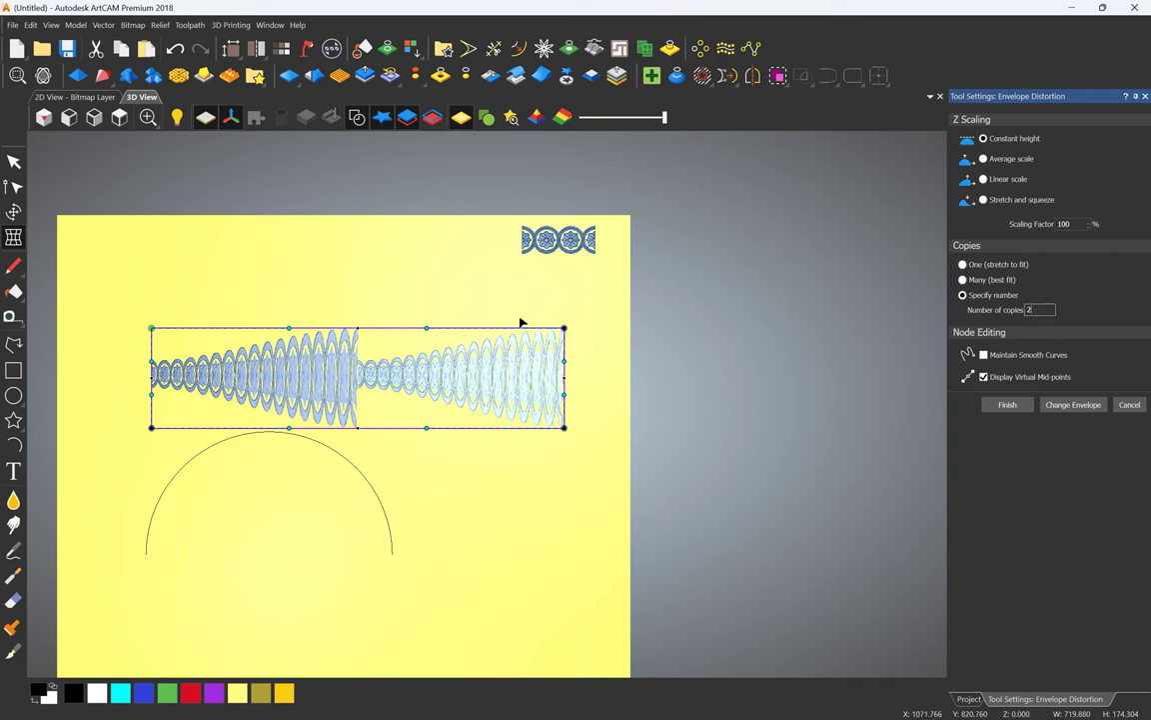
pyautogui.scroll(3, 313, 439)
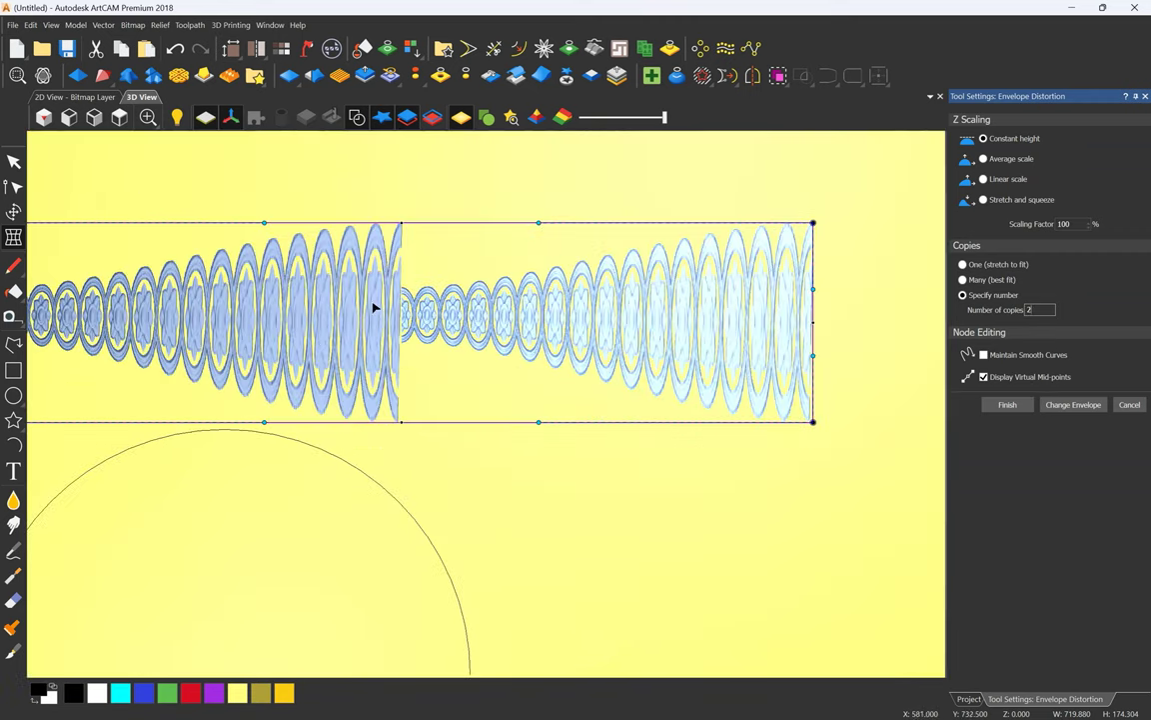
pyautogui.scroll(-3, 538, 334)
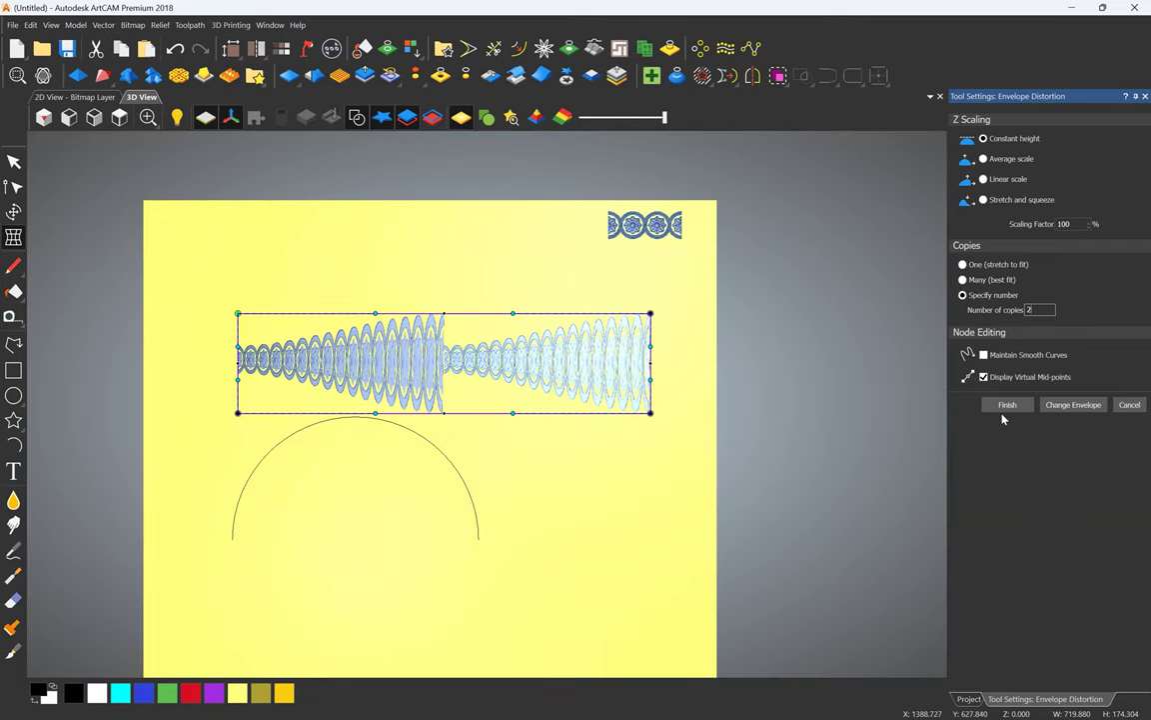
# Bow the envelope's upper edge upward by pulling out both of its curve handles, and enable Maintain Smooth Curves.
pyautogui.scroll(3, 460, 320)
pyautogui.moveTo(620, 317); pyautogui.dragTo(623, 201)
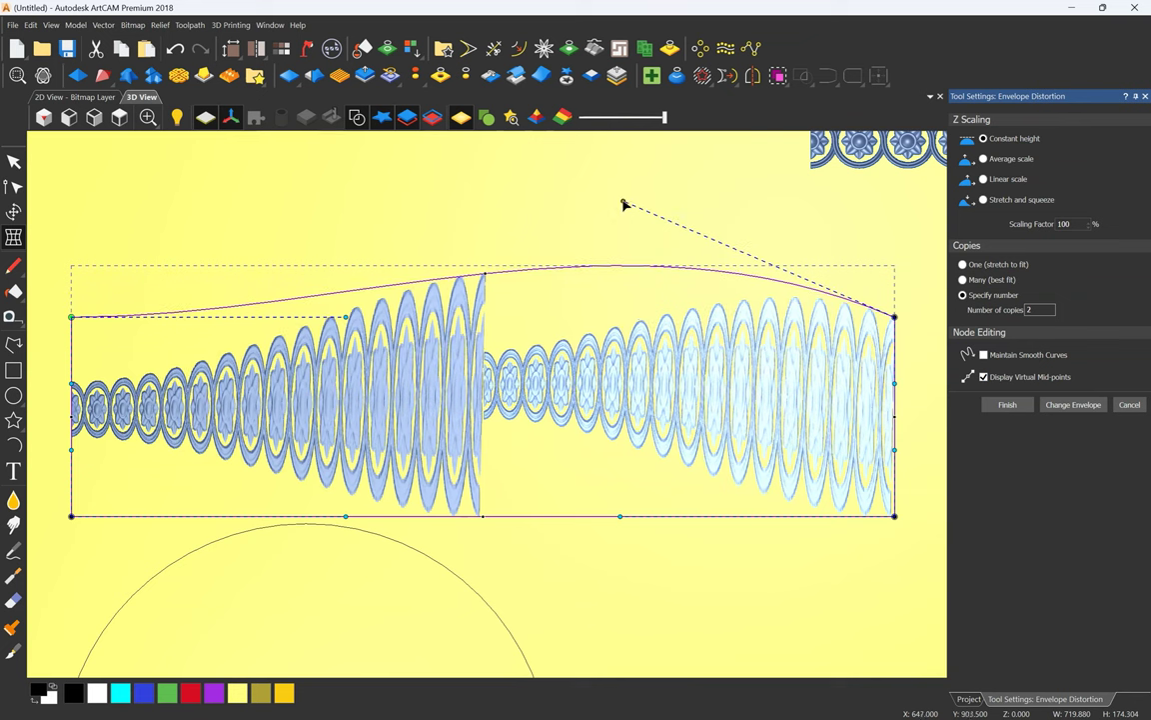
pyautogui.moveTo(346, 317); pyautogui.dragTo(314, 185)
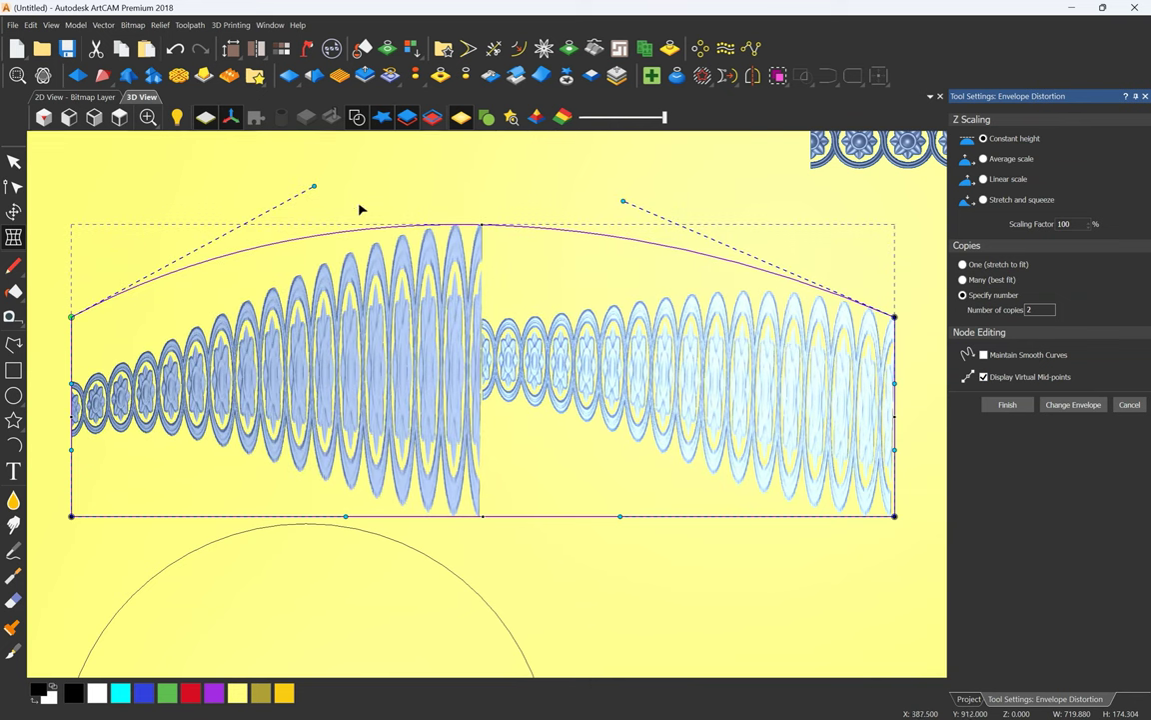
pyautogui.click(984, 356)
# Finish the envelope distortion that widens the long strip towards its far end and view the whole result.
pyautogui.scroll(-2, 460, 307)
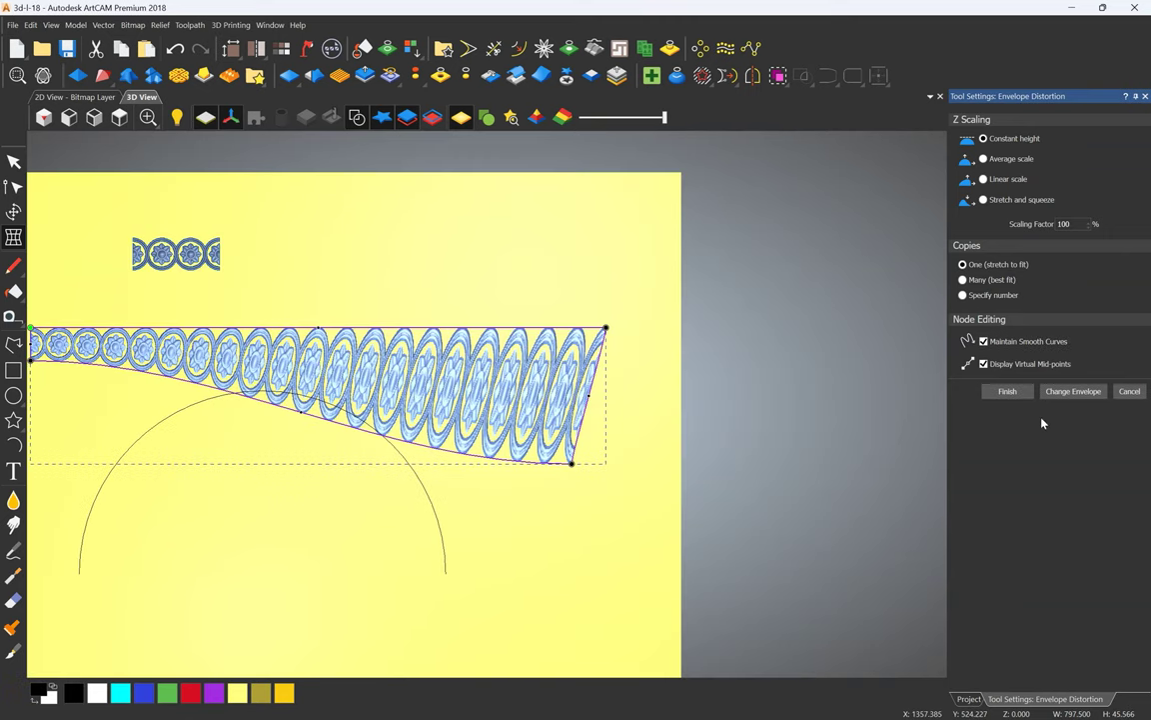
pyautogui.click(1007, 390)
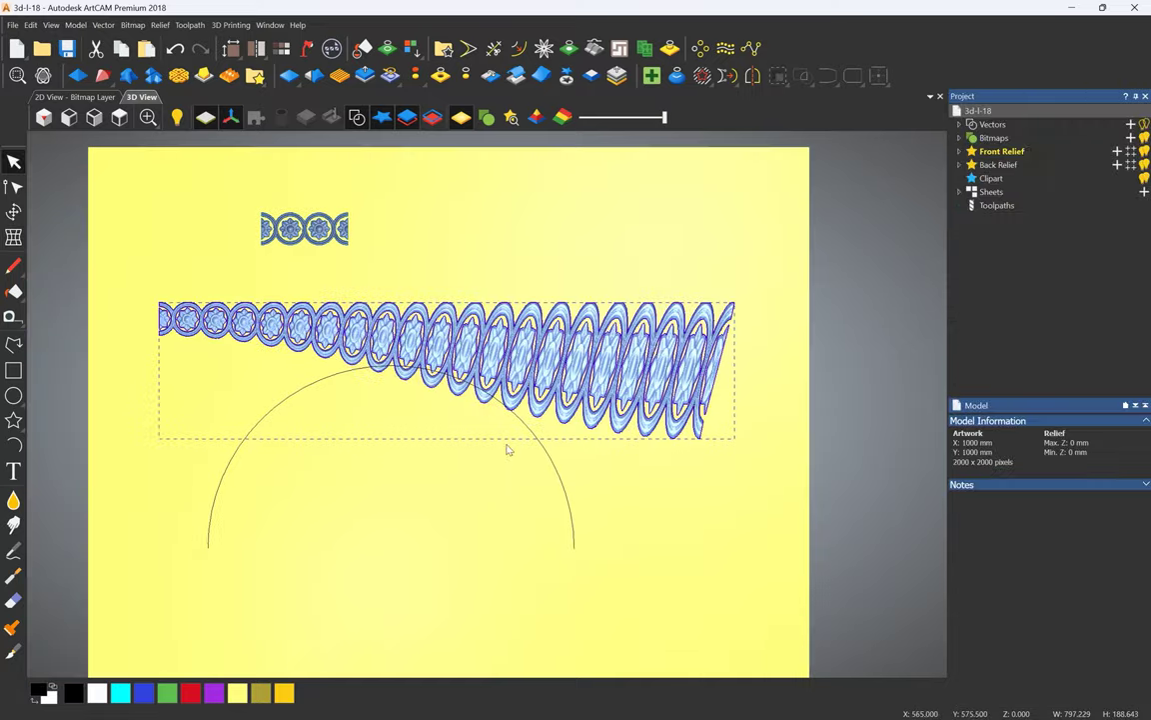
pyautogui.scroll(-3, 639, 368)
pyautogui.scroll(1, 556, 348)
pyautogui.scroll(1, 557, 348)
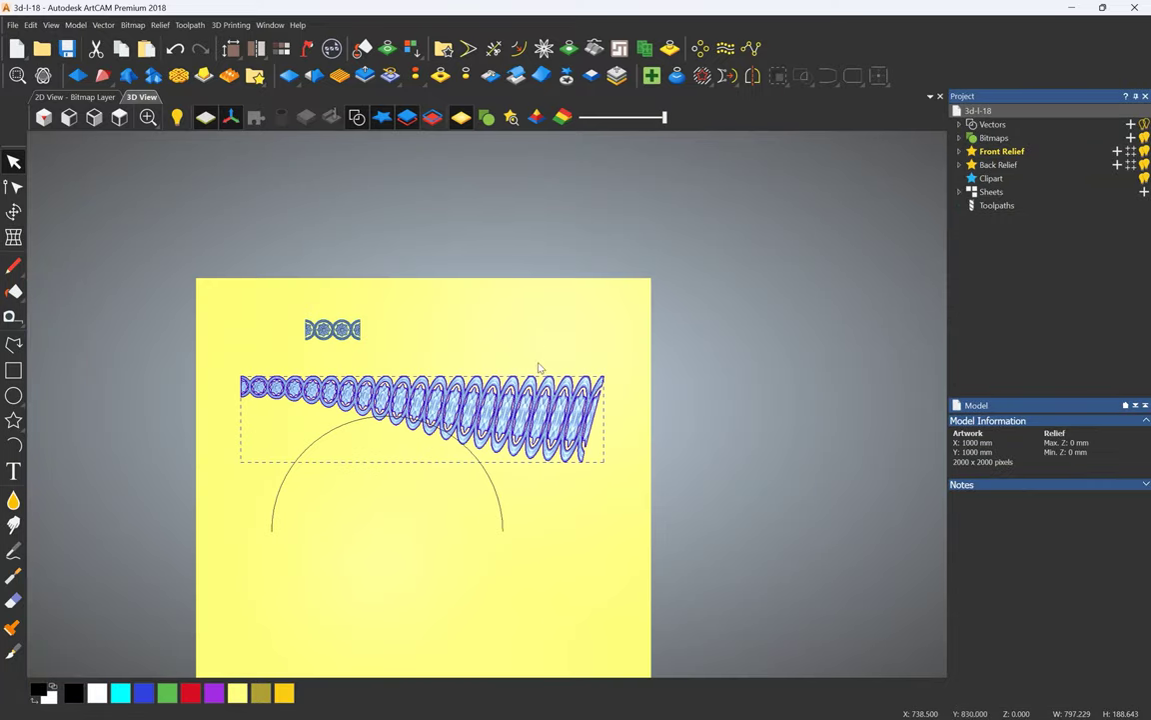
# Deselect the distorted long strip and undo its distortion to restore the straight strip.
pyautogui.moveTo(564, 412); pyautogui.dragTo(545, 393, button='middle')
pyautogui.click(587, 509)
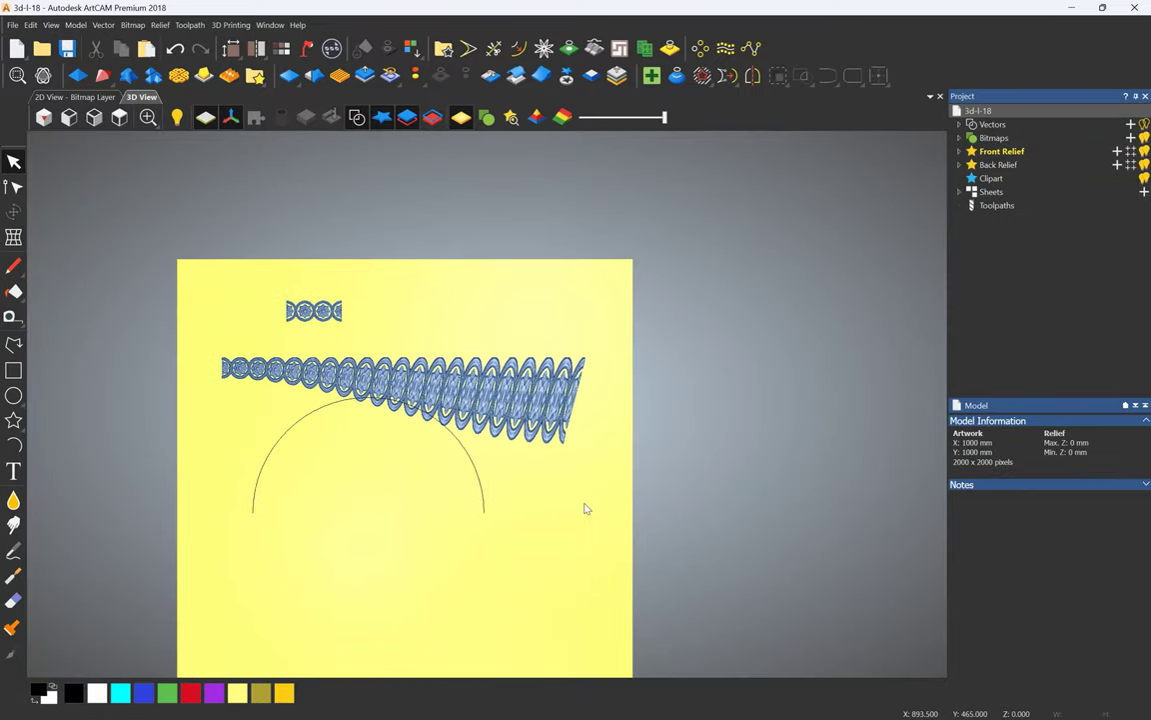
pyautogui.hotkey('ctrl', 'z')
pyautogui.hotkey('ctrl', 'z')
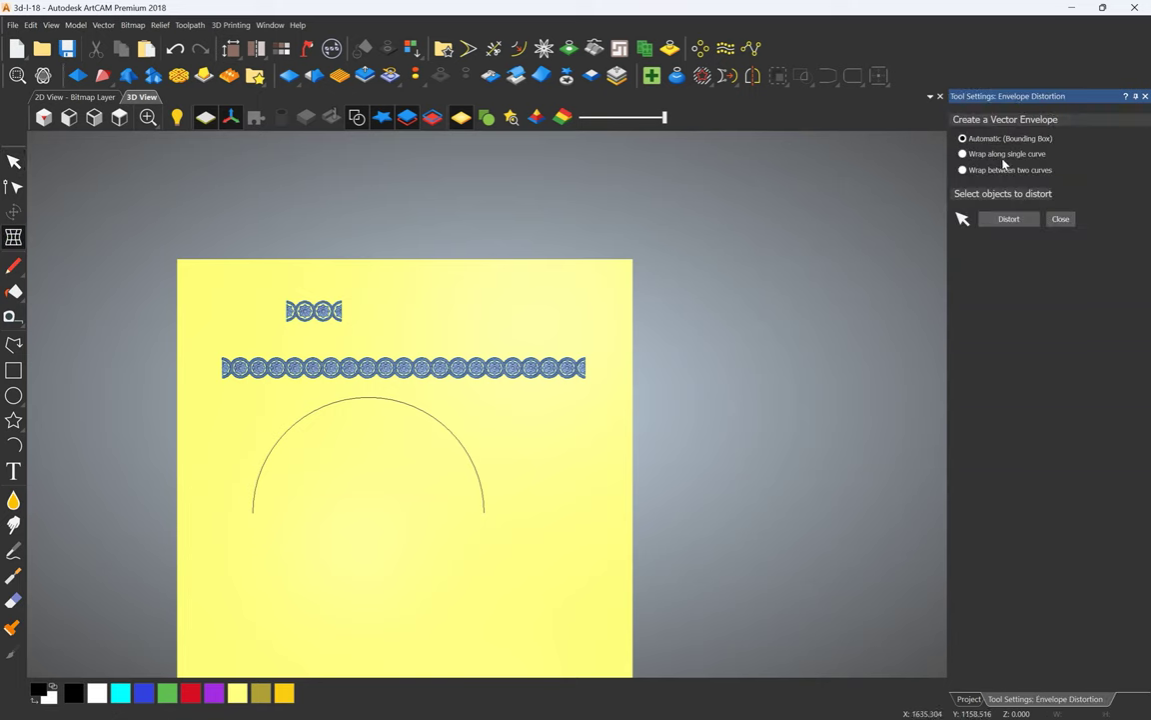
# Set the envelope to wrap along a single curve, using the semicircular arc as the curve with Automatic width.
pyautogui.scroll(1, 360, 469)
pyautogui.click(964, 154)
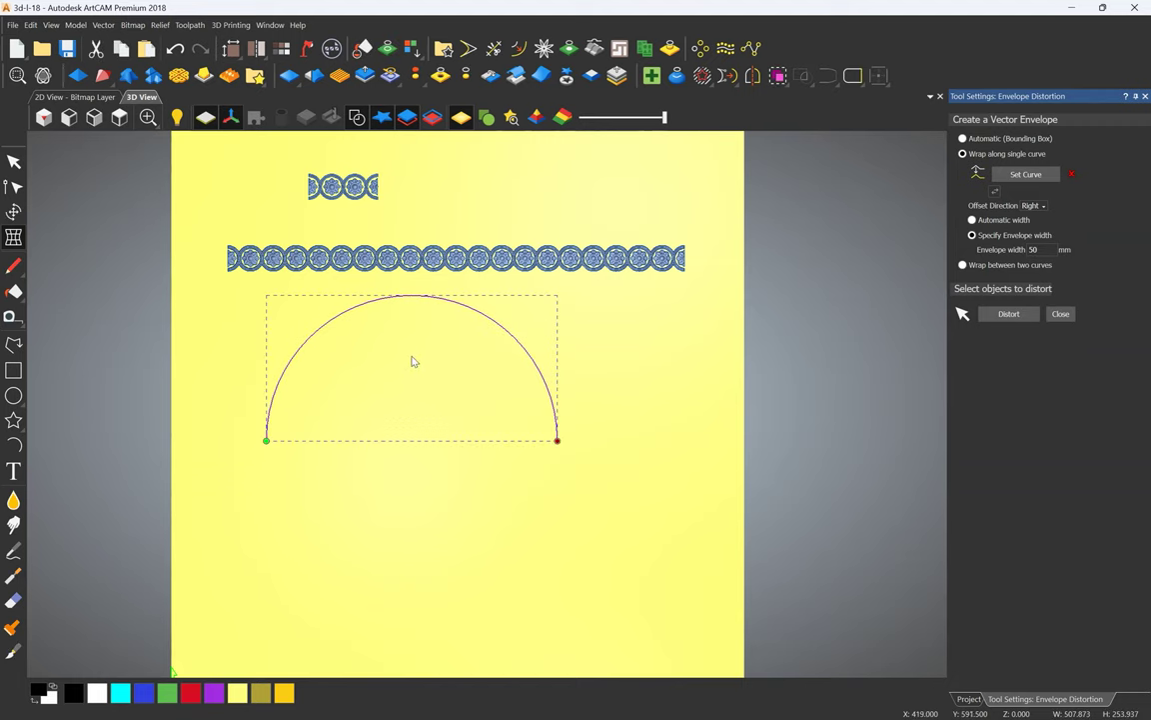
pyautogui.click(1026, 174)
pyautogui.click(972, 220)
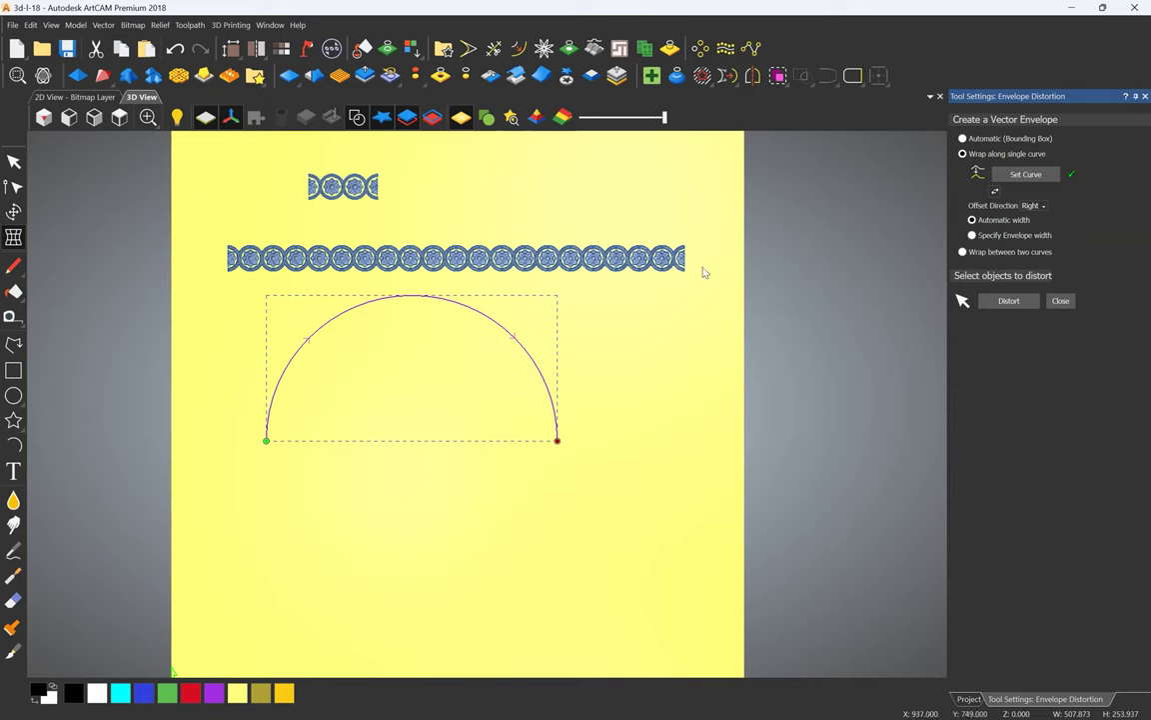
# Wrap the long strip along the arc with the Right offset direction and inspect the ornament around the curve.
pyautogui.scroll(2, 498, 403)
pyautogui.scroll(-1, 510, 374)
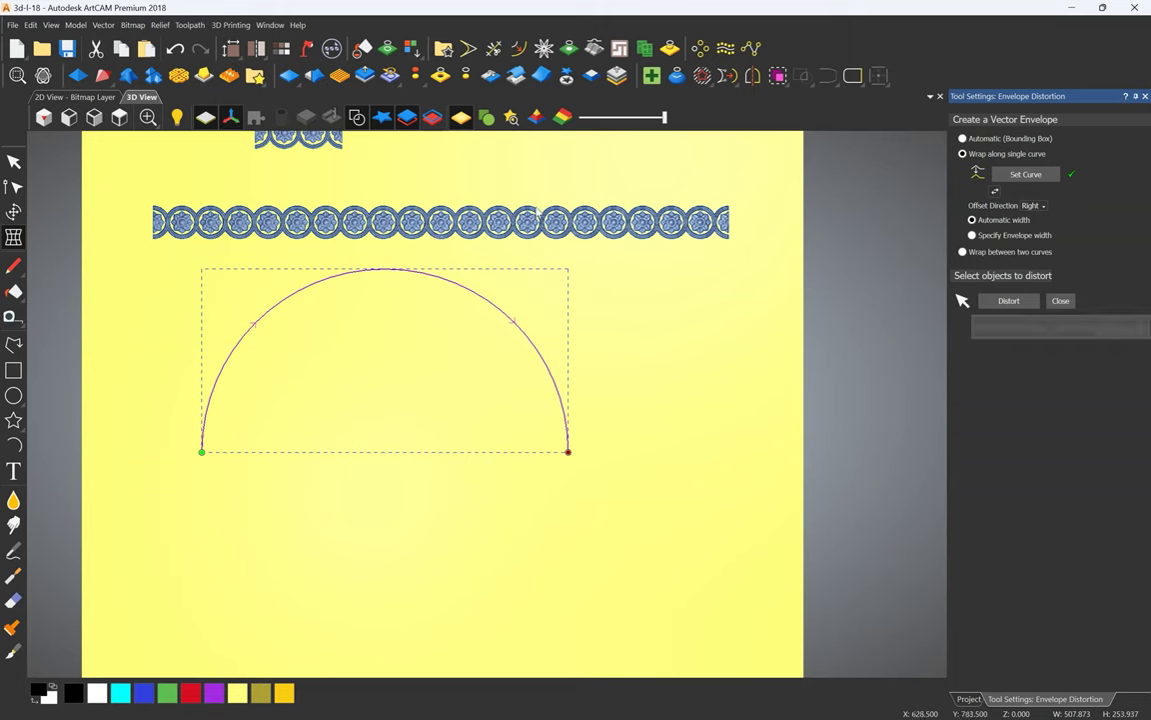
pyautogui.click(475, 226)
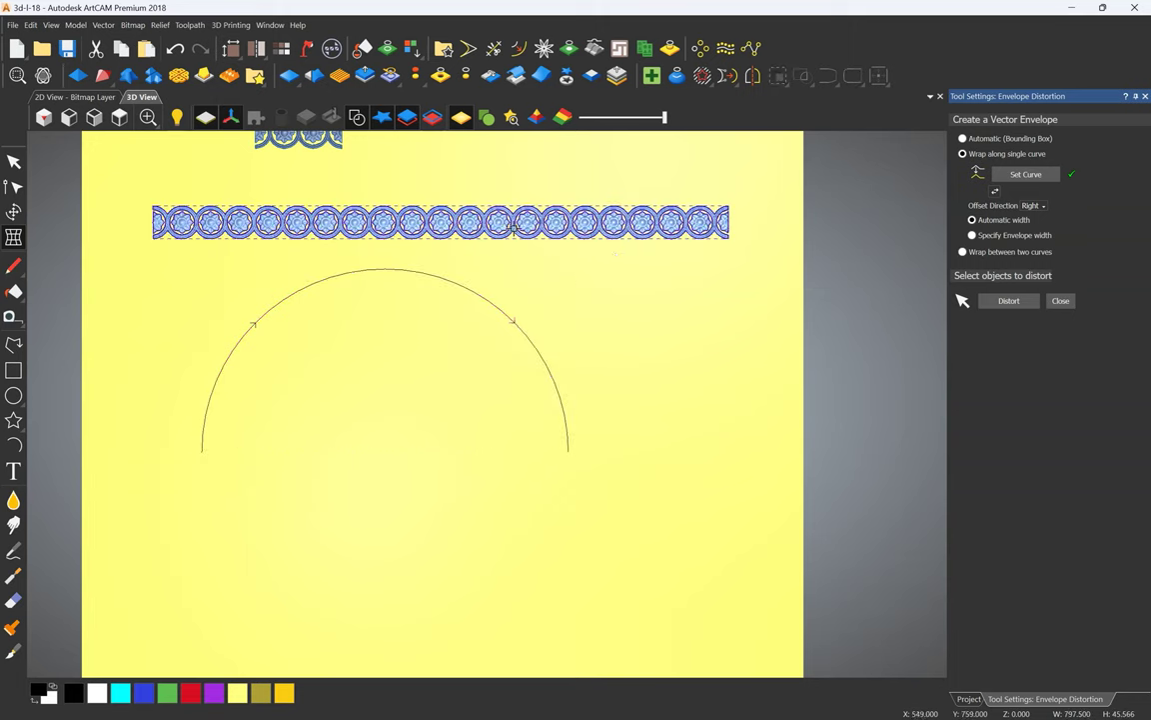
pyautogui.click(1008, 301)
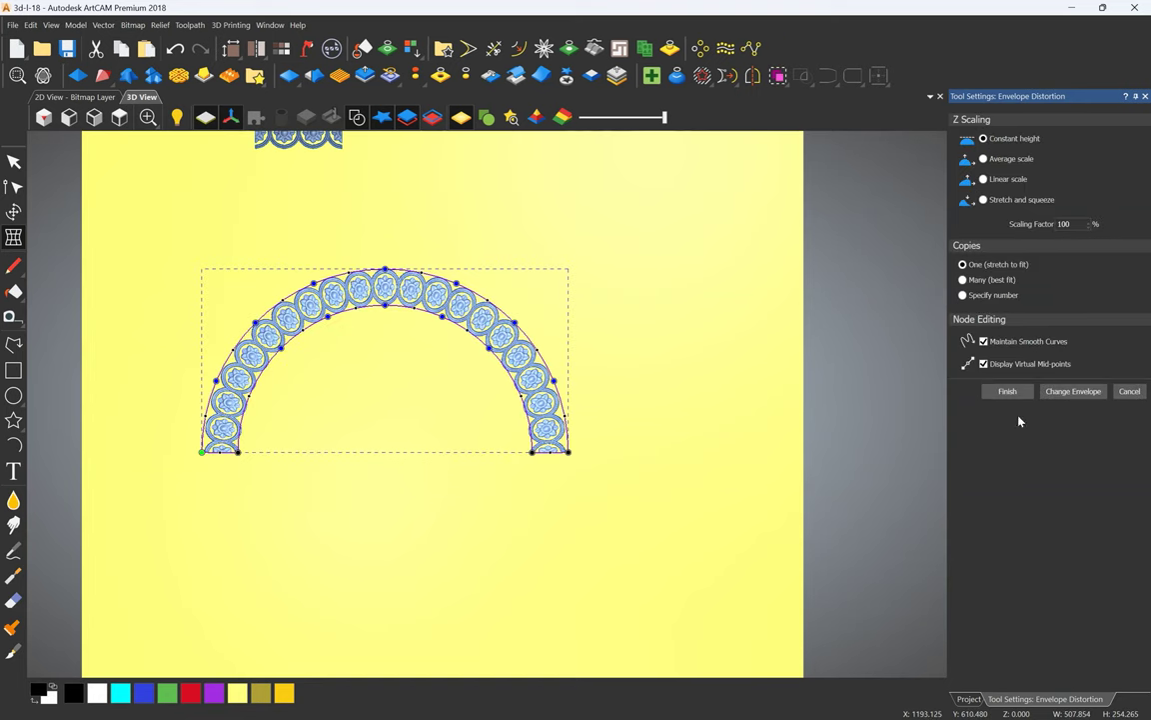
pyautogui.scroll(2, 352, 391)
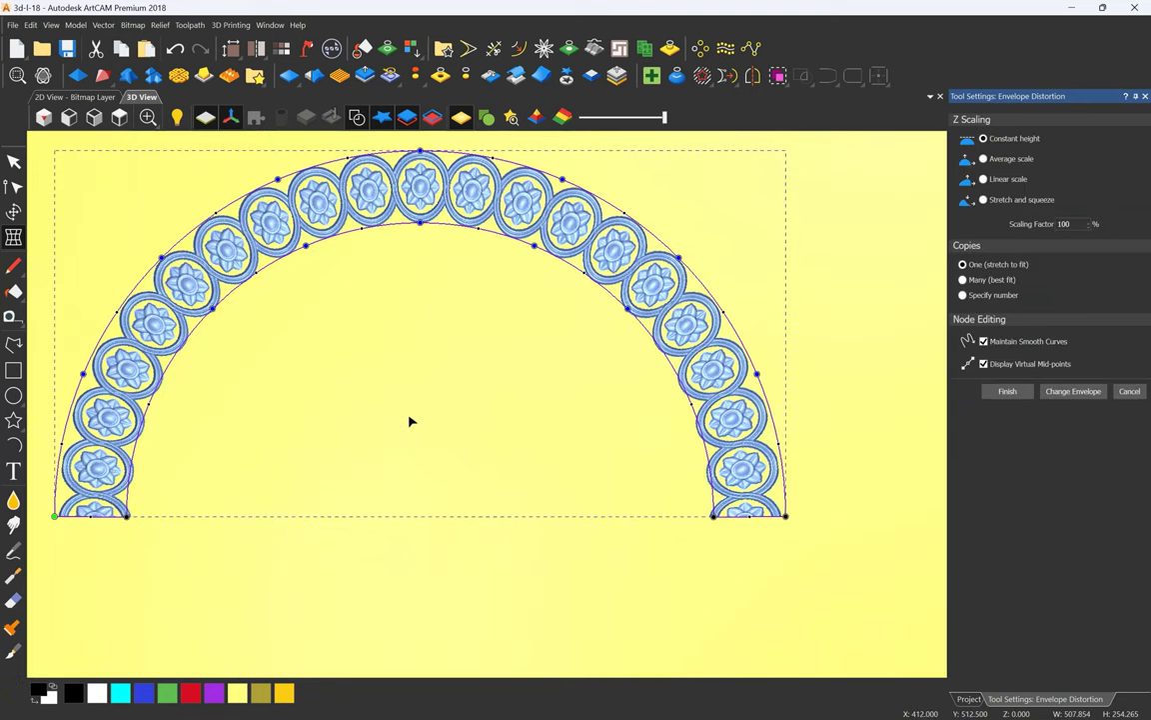
pyautogui.scroll(-1, 450, 434)
pyautogui.scroll(-1, 393, 373)
pyautogui.scroll(2, 391, 364)
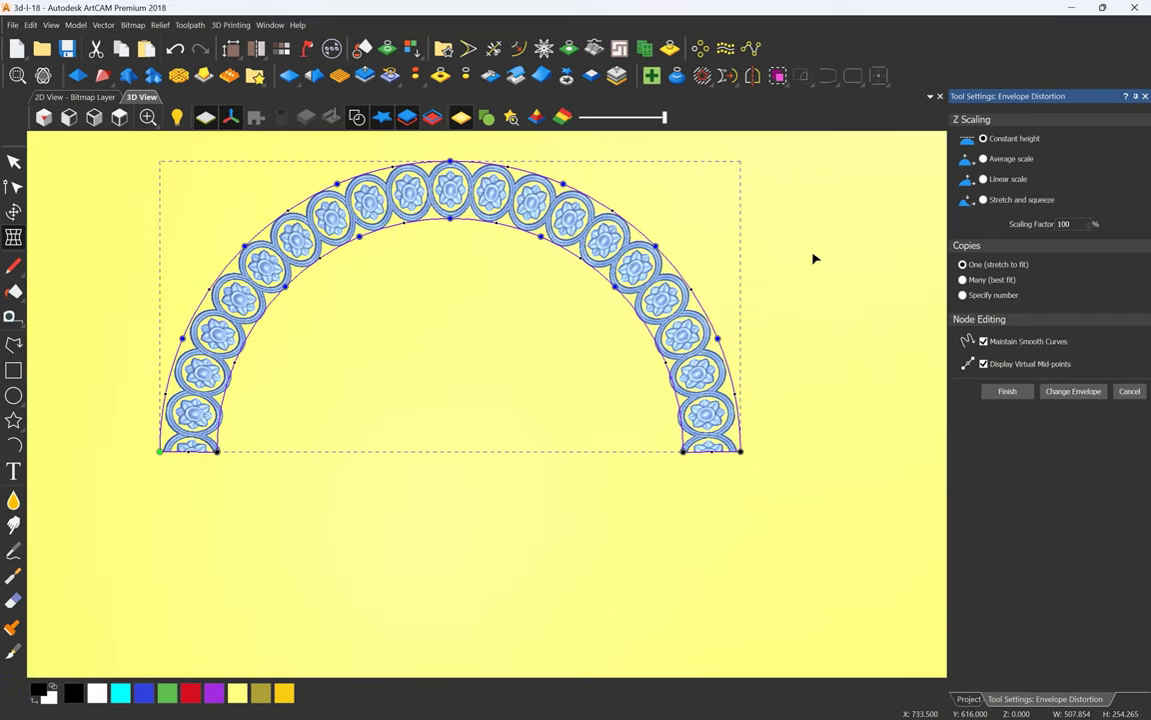
# Change the envelope's offset direction to Centre, wrap the long strip along the arc again, and cancel after viewing it.
pyautogui.click(1081, 397)
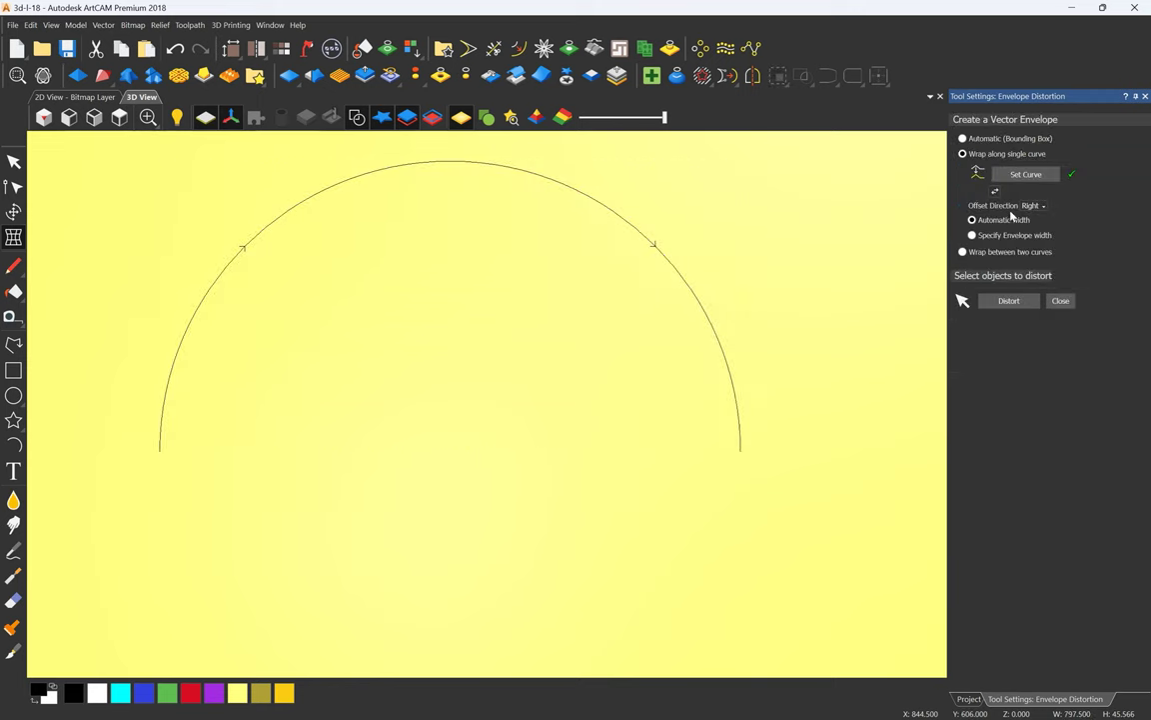
pyautogui.click(1039, 206)
pyautogui.click(1035, 229)
pyautogui.click(1010, 301)
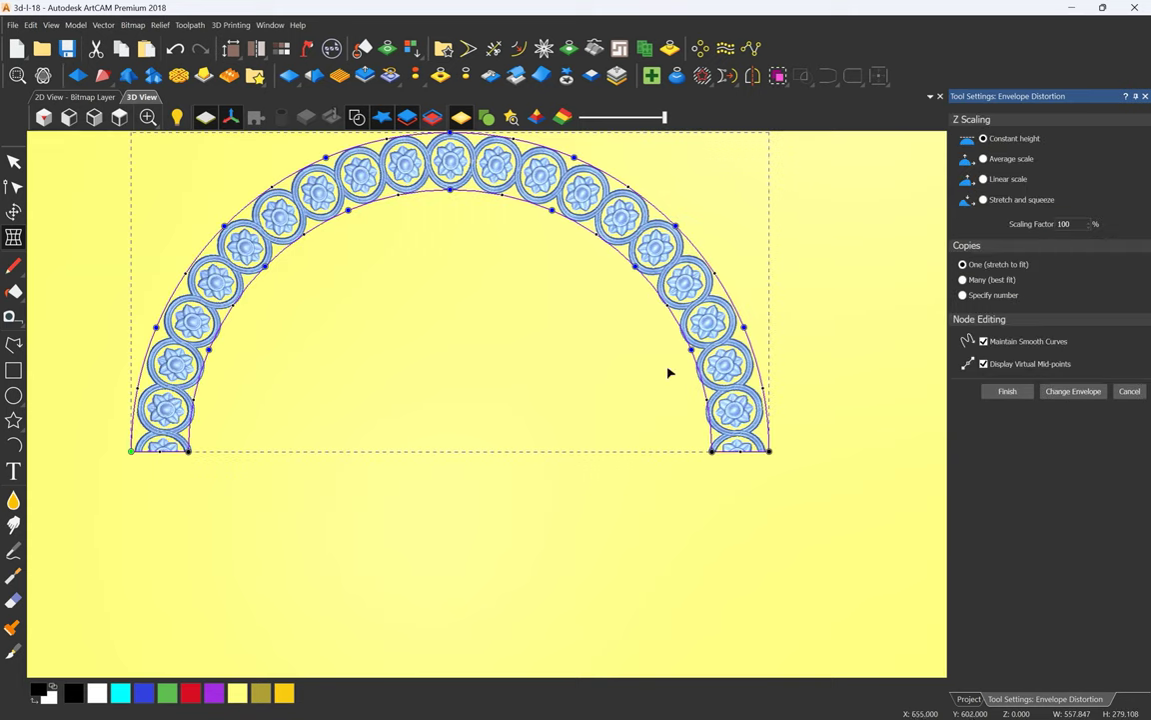
pyautogui.scroll(-1, 669, 373)
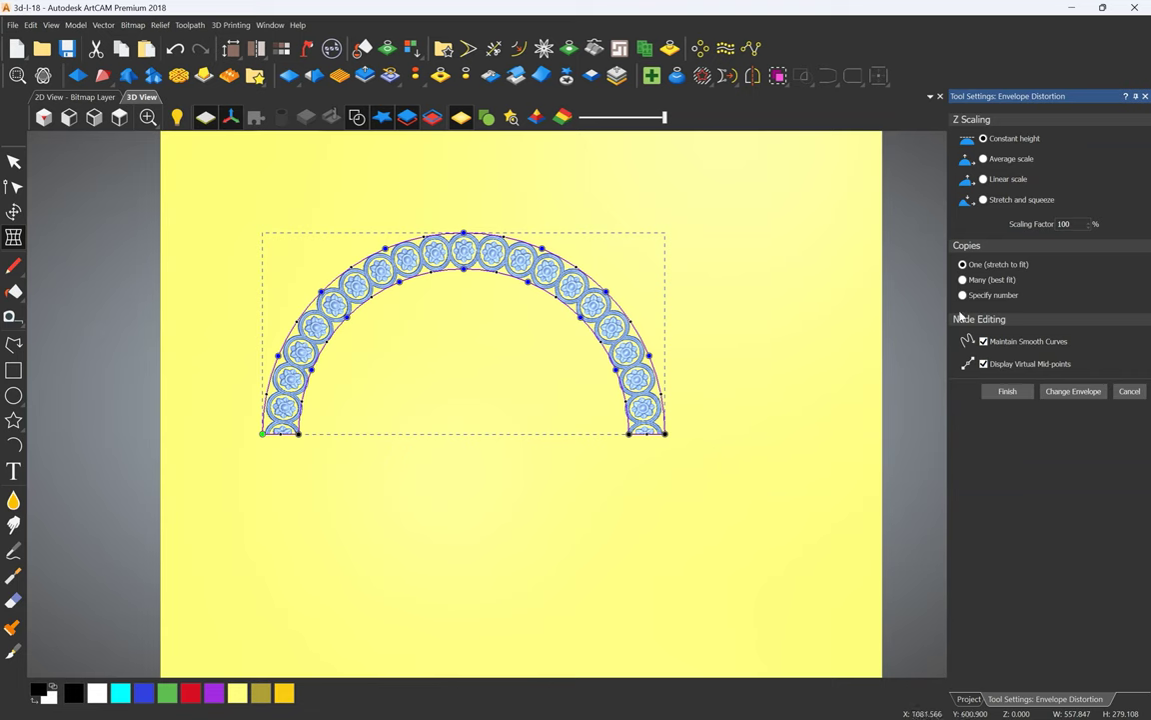
pyautogui.click(1128, 391)
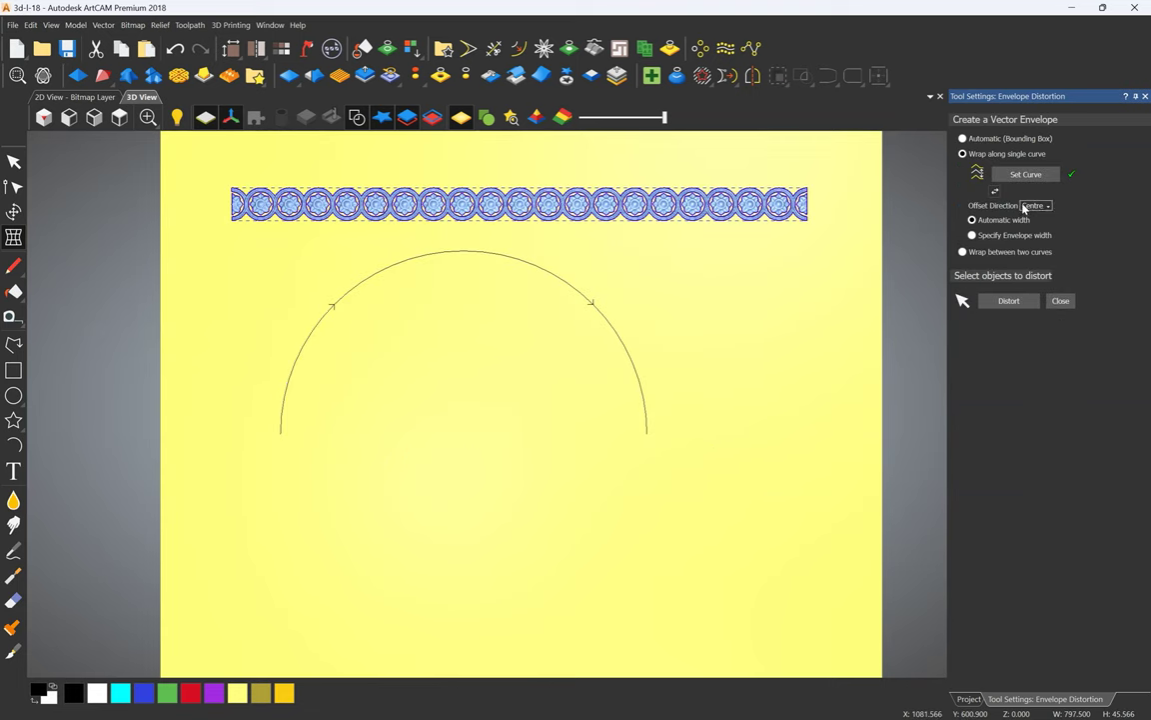
# Try wrapping the long strip along the arc with a specified envelope width of 20 mm, and return to the envelope settings.
pyautogui.click(972, 235)
pyautogui.moveTo(1045, 250); pyautogui.dragTo(925, 301)
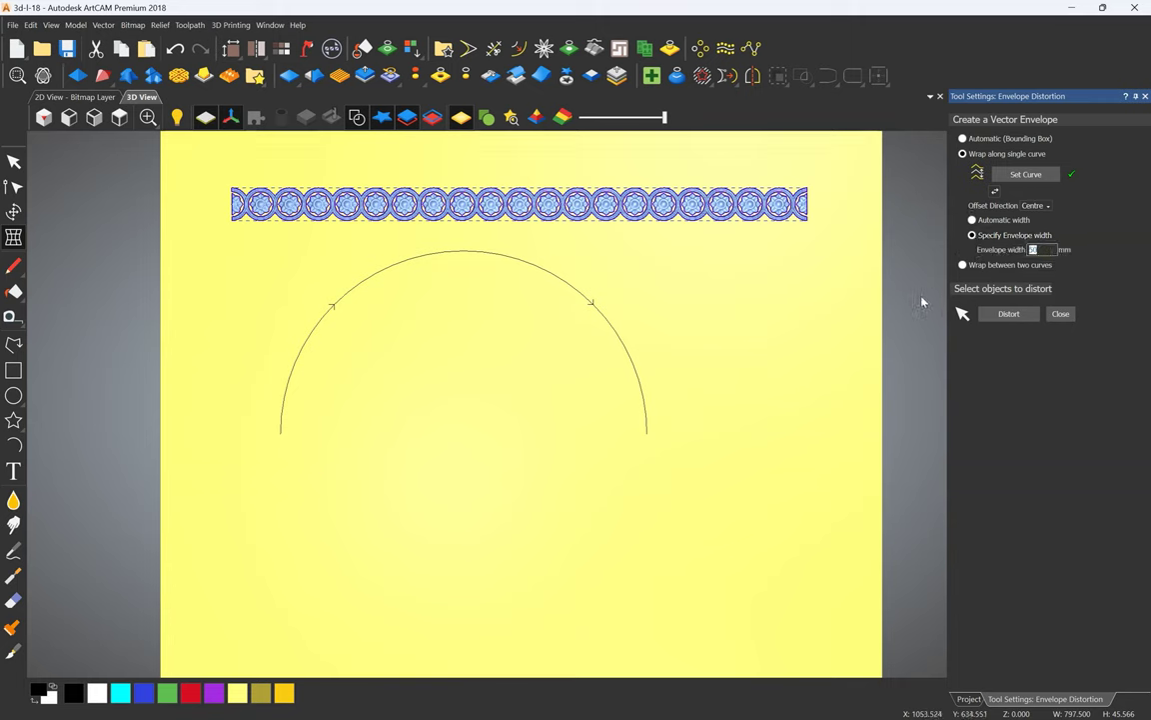
pyautogui.write('20')
pyautogui.click(1006, 315)
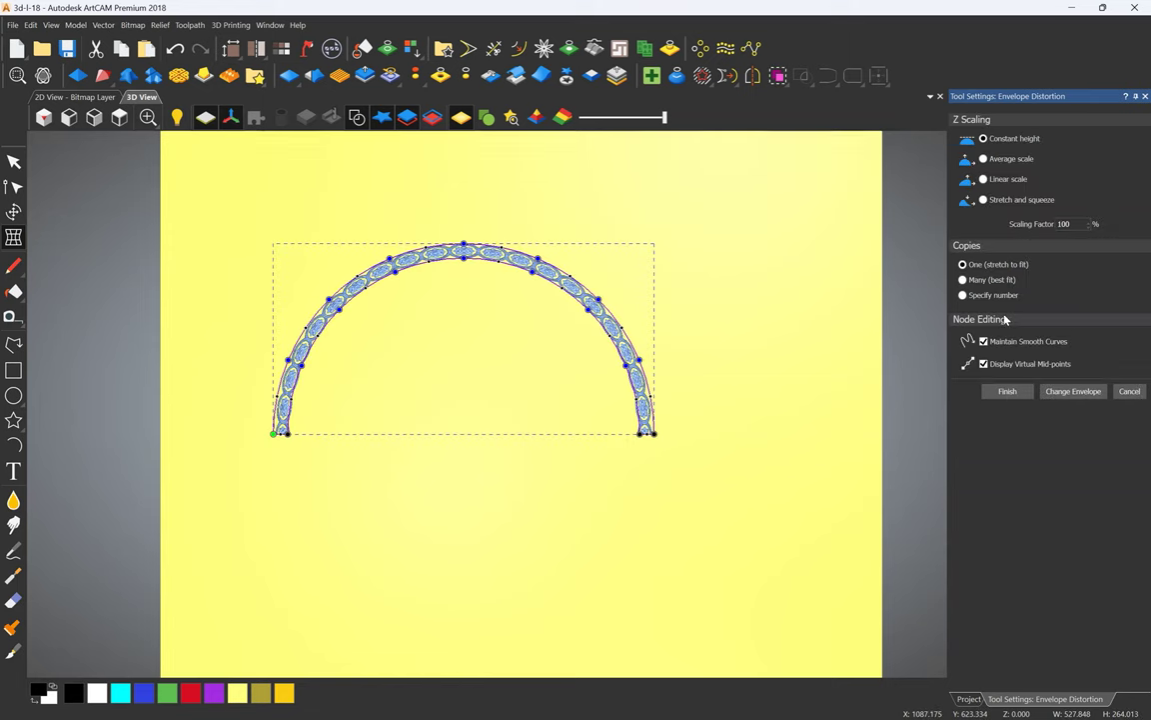
pyautogui.scroll(2, 470, 217)
pyautogui.scroll(2, 470, 242)
pyautogui.scroll(-3, 443, 257)
pyautogui.click(1072, 391)
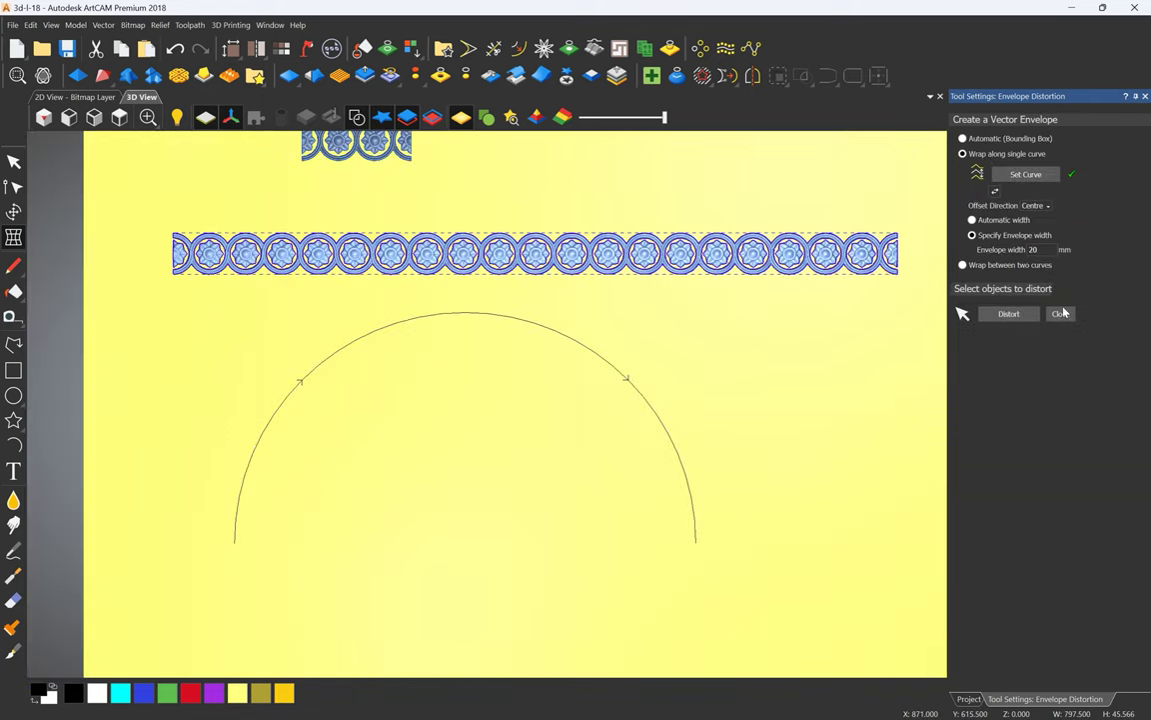
# Switch the envelope to Automatic width and wrap the short ornament strip along the arc.
pyautogui.click(972, 220)
pyautogui.scroll(-2, 465, 289)
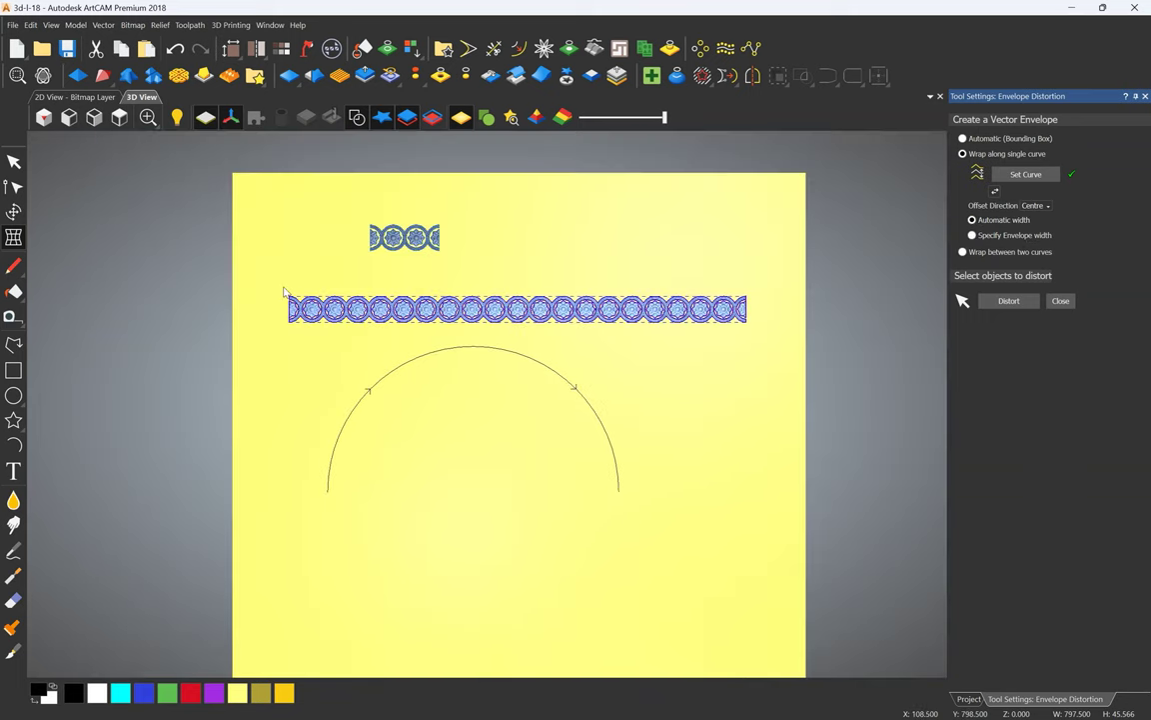
pyautogui.scroll(2, 318, 295)
pyautogui.scroll(-2, 633, 380)
pyautogui.scroll(2, 759, 330)
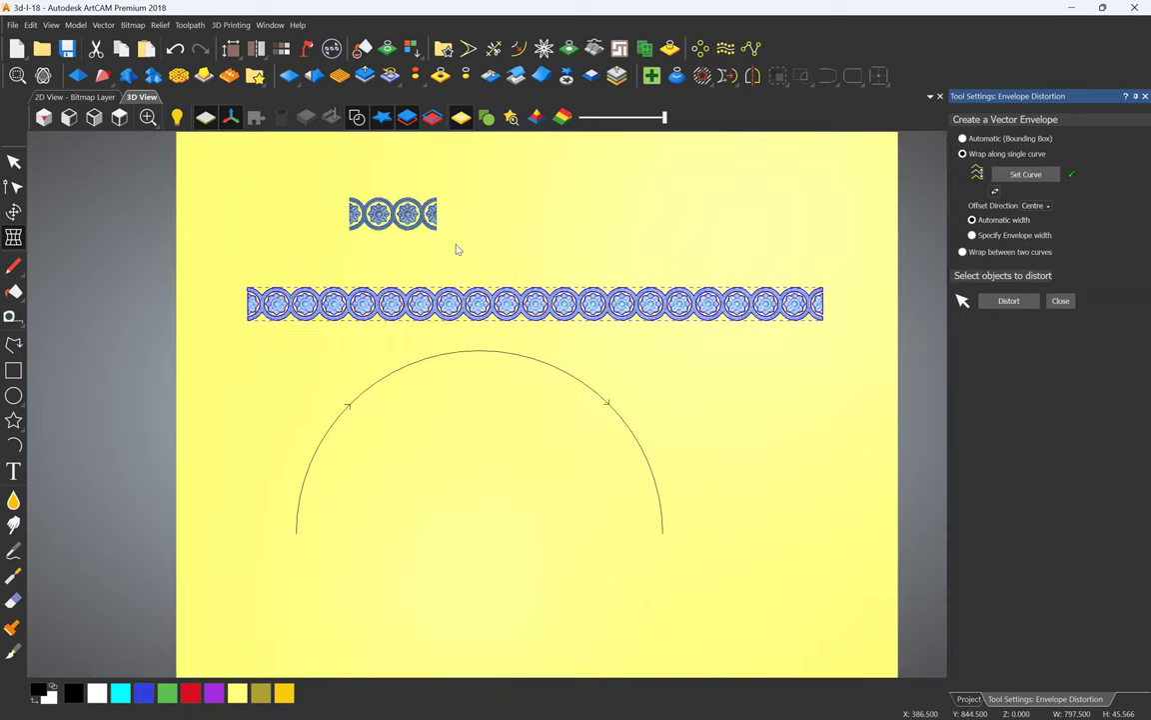
pyautogui.click(407, 214)
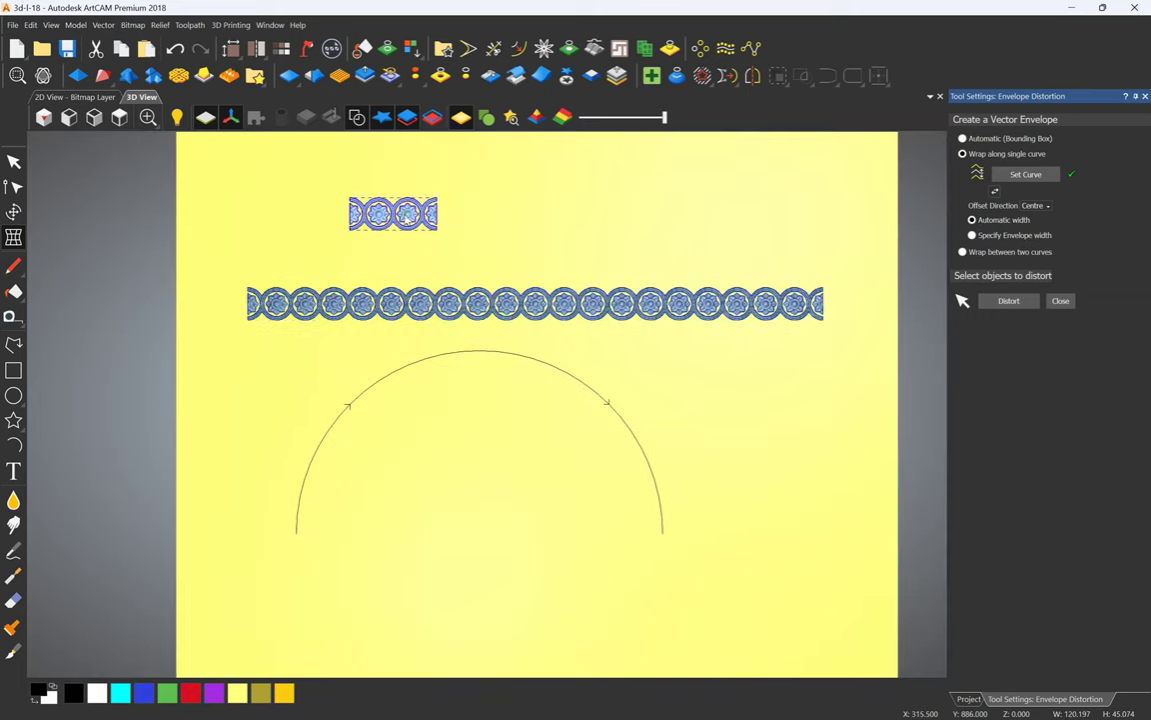
pyautogui.click(1008, 301)
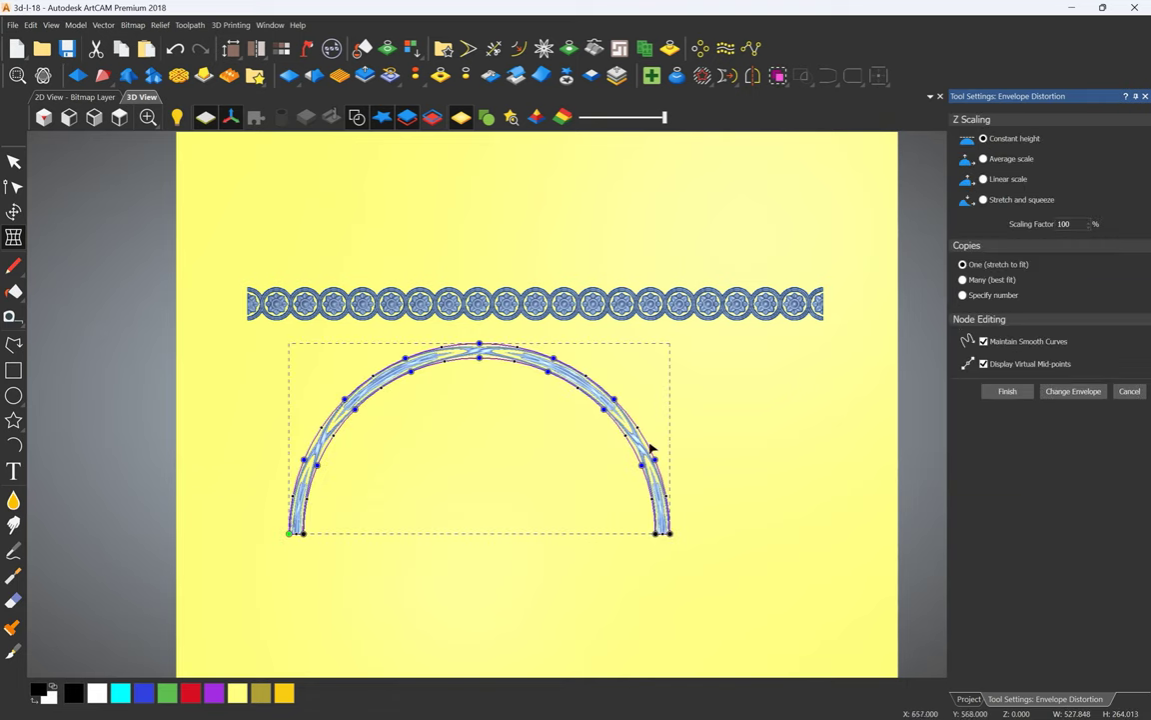
pyautogui.scroll(2, 571, 488)
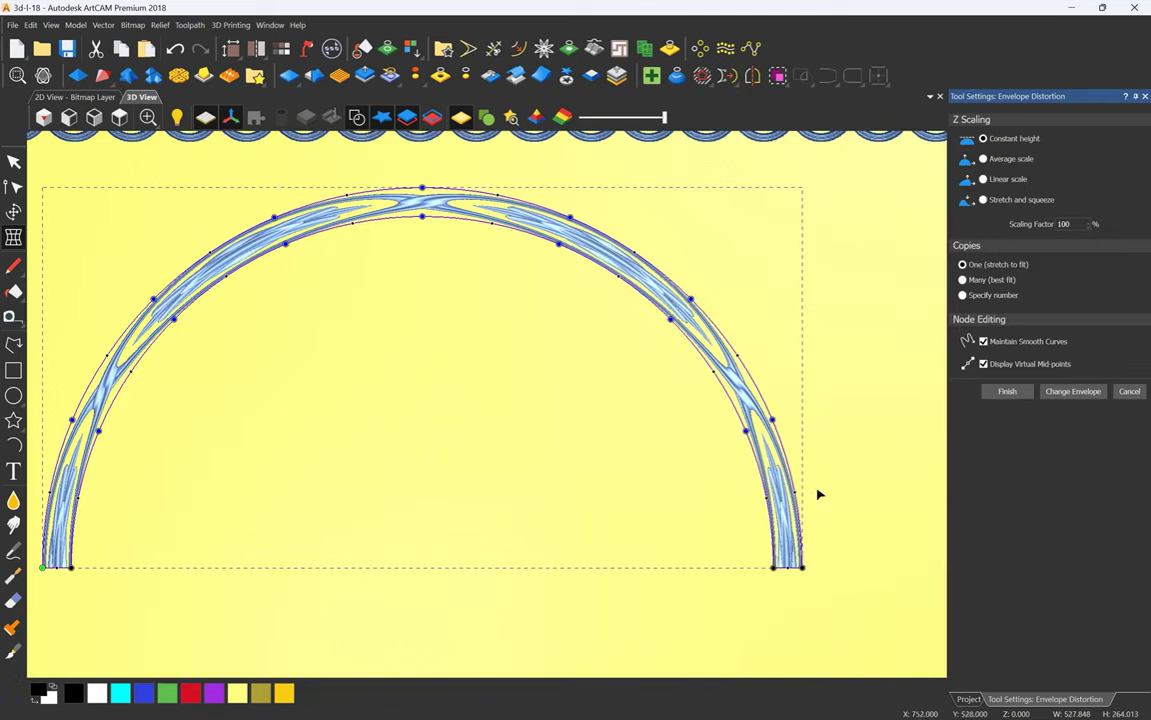
# Specify 3 copies of the short ornament strip along the arc.
pyautogui.click(962, 295)
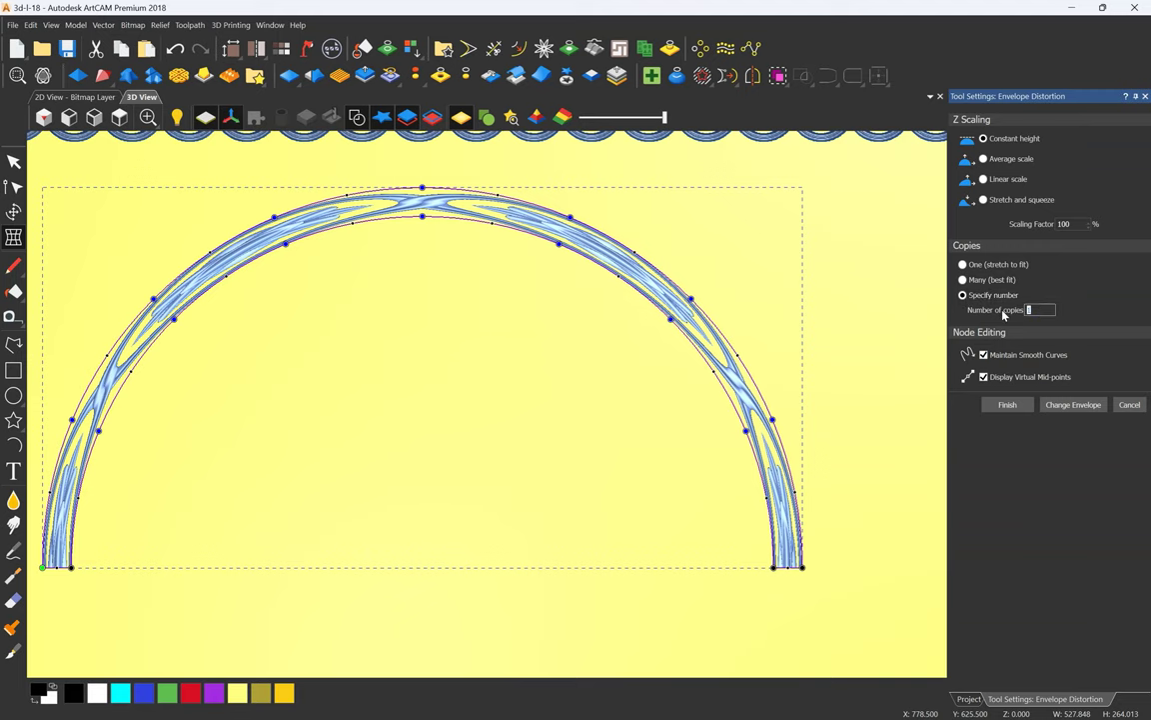
pyautogui.scroll(-3, 378, 457)
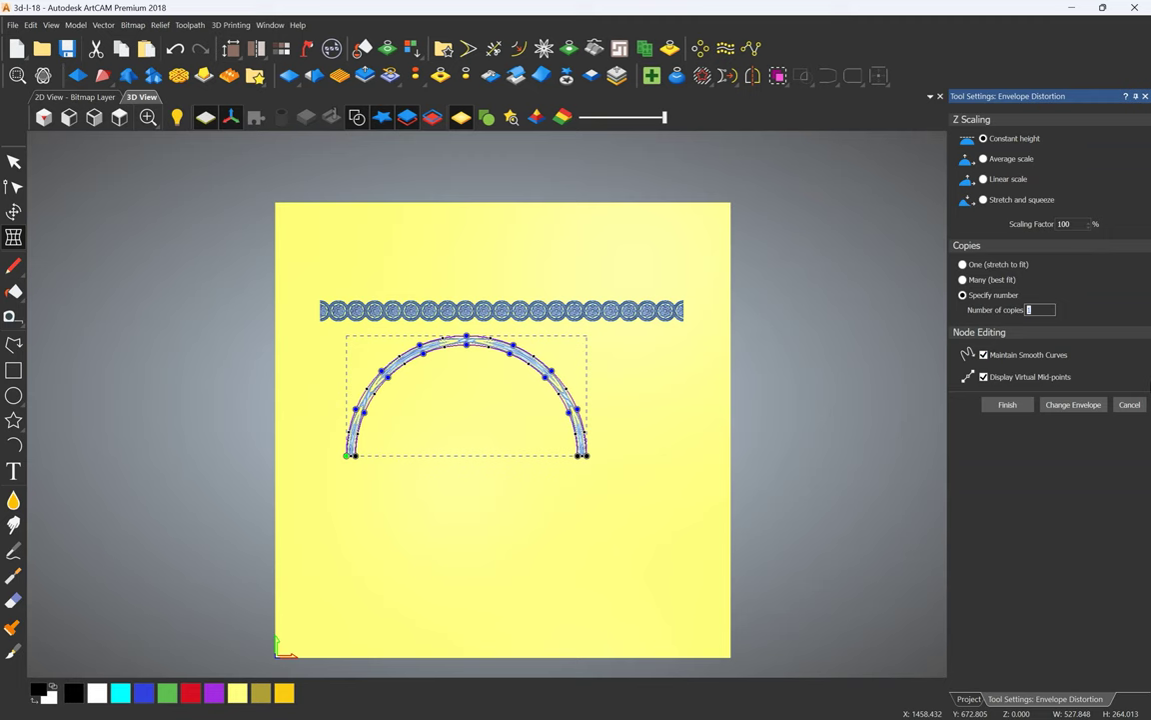
pyautogui.write('3')
pyautogui.scroll(3, 466, 378)
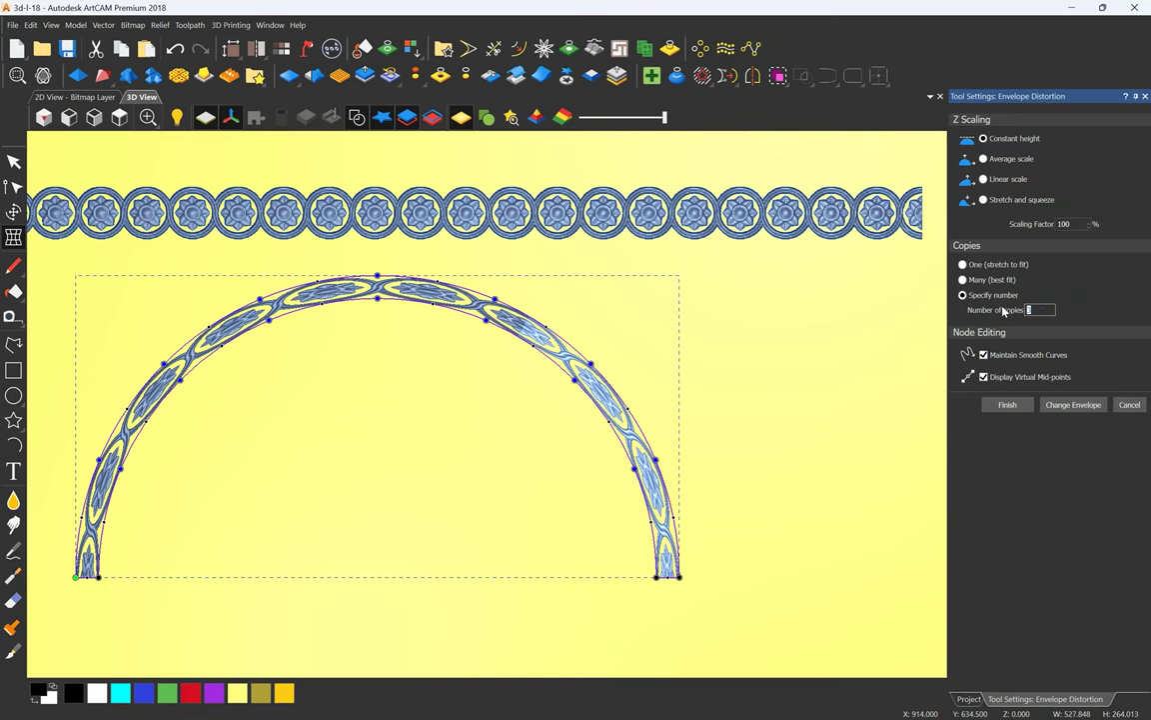
# Raise the number of copies along the arc to 10 and inspect the narrow ornament pattern.
pyautogui.press('BackSpace')
pyautogui.write('10')
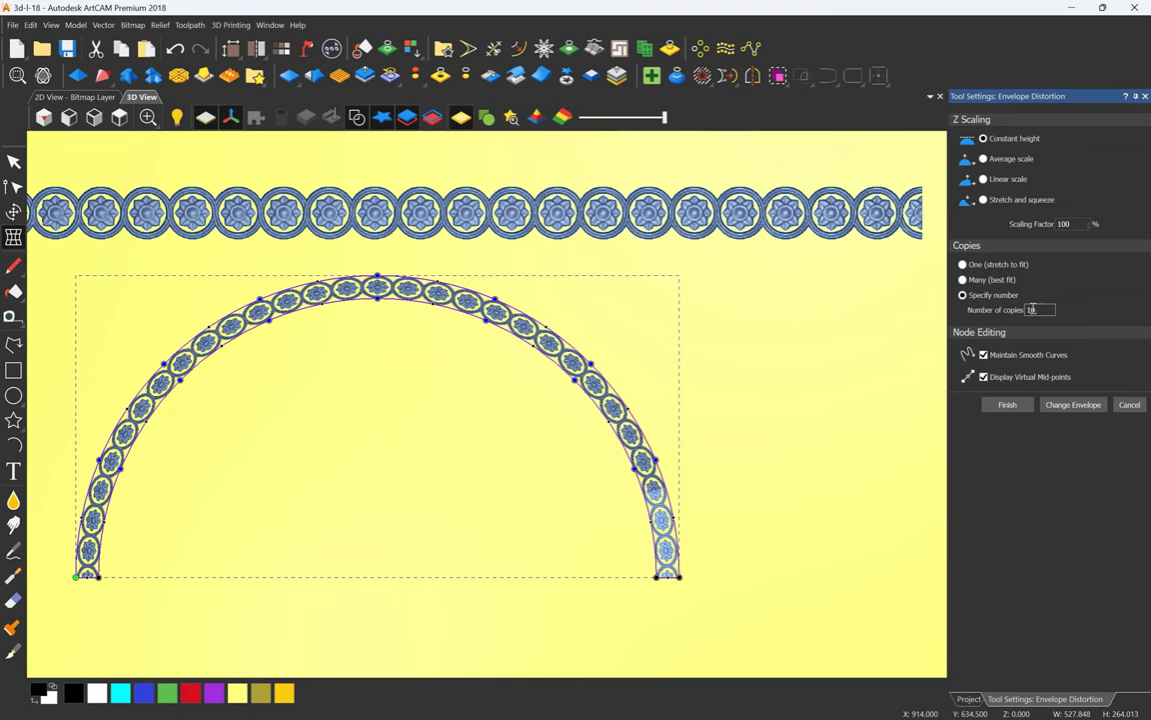
pyautogui.scroll(-2, 472, 290)
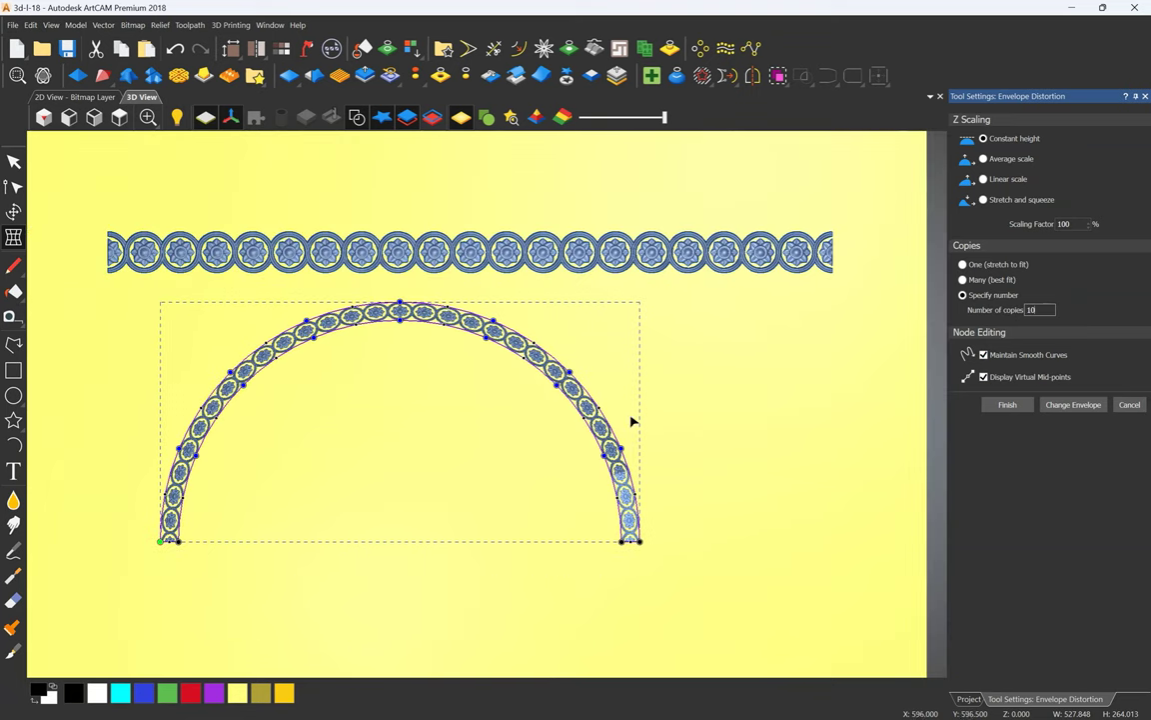
pyautogui.scroll(3, 311, 352)
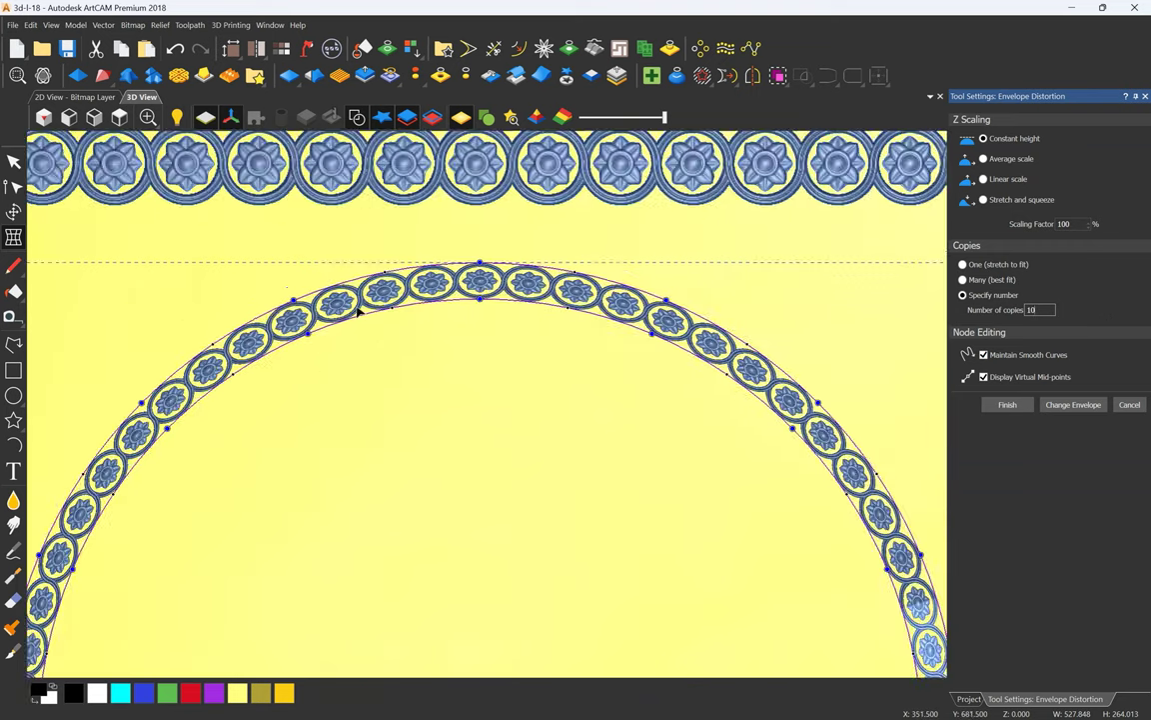
pyautogui.scroll(-2, 380, 283)
pyautogui.scroll(2, 824, 630)
# Change the envelope to a specified width of 50 mm and wrap the short strip along the arc again.
pyautogui.click(1074, 404)
pyautogui.click(1000, 235)
pyautogui.doubleClick(1033, 251)
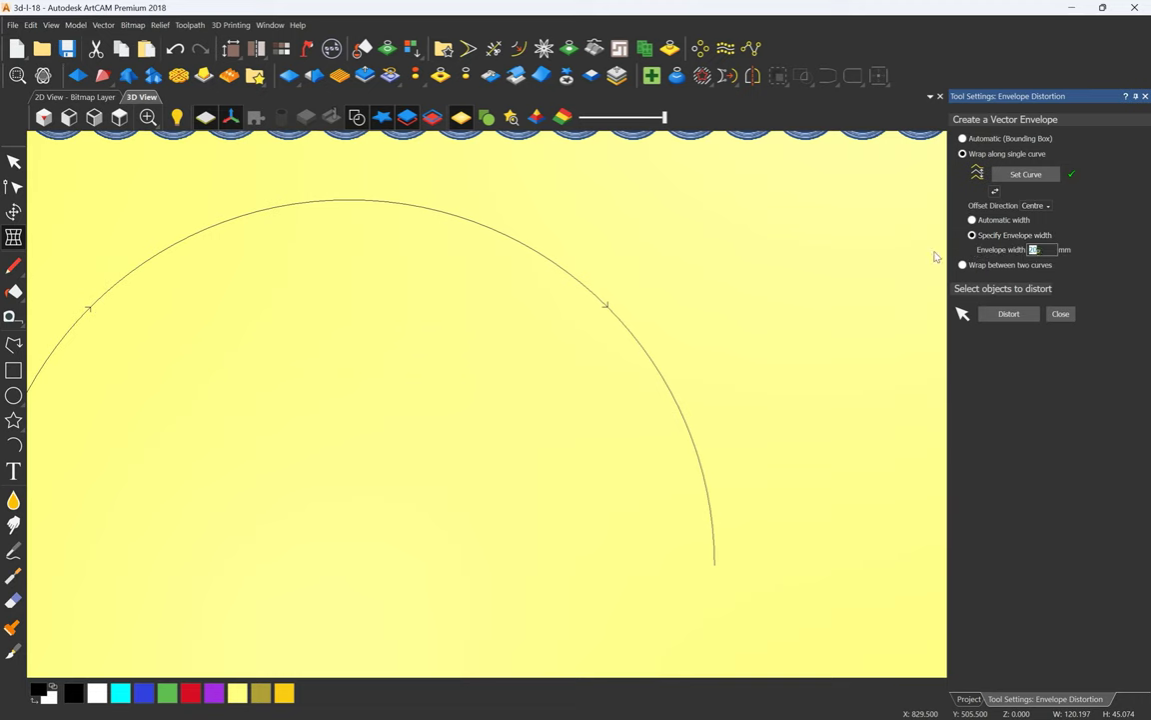
pyautogui.write('50')
pyautogui.click(1018, 316)
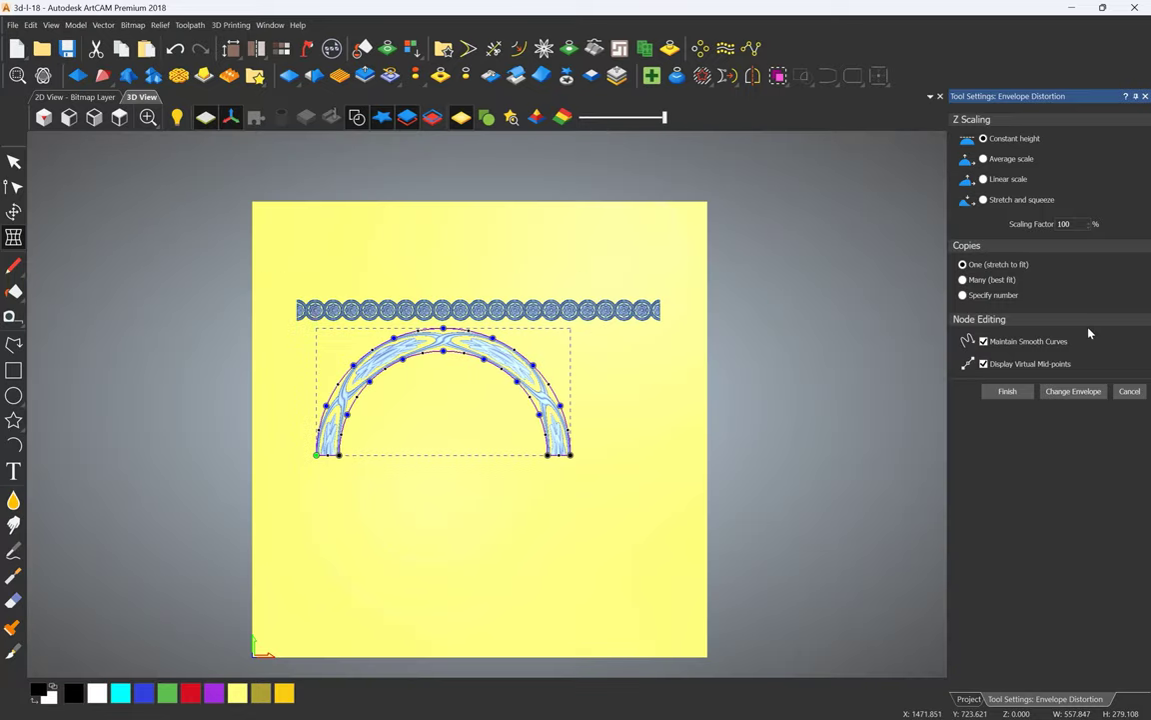
# Try 3 and 5 copies along the arc, and finish the distortion with 6 copies.
pyautogui.click(984, 294)
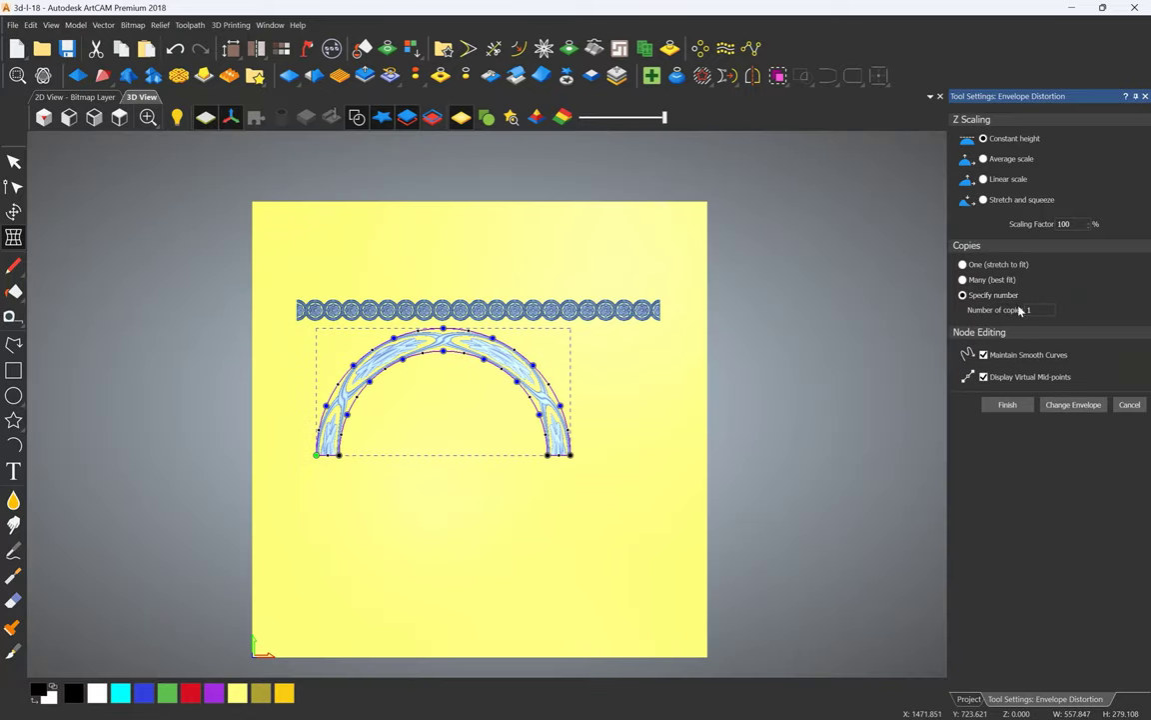
pyautogui.write('3')
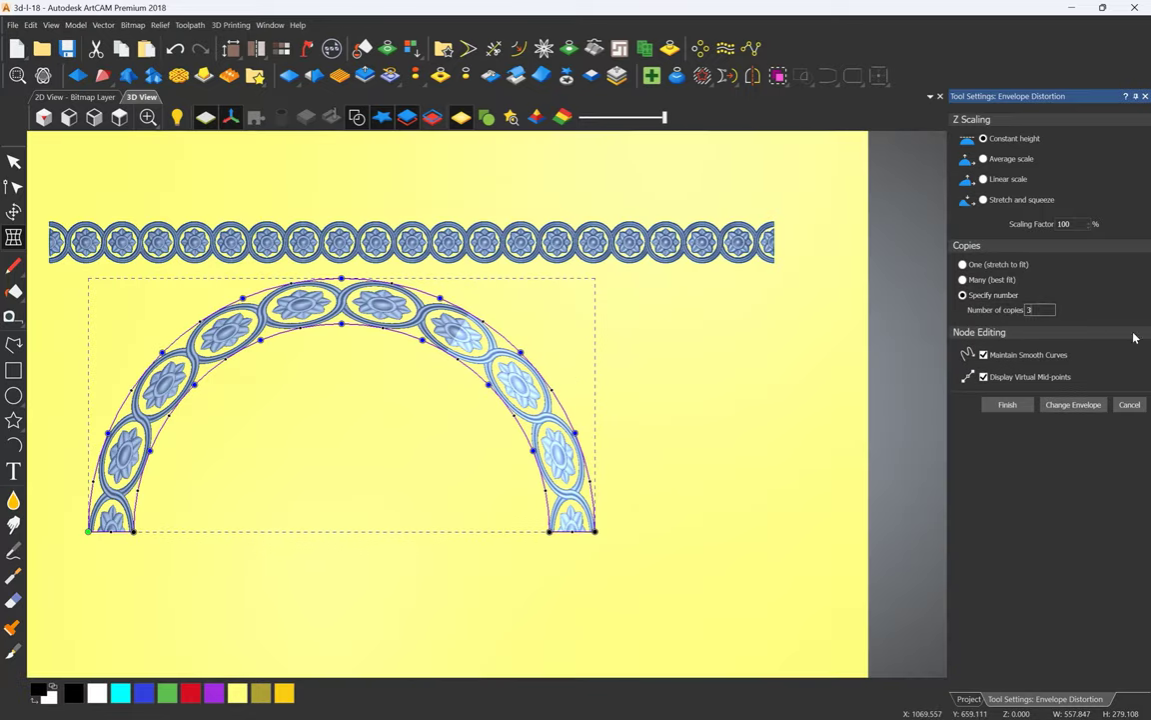
pyautogui.press('BackSpace')
pyautogui.write('5')
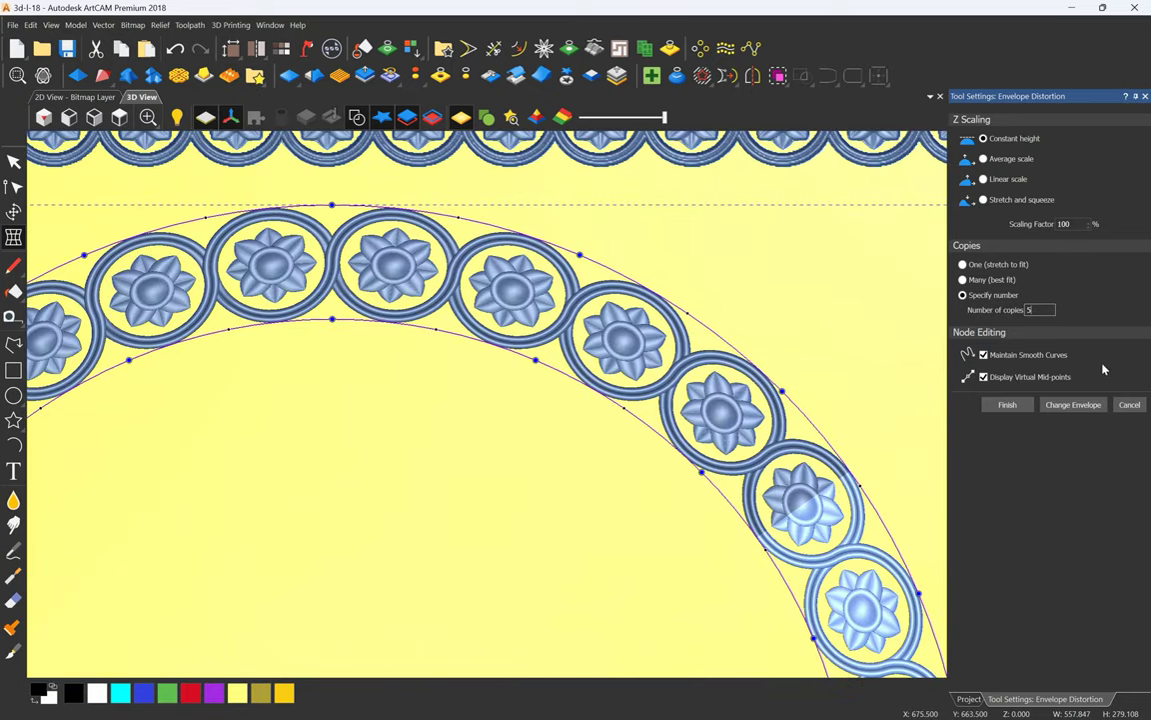
pyautogui.press('BackSpace')
pyautogui.write('6')
pyautogui.scroll(-6, 518, 393)
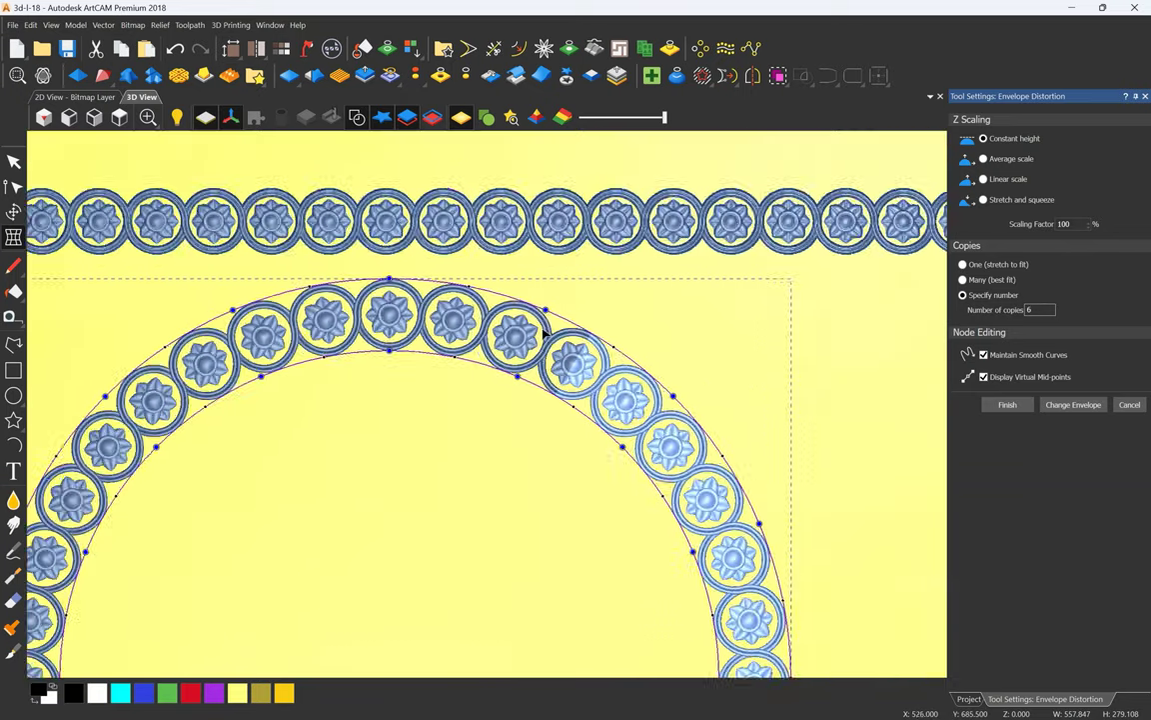
pyautogui.scroll(3, 400, 516)
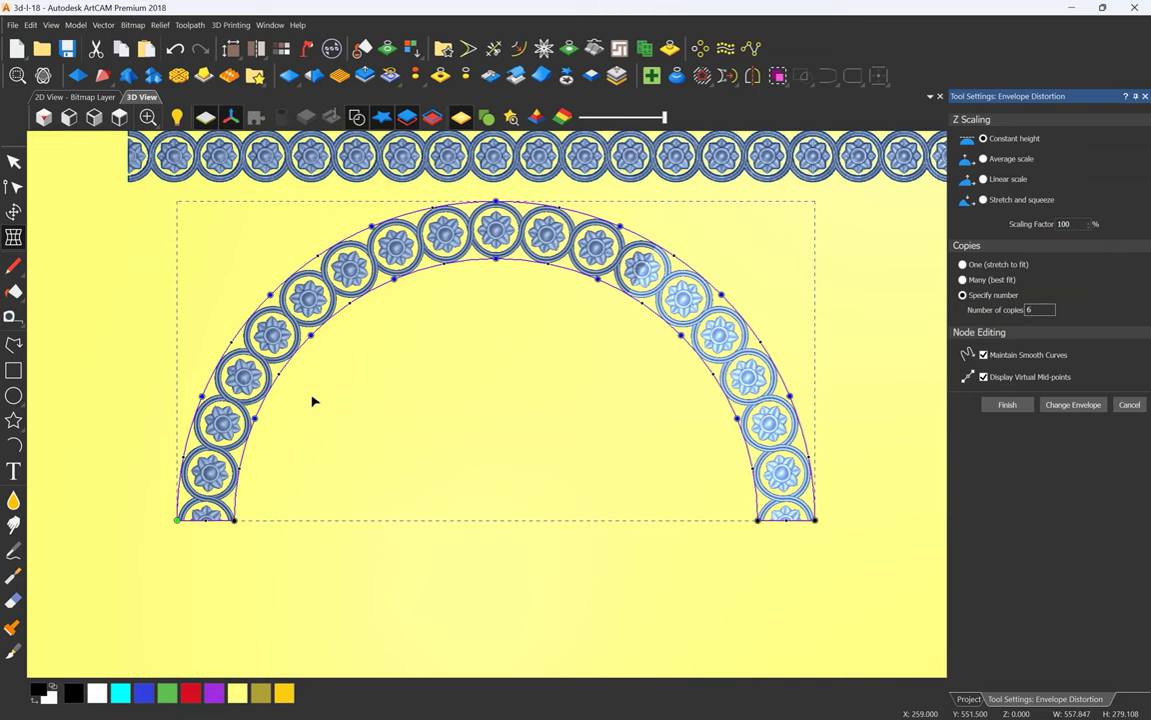
pyautogui.click(1007, 405)
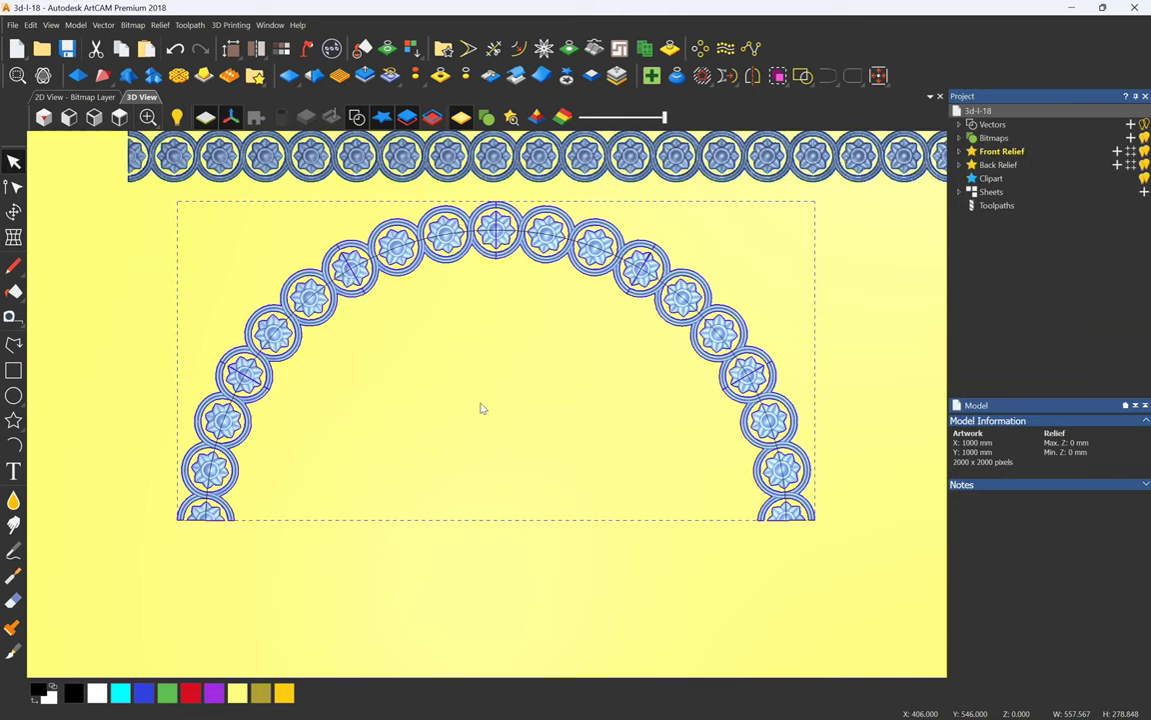
# Examine the finished ornament arc up close, checking its ends, the joins between copies and its alignment with the curve.
pyautogui.click(370, 336)
pyautogui.scroll(-3, 440, 290)
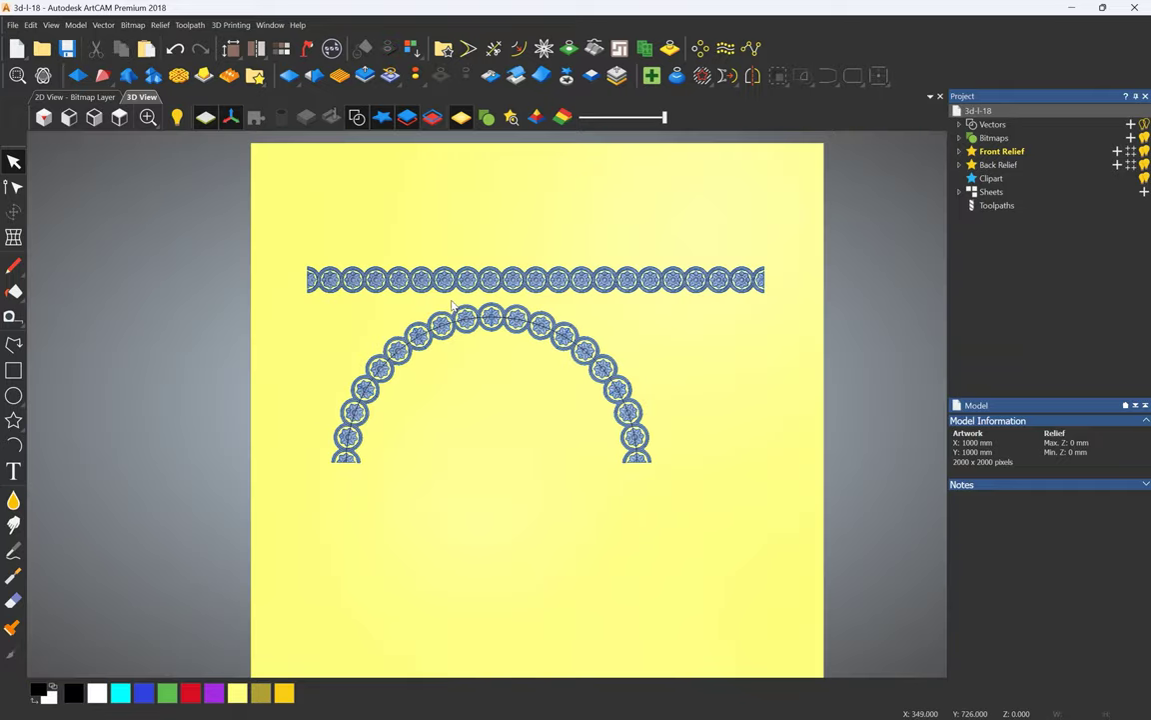
pyautogui.scroll(3, 411, 299)
pyautogui.scroll(-1, 400, 290)
pyautogui.scroll(1, 425, 476)
pyautogui.scroll(1, 333, 470)
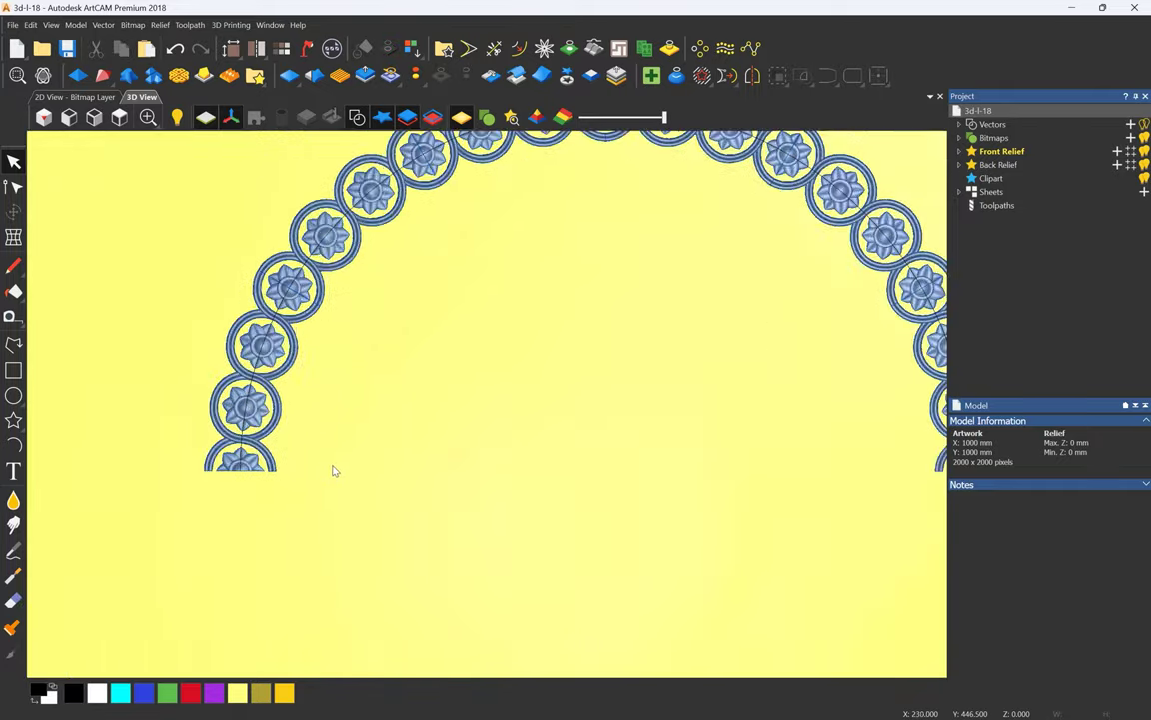
pyautogui.scroll(-3, 632, 482)
pyautogui.moveTo(660, 517); pyautogui.dragTo(390, 311)
pyautogui.scroll(3, 453, 392)
pyautogui.click(773, 575)
pyautogui.moveTo(883, 561); pyautogui.dragTo(238, 245)
pyautogui.scroll(3, 537, 404)
pyautogui.scroll(1, 536, 405)
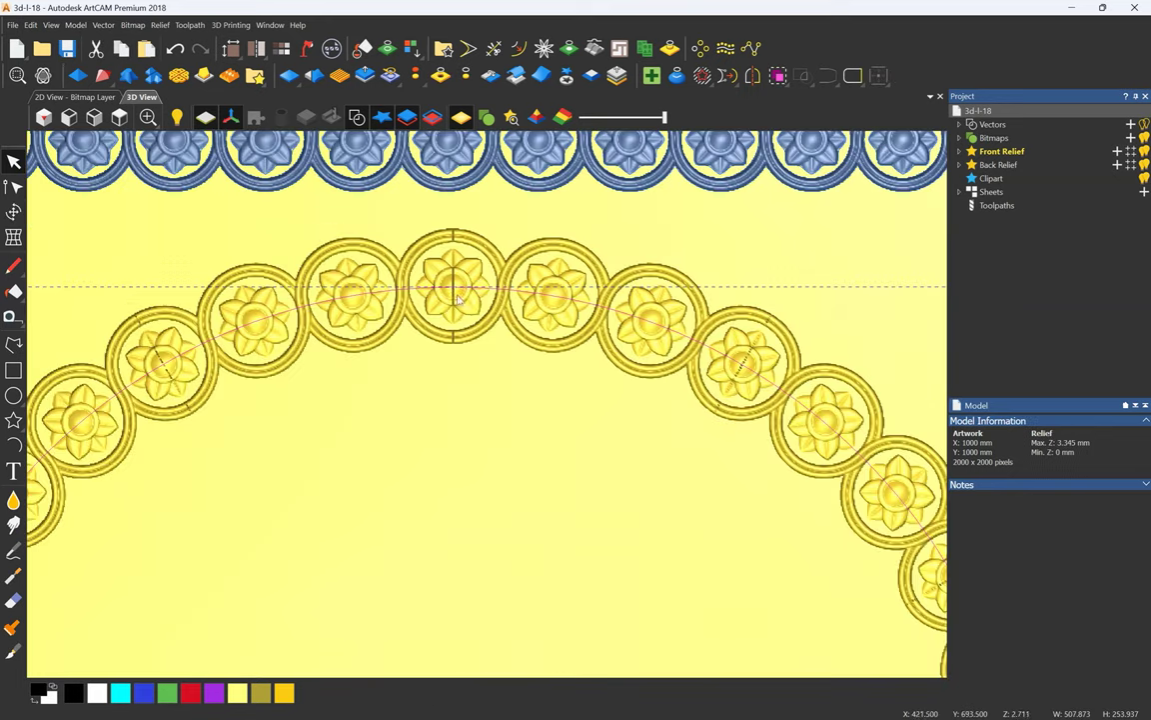
pyautogui.scroll(-5, 466, 476)
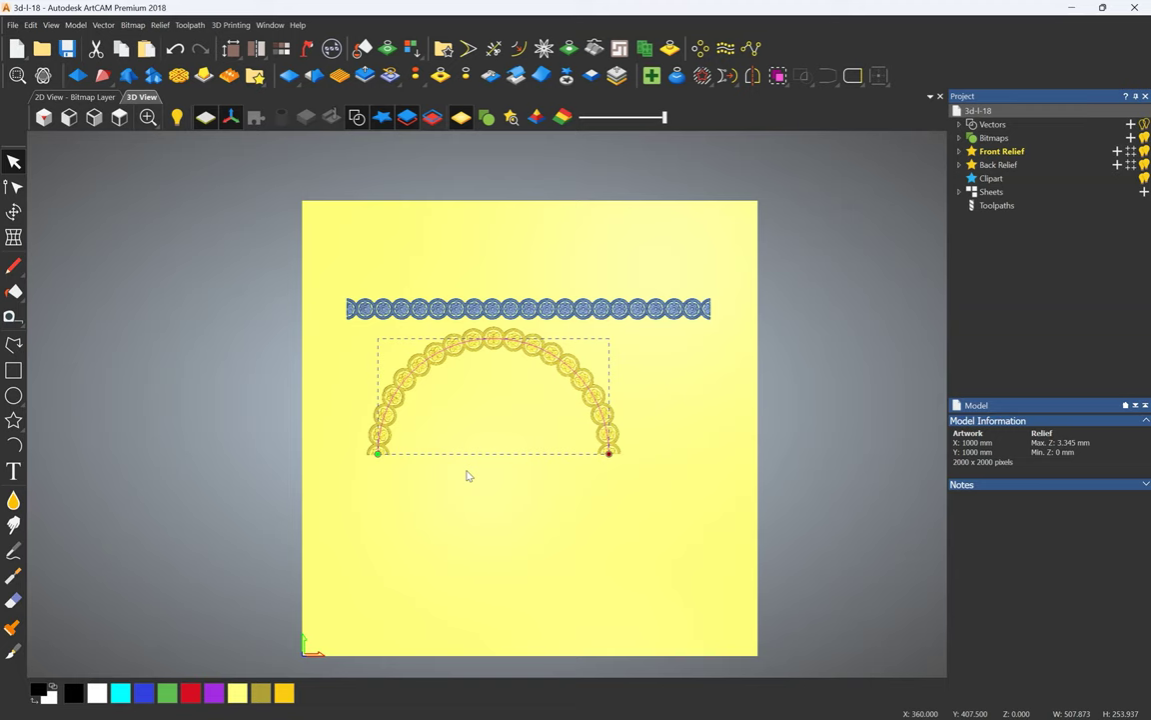
# Undo the finished wrap along the arc and clear the selection.
pyautogui.hotkey('ctrl', 'z')
pyautogui.click(465, 476)
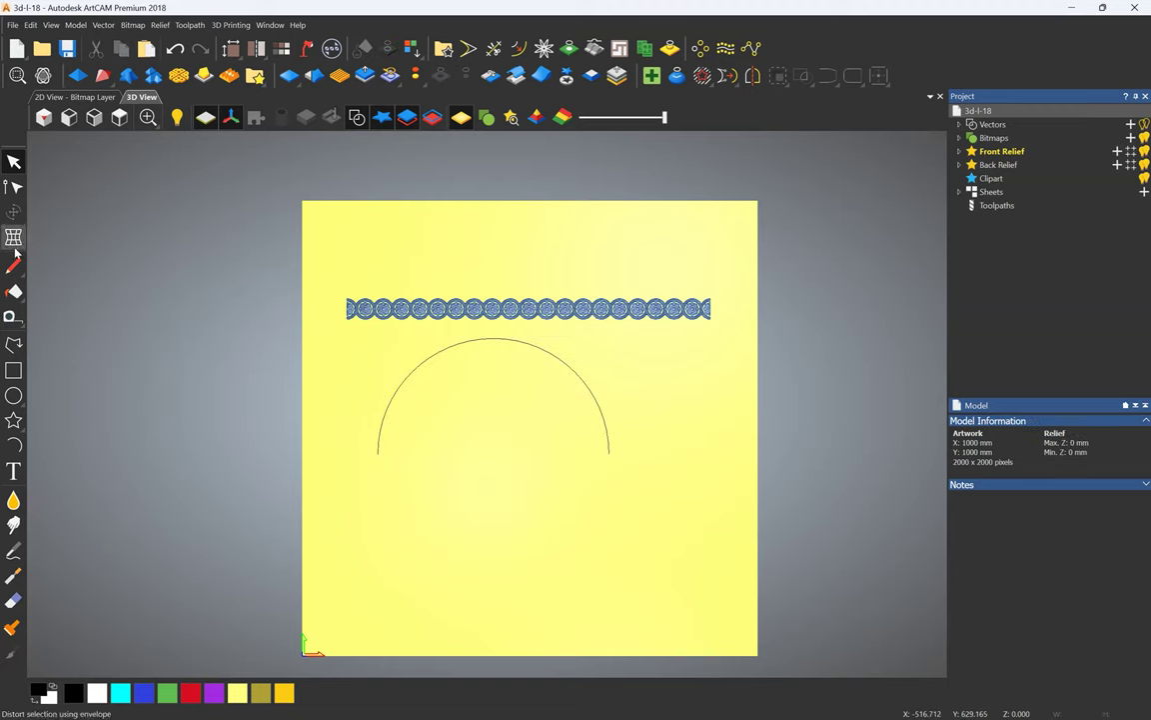
# Reopen Envelope Distortion and set the envelope type to wrap between two curves.
pyautogui.click(14, 237)
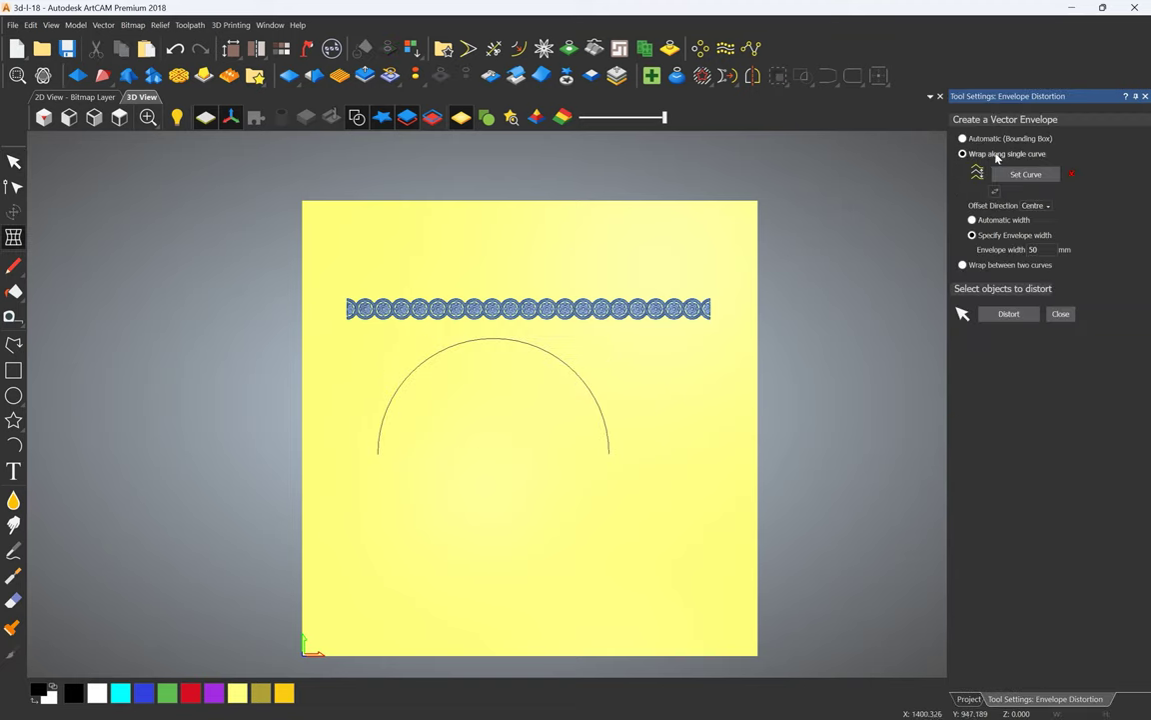
pyautogui.click(963, 265)
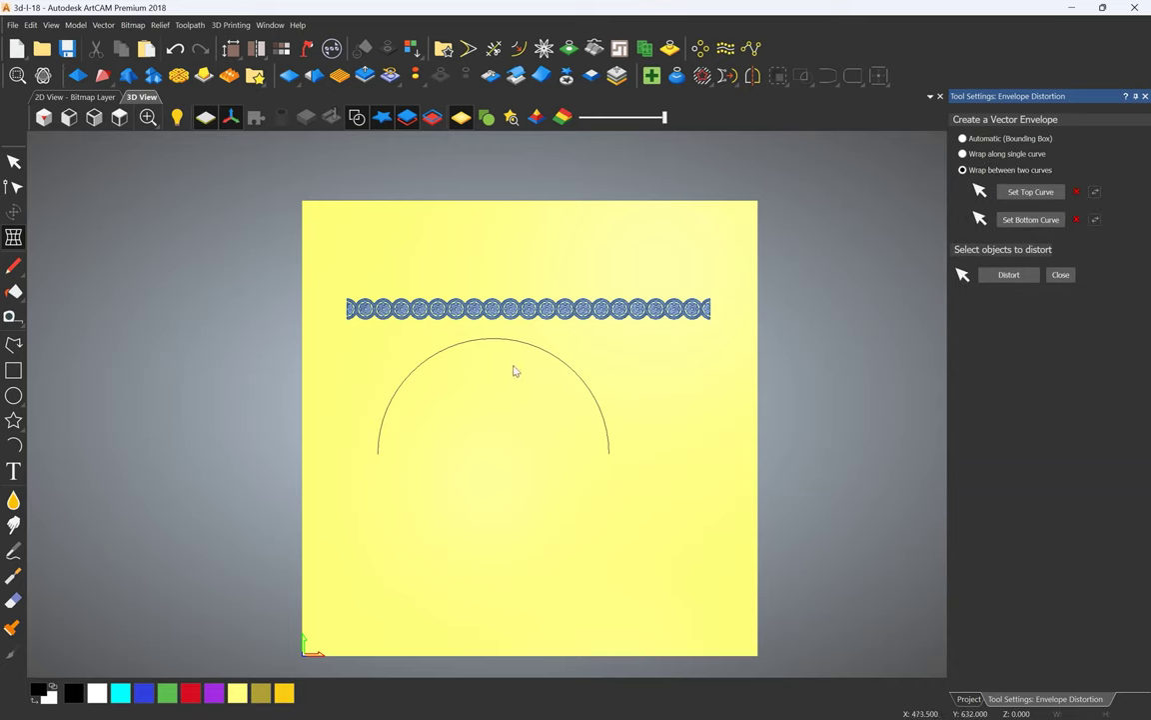
# Draw a smooth wavy curve about 783 mm wide and 432 mm high below the arc, adjusting its nodes.
pyautogui.click(14, 344)
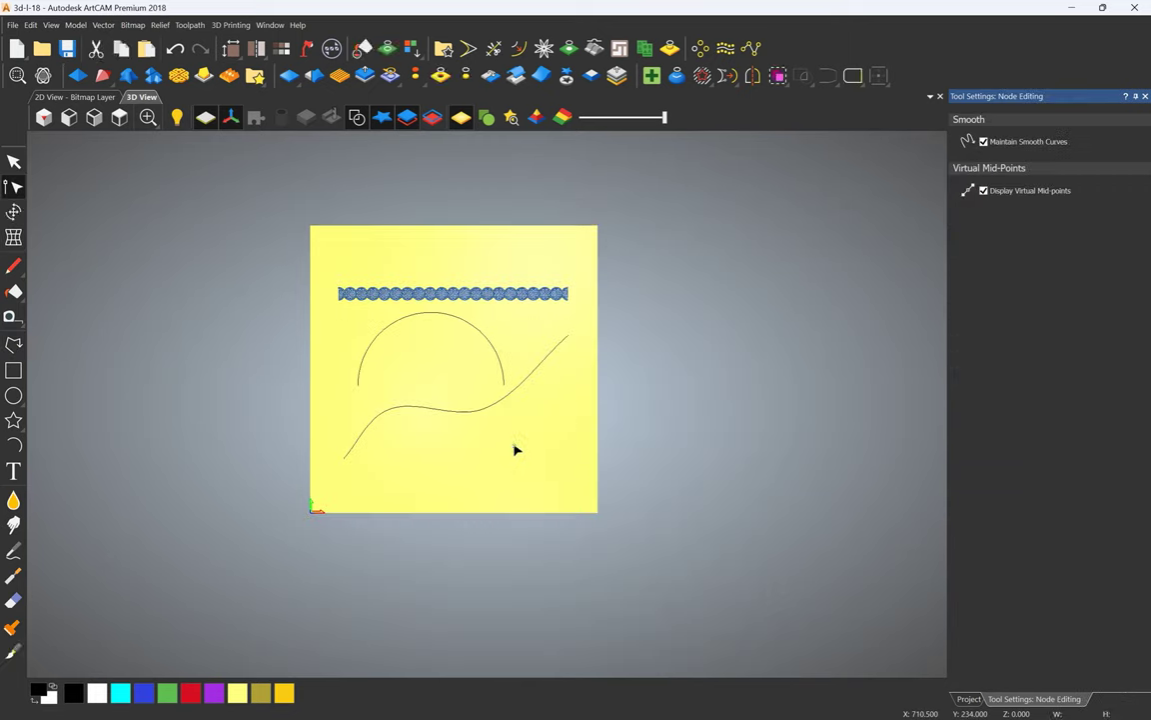
pyautogui.scroll(3, 477, 422)
pyautogui.moveTo(486, 387); pyautogui.dragTo(461, 439)
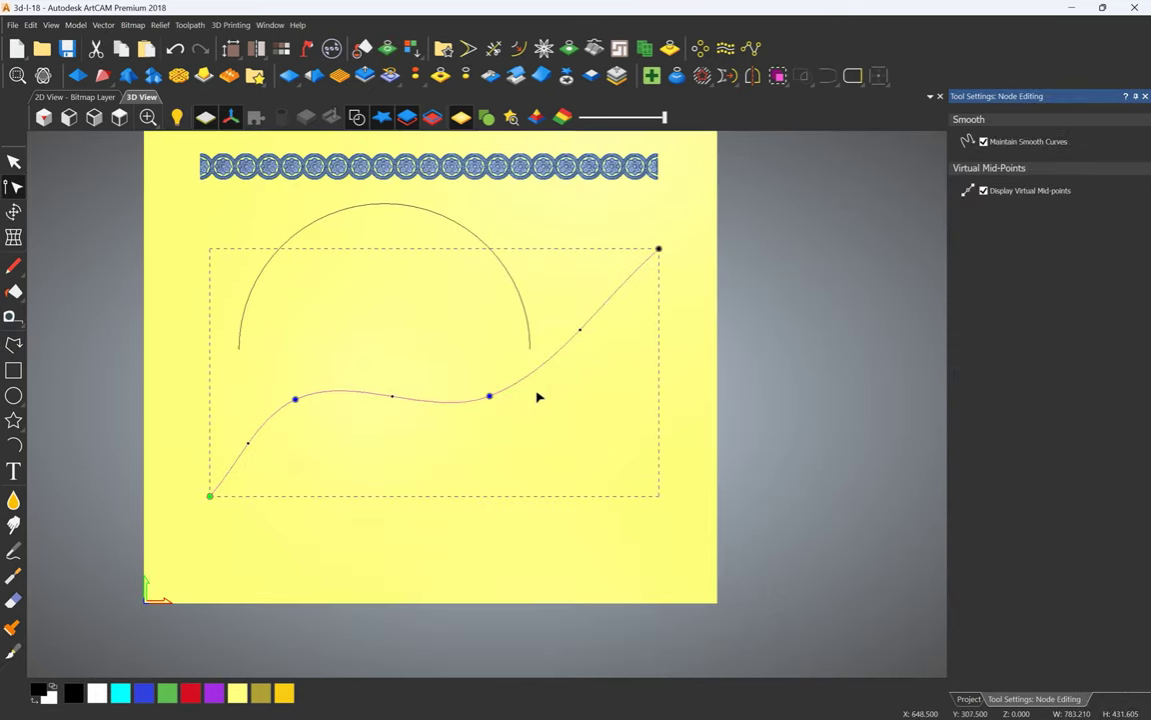
# Offset the wavy curve outwards/right by about 97 mm with radiused corners, keeping the original vector.
pyautogui.click(513, 43)
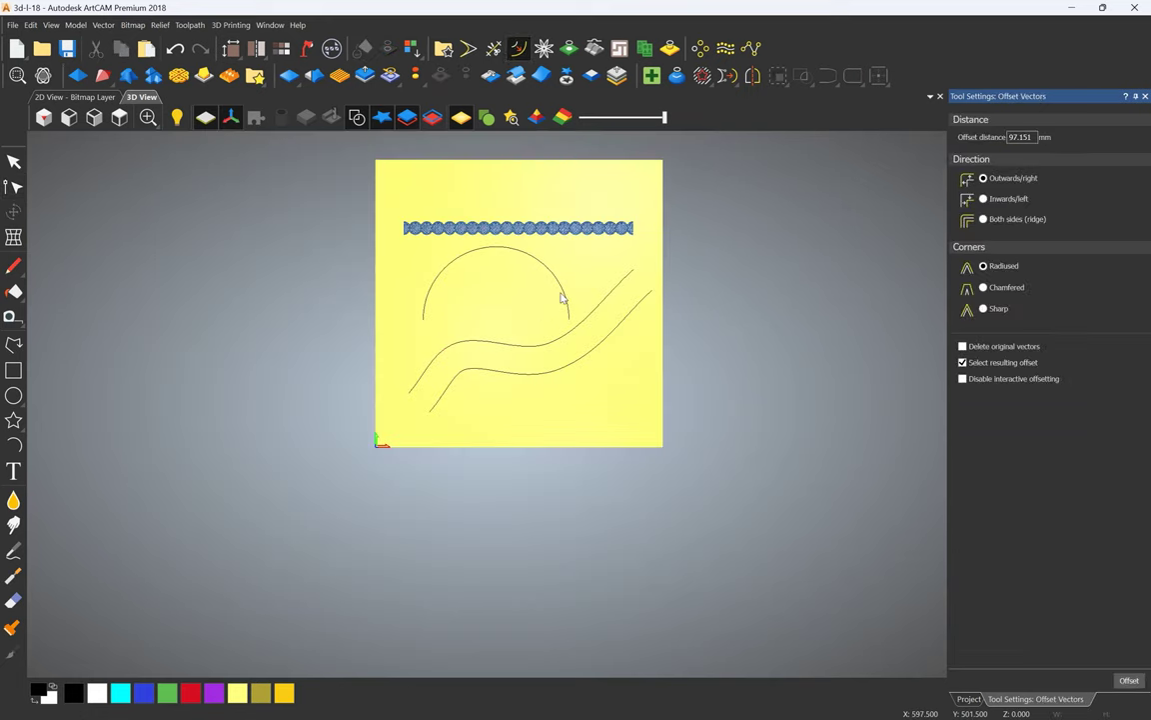
pyautogui.scroll(2, 567, 287)
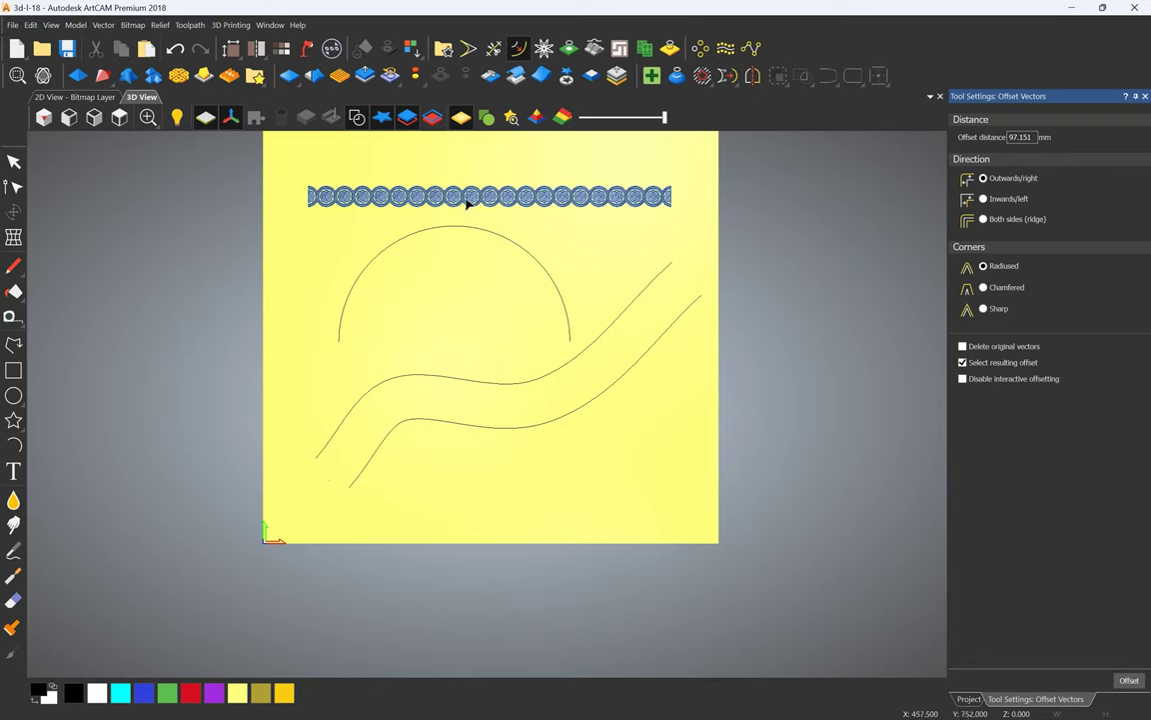
# In Envelope Distortion, assign the upper wavy curve as the top curve and the lower one as the bottom curve.
pyautogui.hotkey('ctrl', 'e')
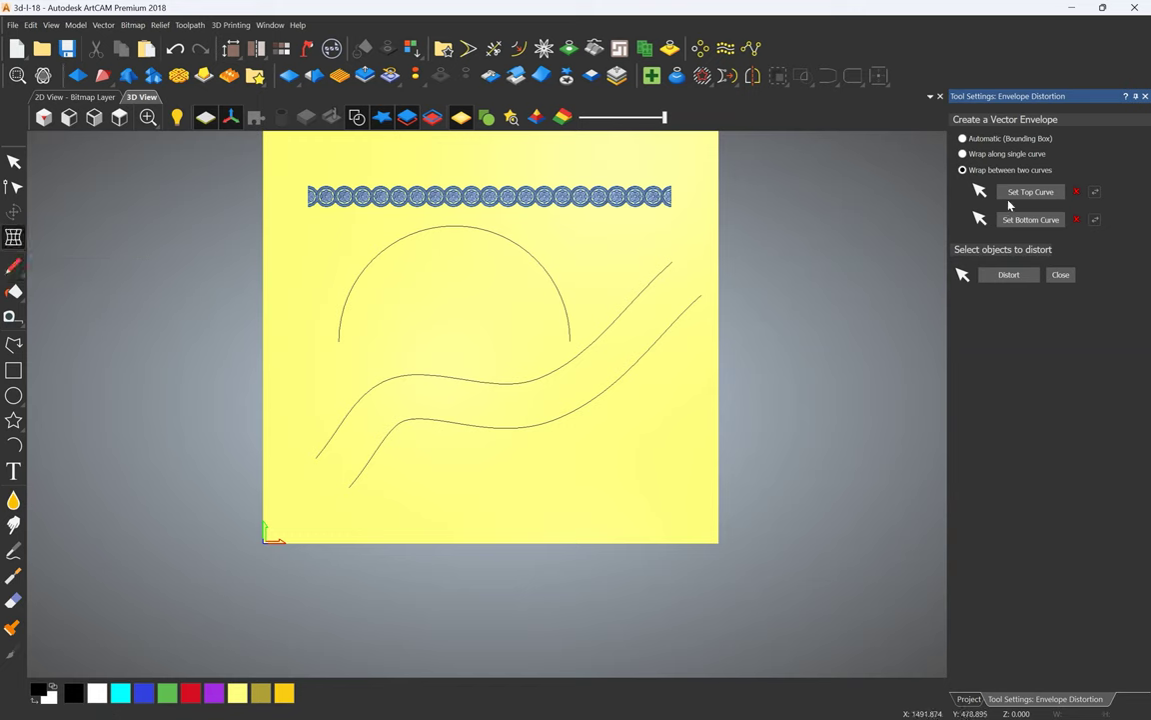
pyautogui.click(639, 290)
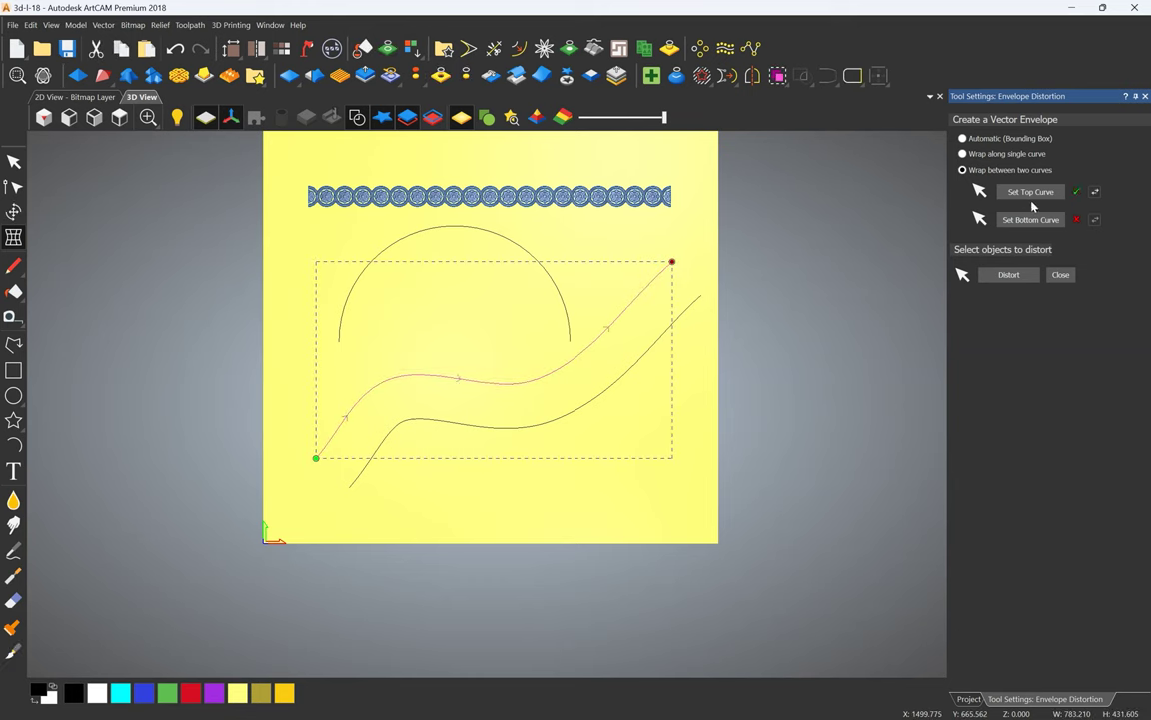
pyautogui.click(1014, 219)
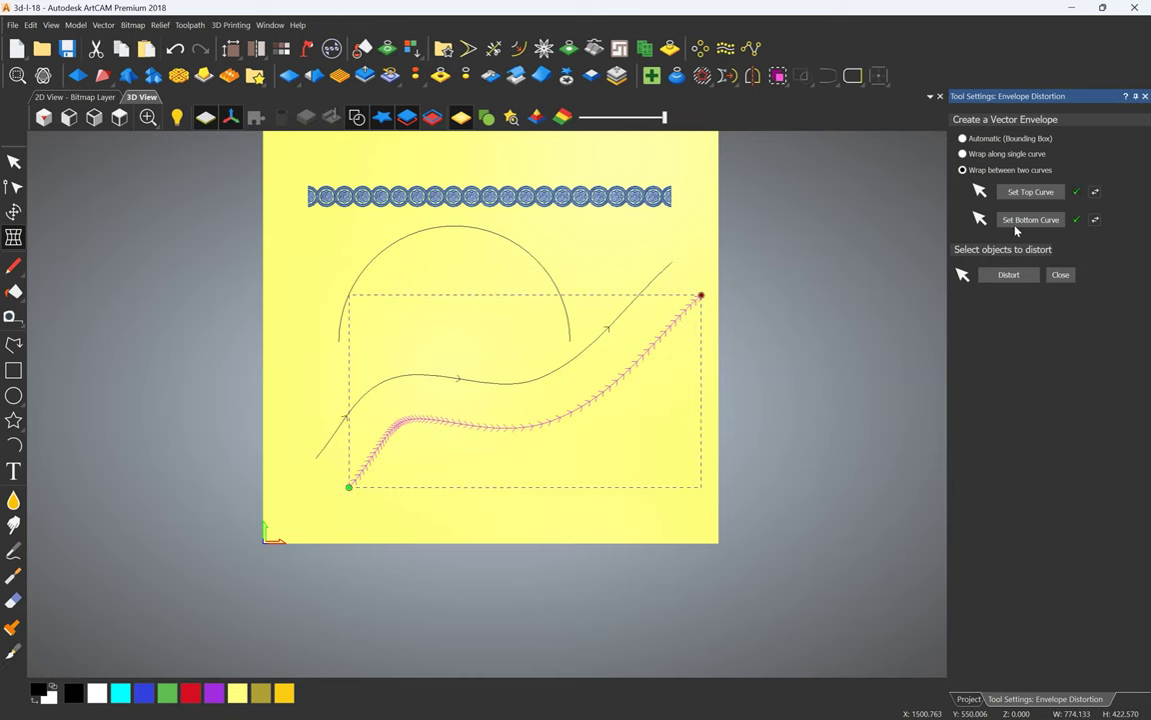
# Try wrapping the long ornament strip between the two wavy curves, and return to the envelope settings after inspecting it.
pyautogui.scroll(3, 518, 385)
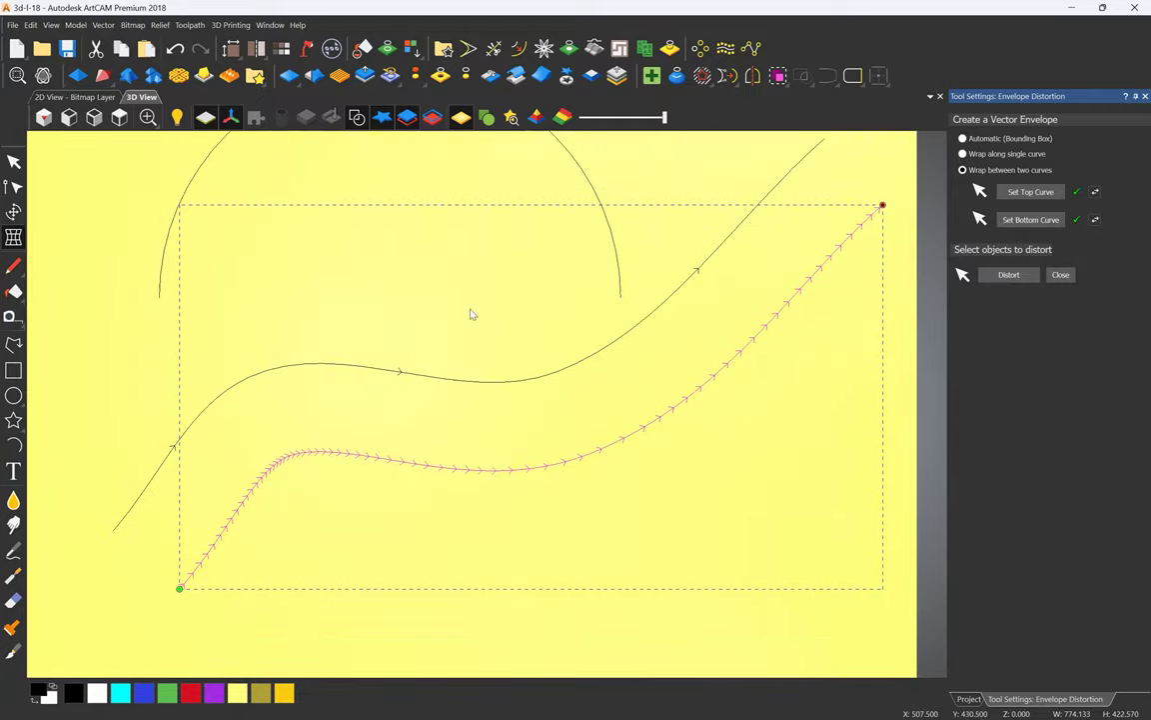
pyautogui.scroll(-3, 485, 403)
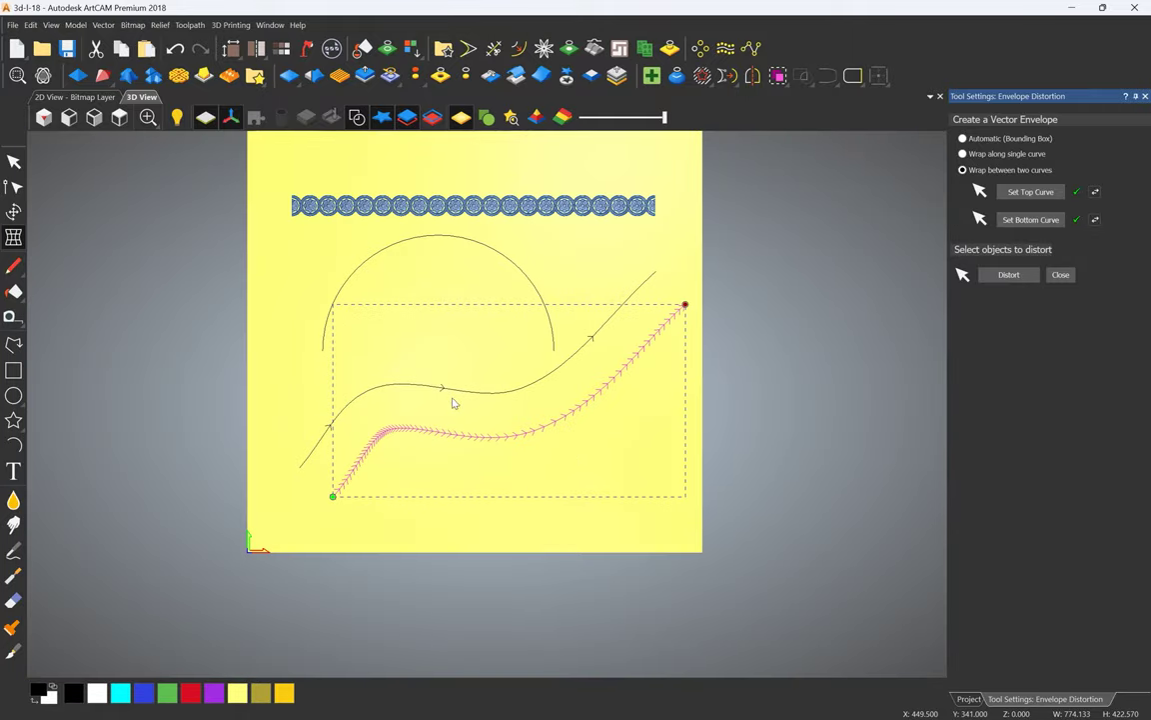
pyautogui.scroll(3, 427, 450)
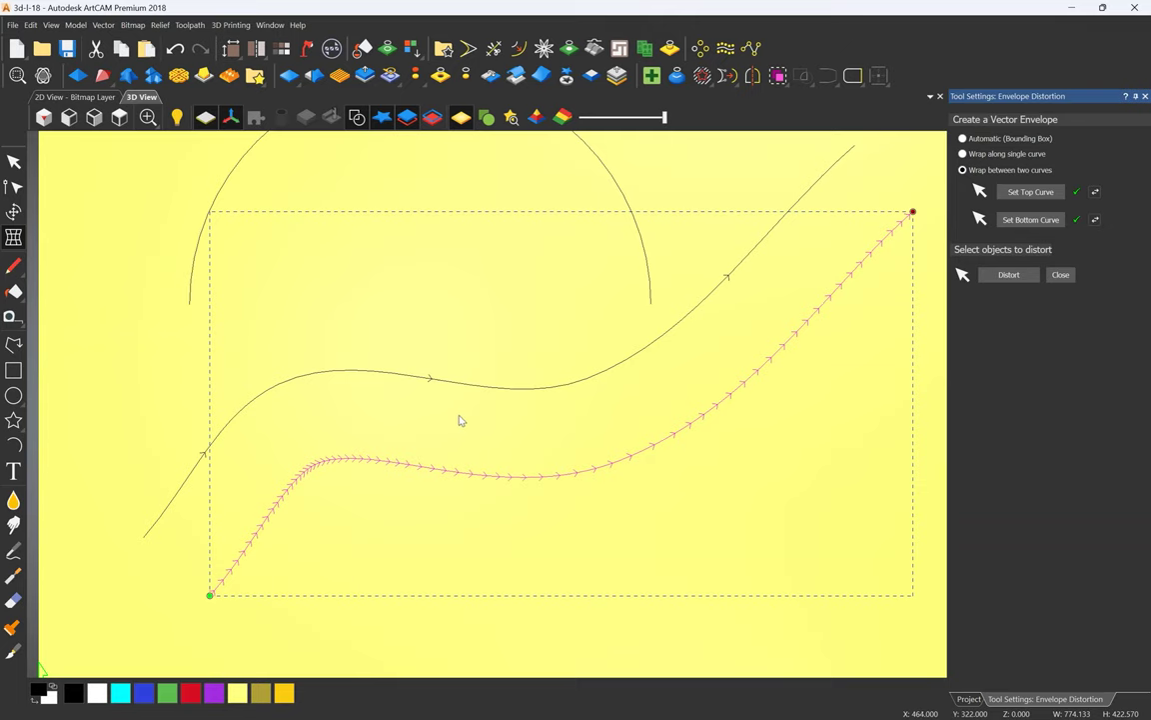
pyautogui.press('F3')
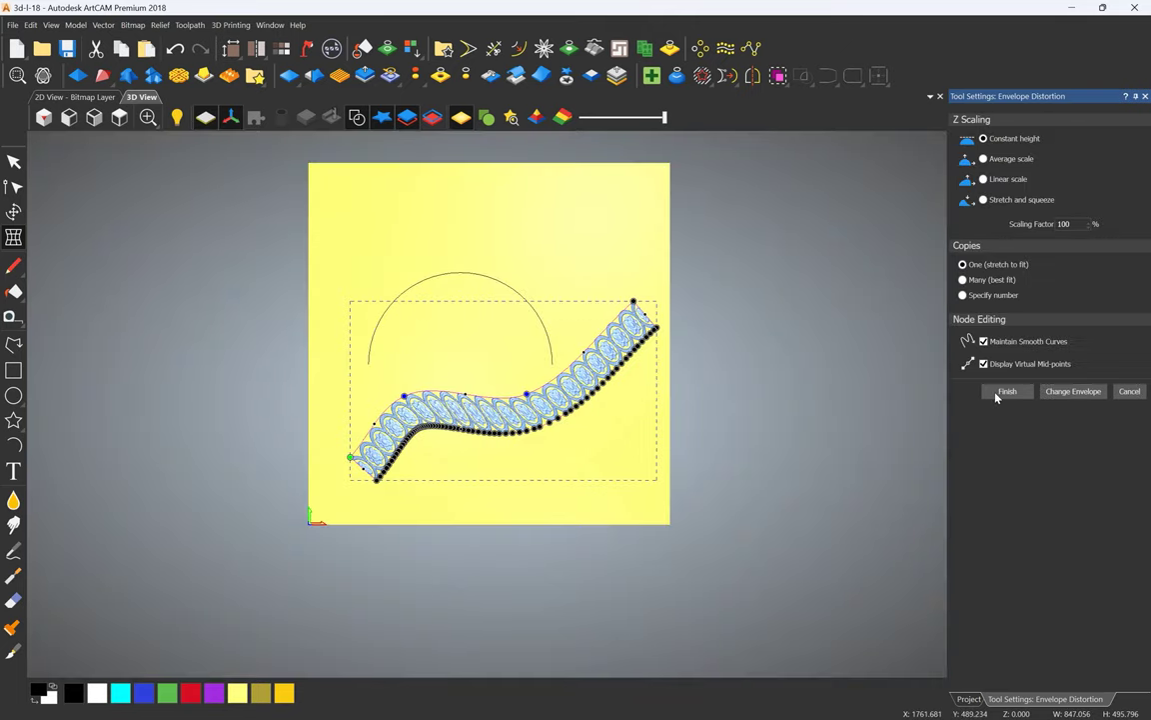
pyautogui.scroll(5, 457, 374)
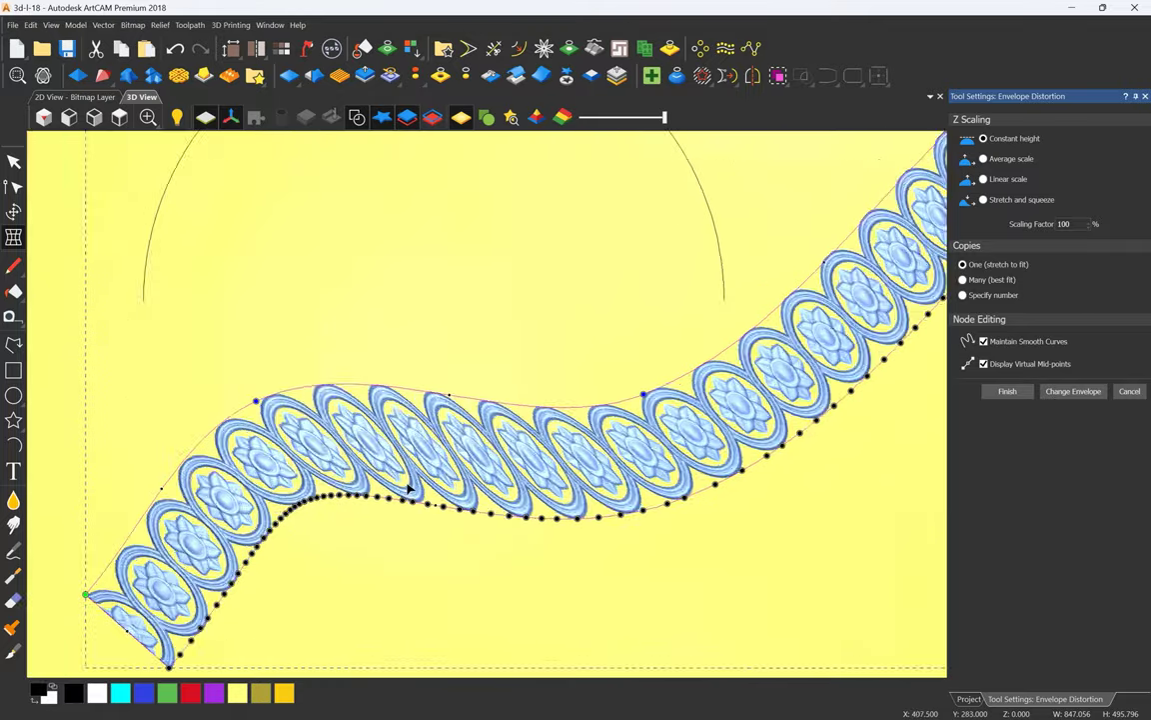
pyautogui.scroll(-4, 487, 403)
pyautogui.scroll(2, 442, 390)
pyautogui.scroll(-2, 439, 488)
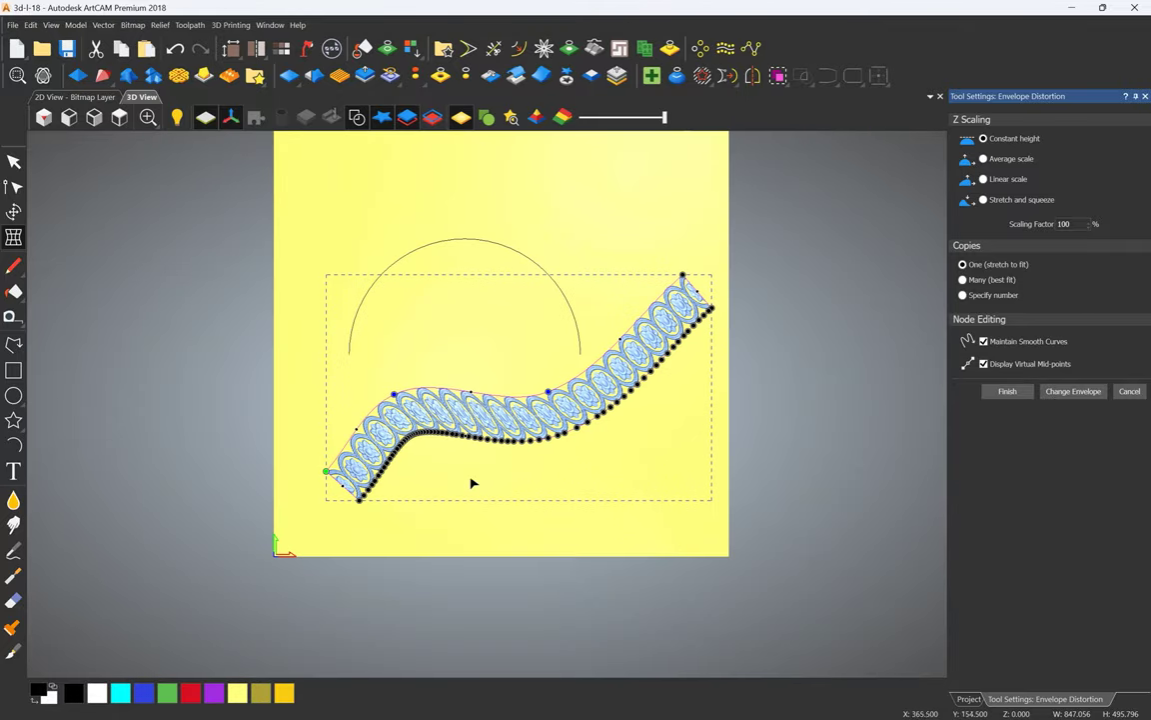
pyautogui.scroll(3, 452, 410)
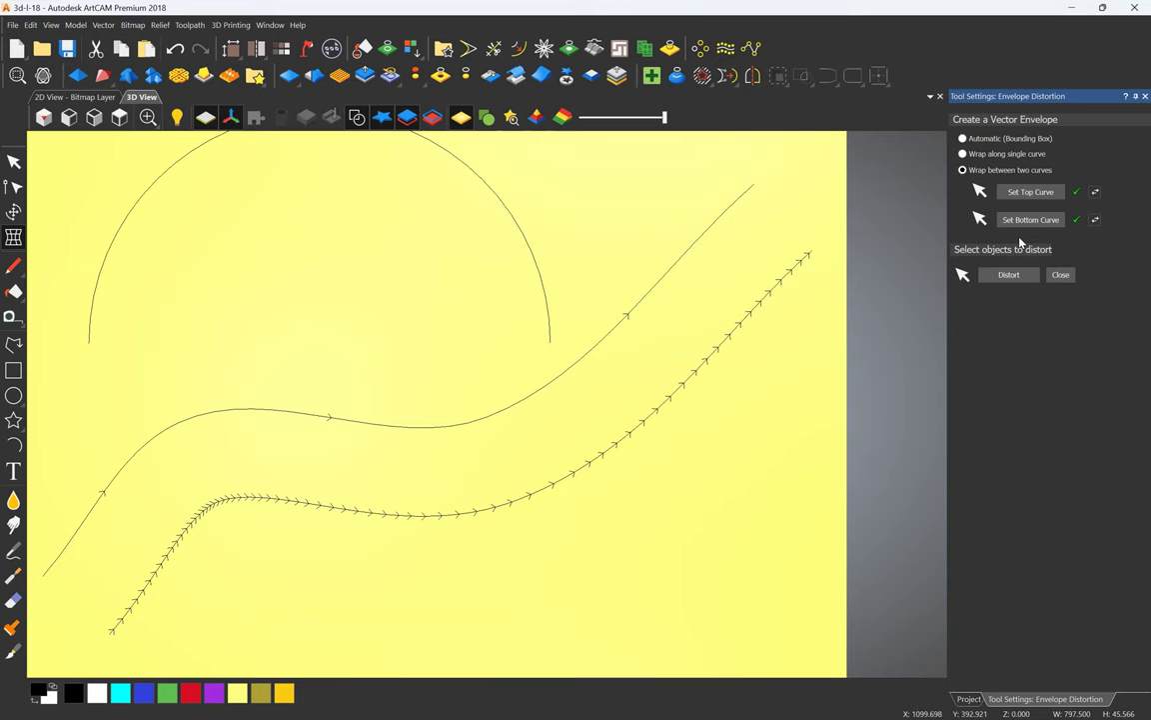
# Offset the upper wavy curve outwards/right by about 66 mm with radiused corners, and use the result as the bottom curve instead of the old offset.
pyautogui.click(360, 512)
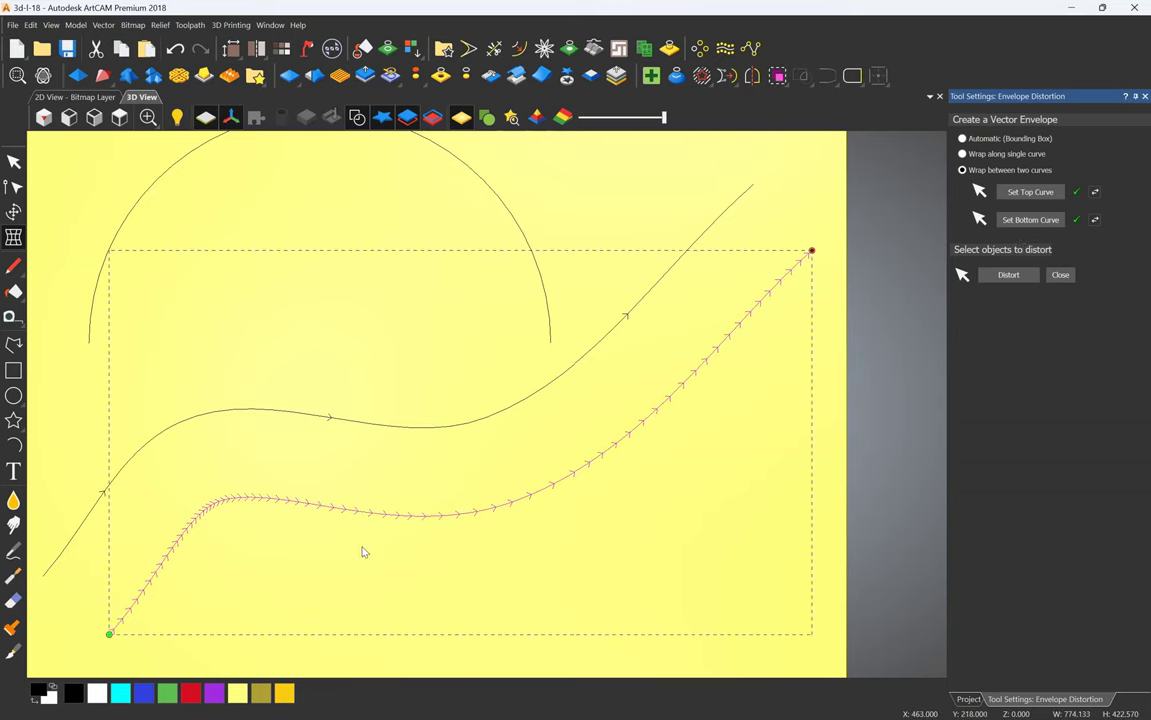
pyautogui.click(404, 419)
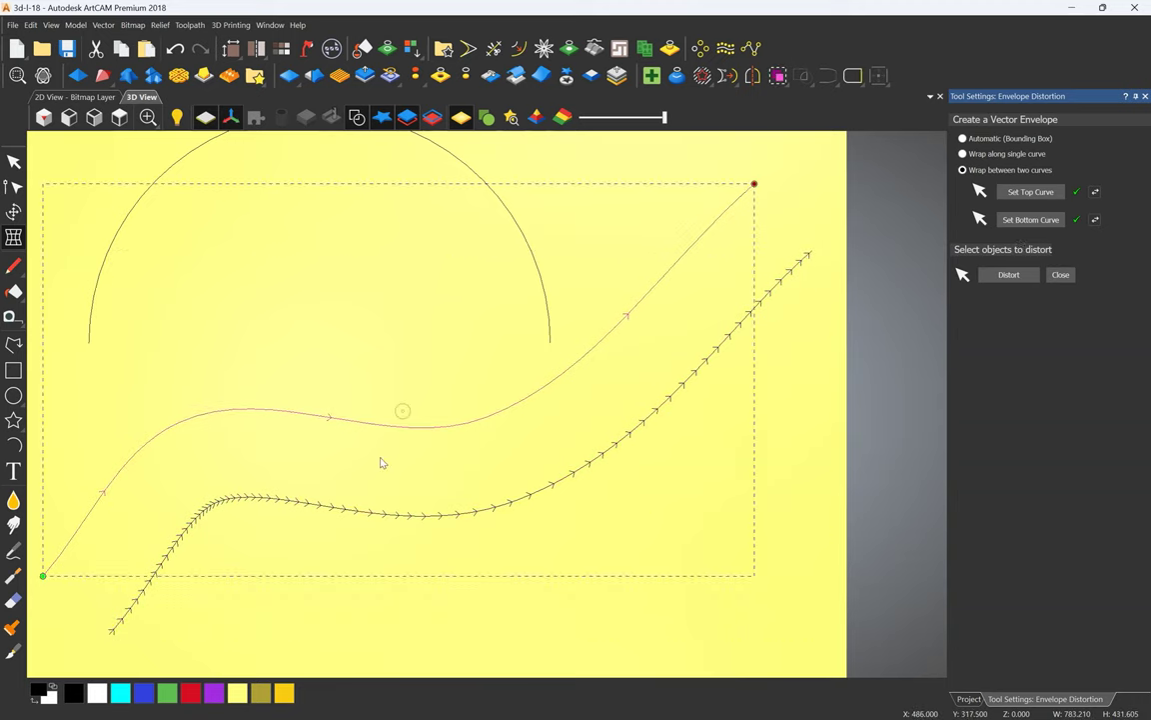
pyautogui.click(519, 48)
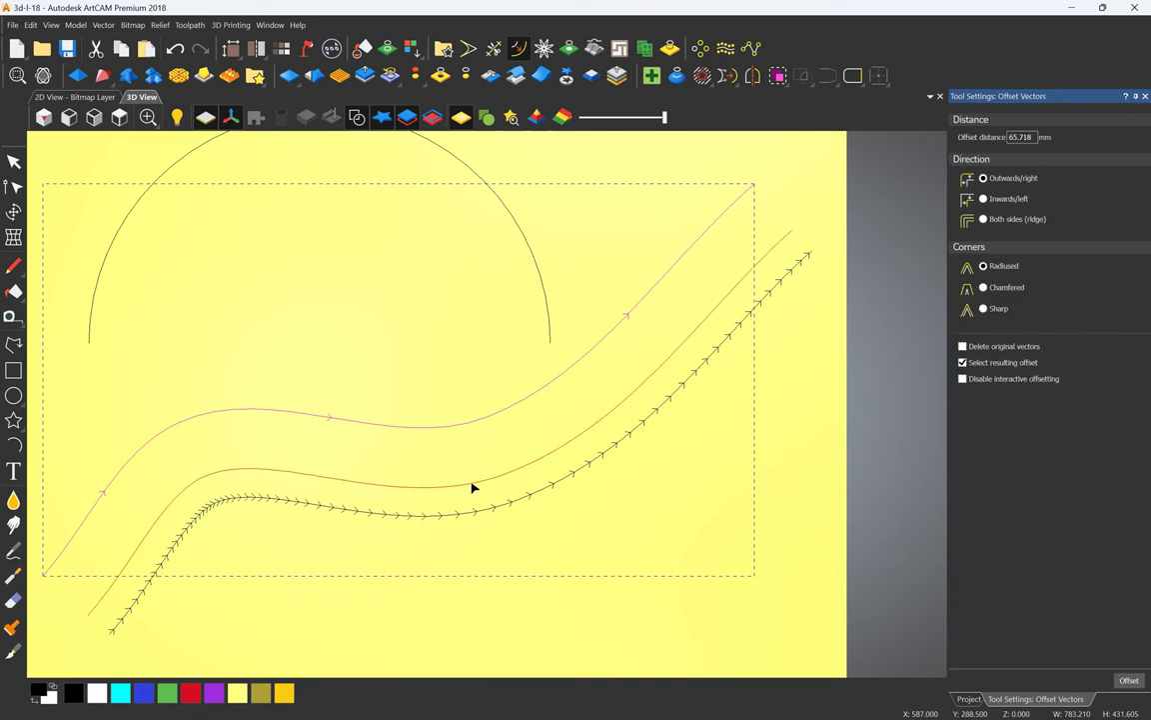
pyautogui.click(474, 490)
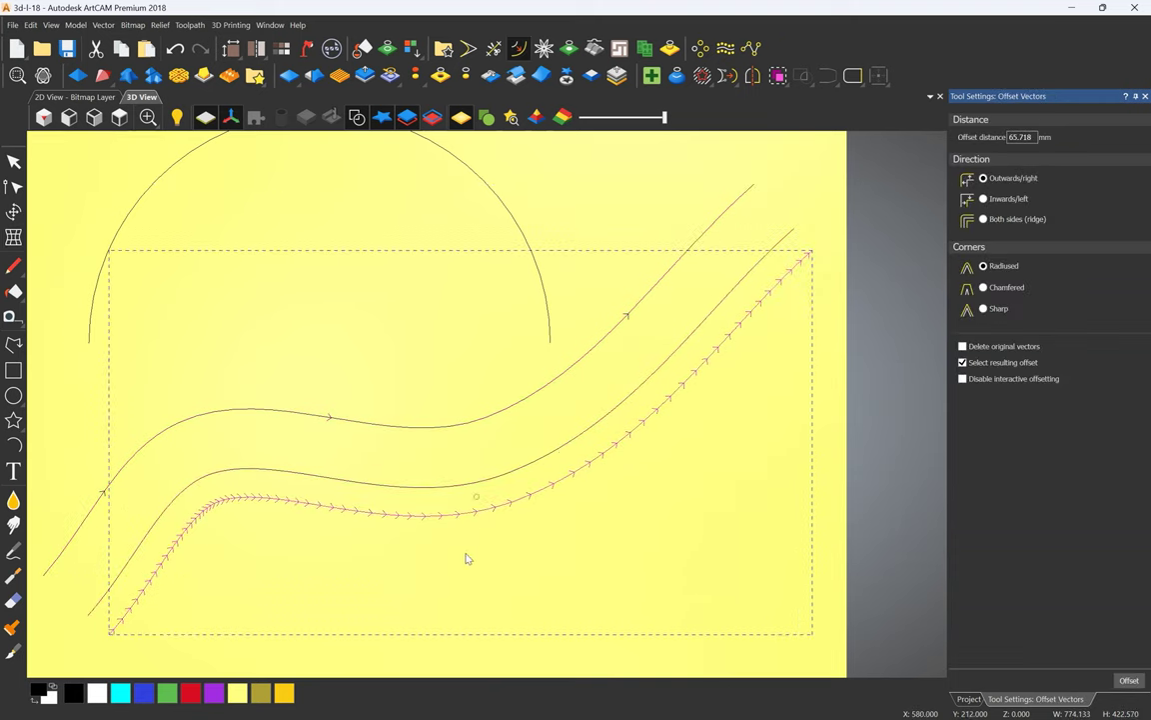
pyautogui.click(491, 494)
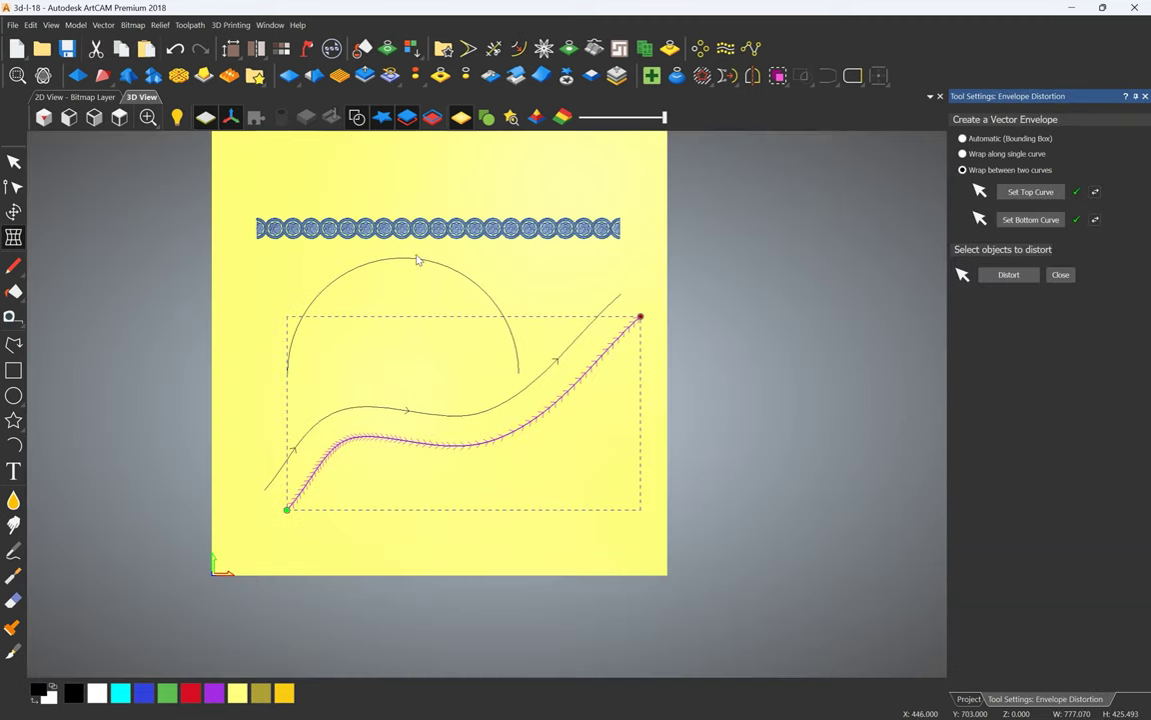
# Distort the long ornament strip between the two closer wavy curves and check how the rosettes fit.
pyautogui.click(472, 228)
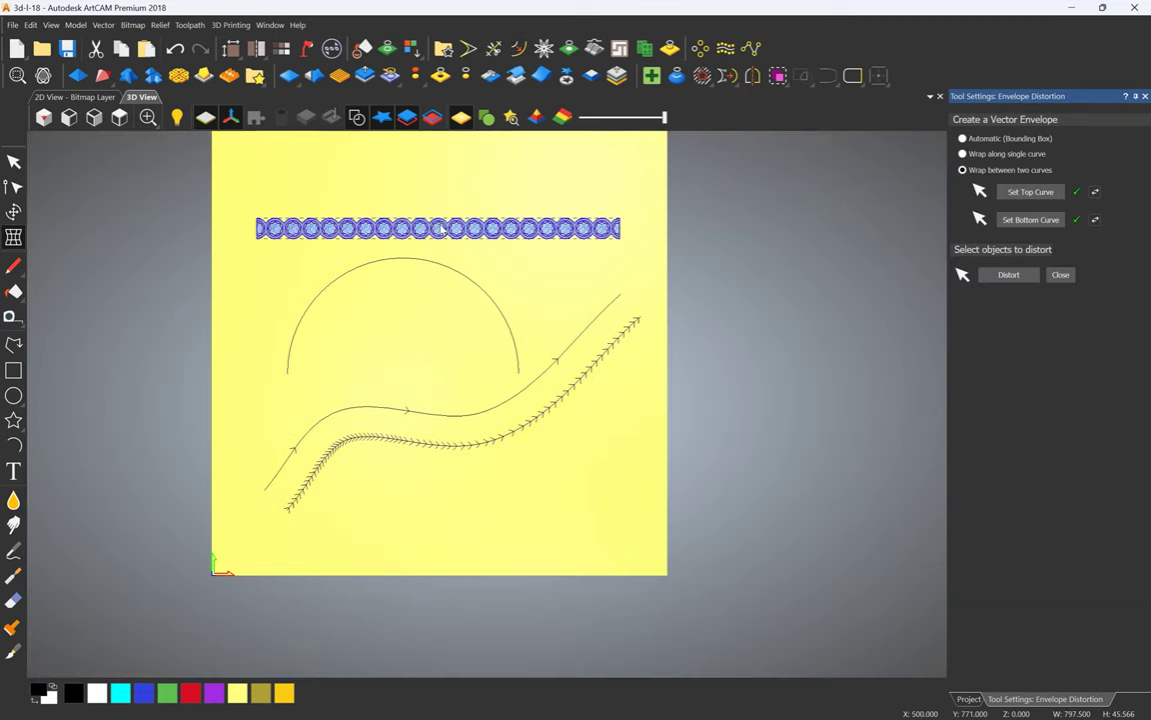
pyautogui.click(1013, 278)
pyautogui.scroll(2, 459, 478)
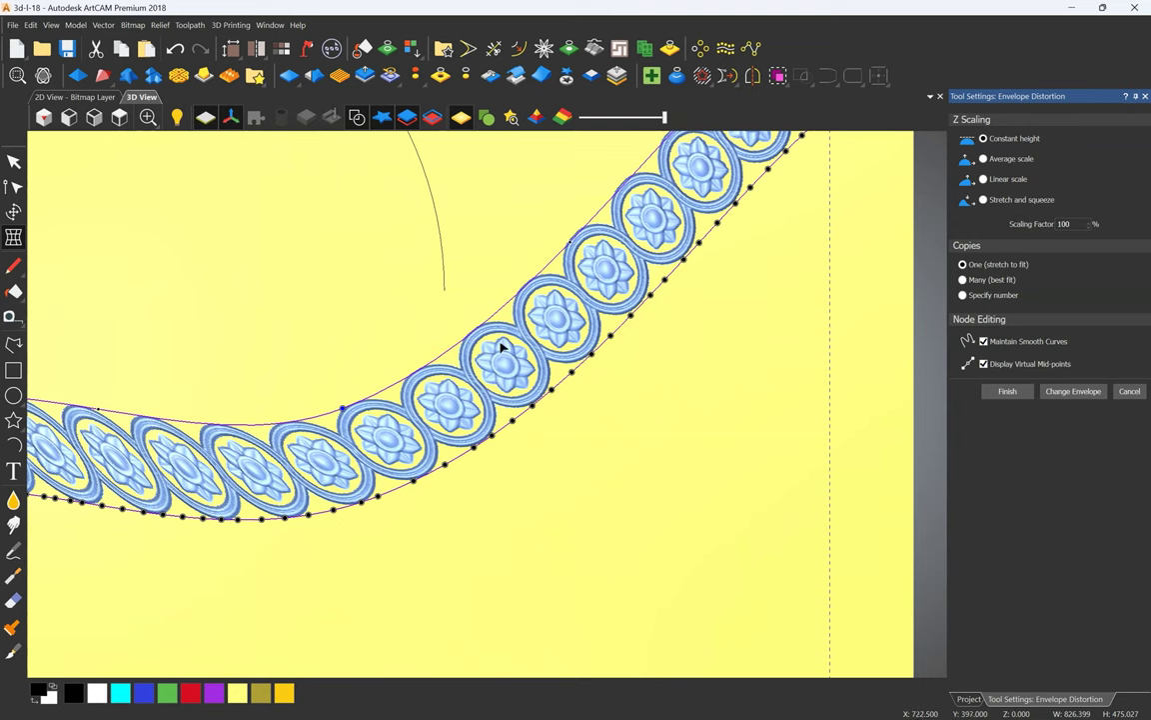
pyautogui.scroll(-3, 548, 432)
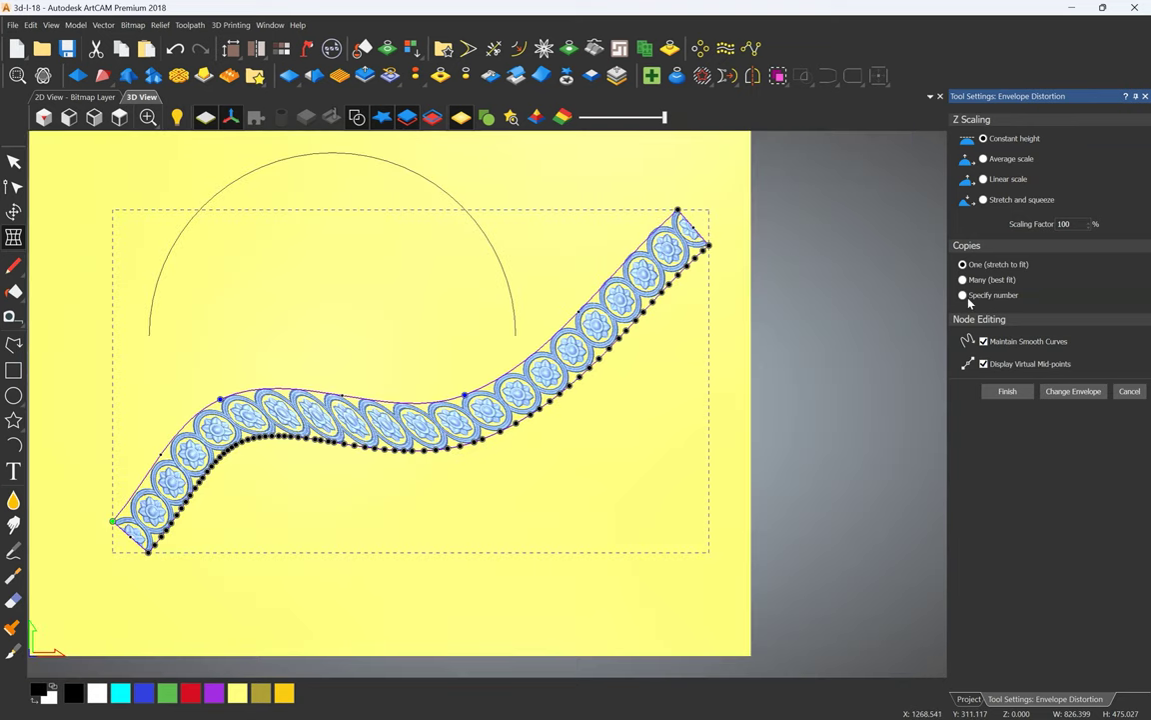
# Switch the copies setting to a specified number, with 1 copy of the strip along the wavy envelope.
pyautogui.click(965, 296)
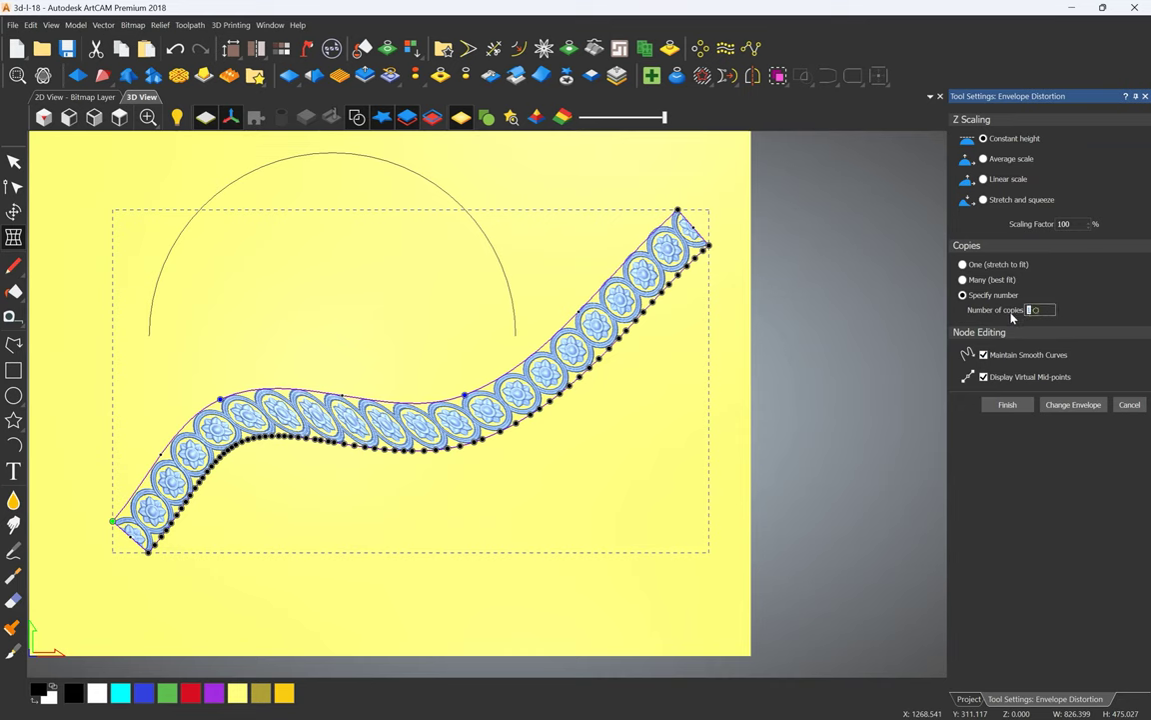
pyautogui.write('2')
pyautogui.scroll(3, 602, 375)
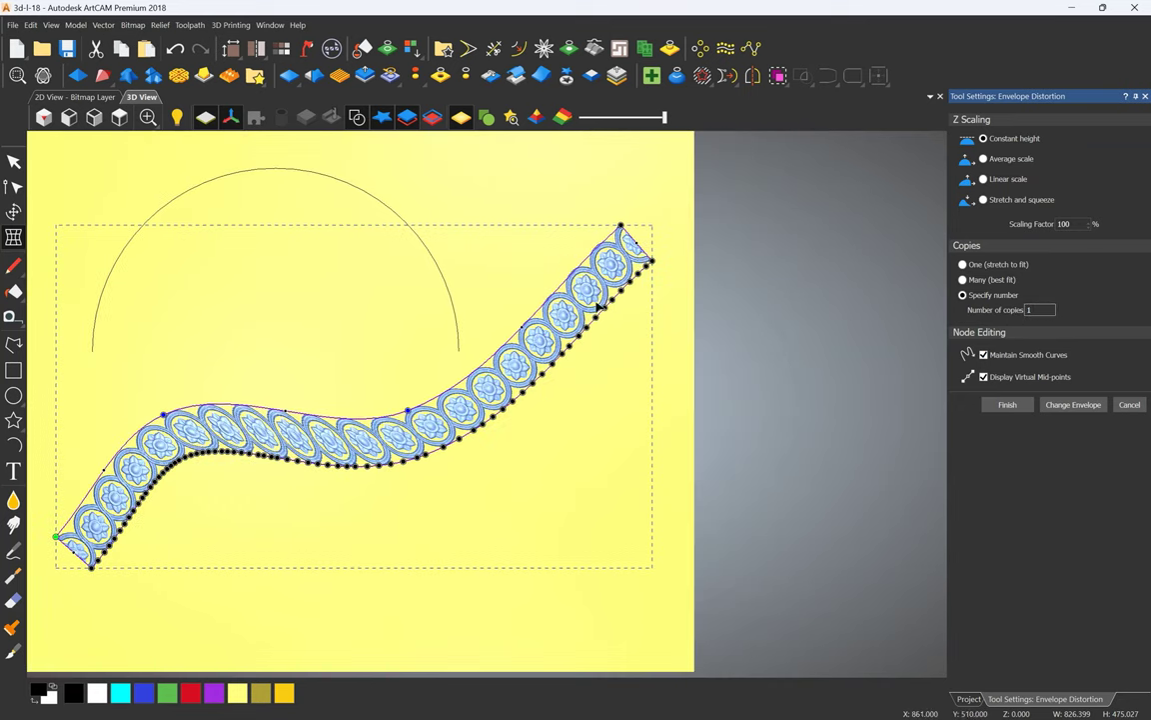
pyautogui.scroll(1, 610, 296)
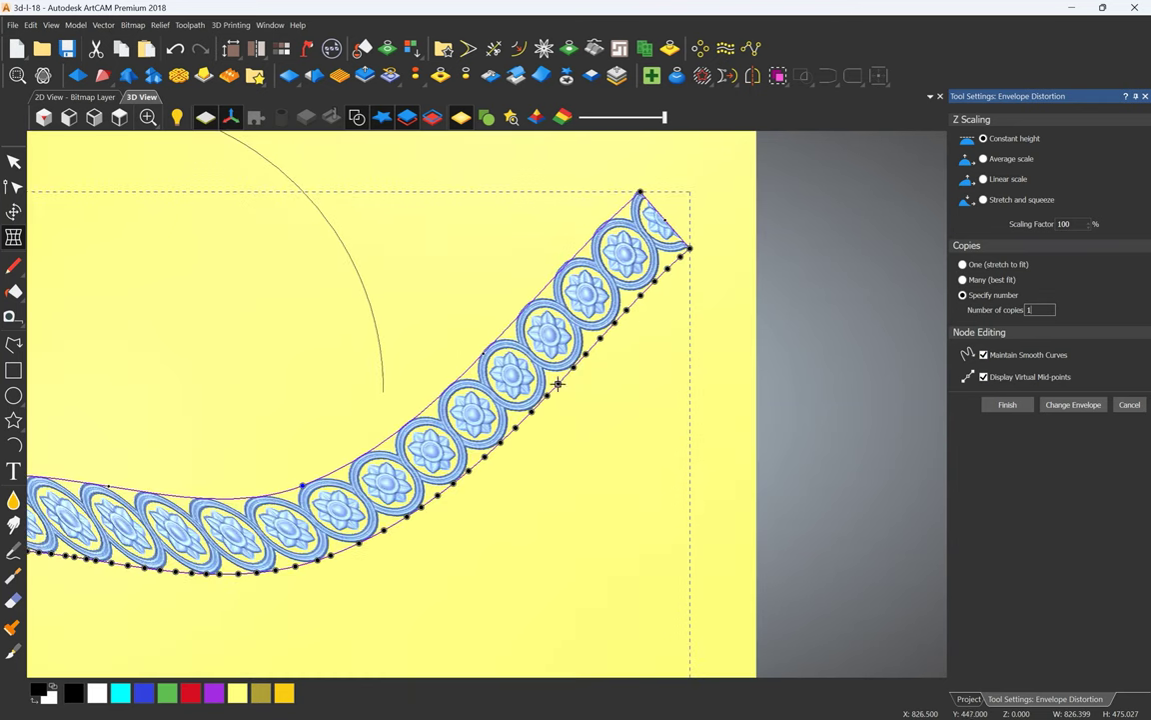
# Finish the envelope distortion, paste the wrapped ornament into the relief, and deselect it to review the result.
pyautogui.click(1007, 403)
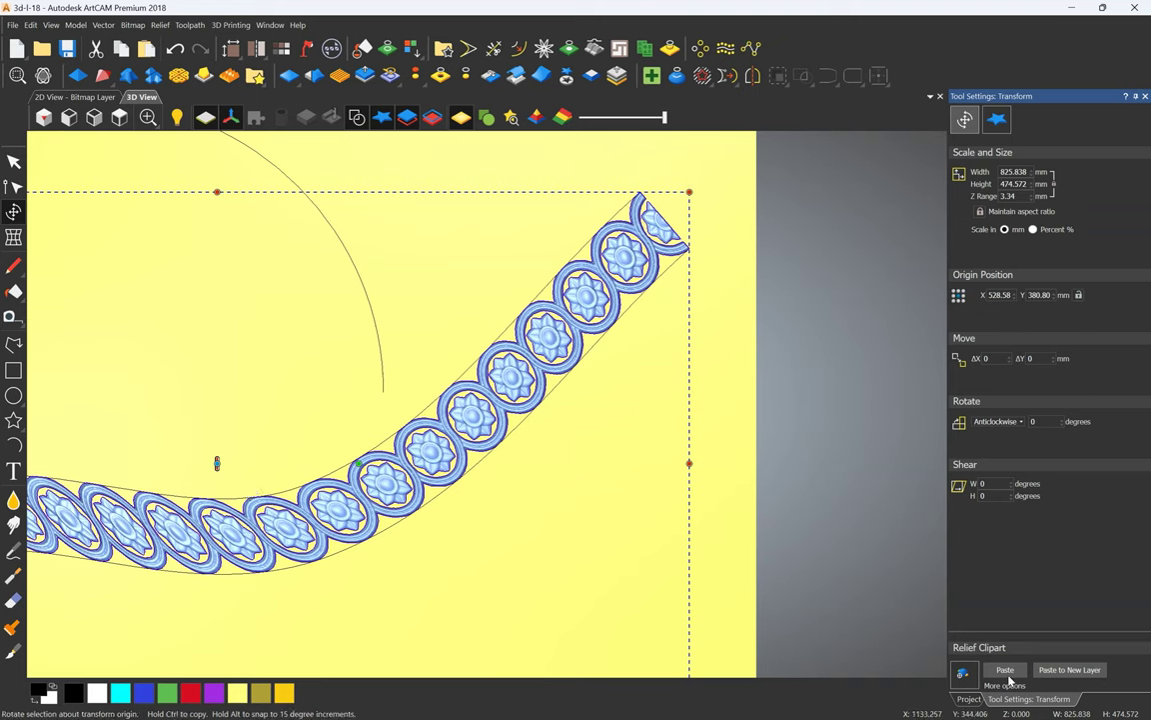
pyautogui.click(365, 401)
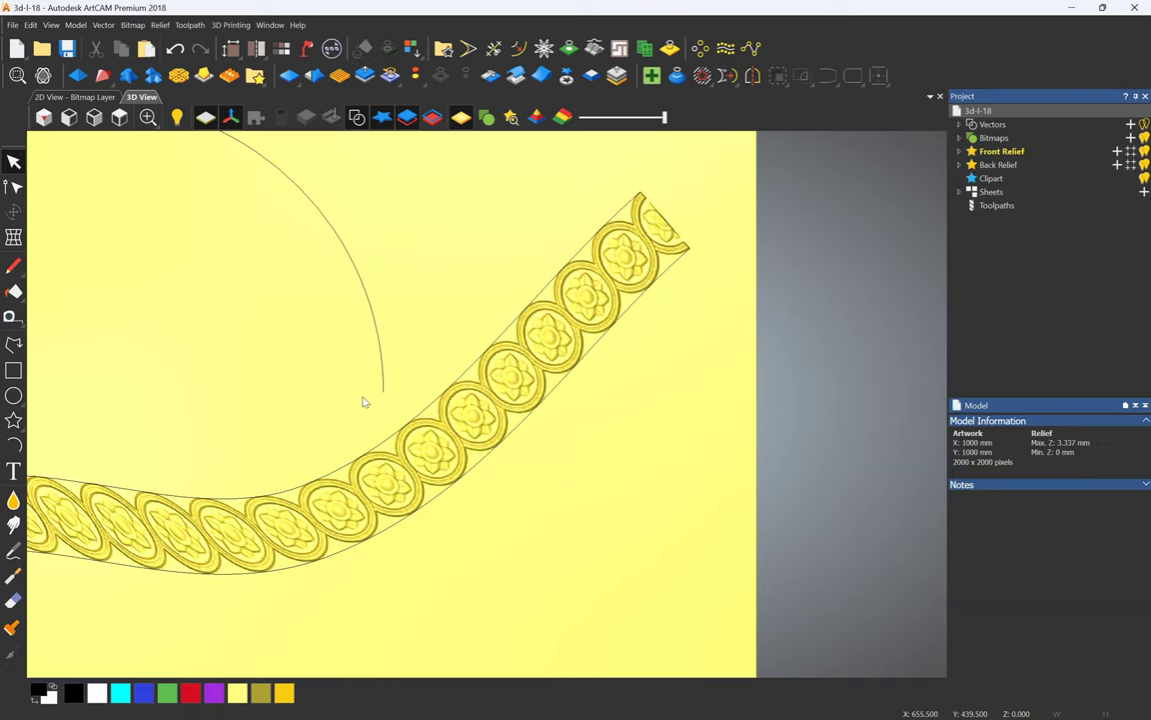
pyautogui.scroll(-4, 581, 365)
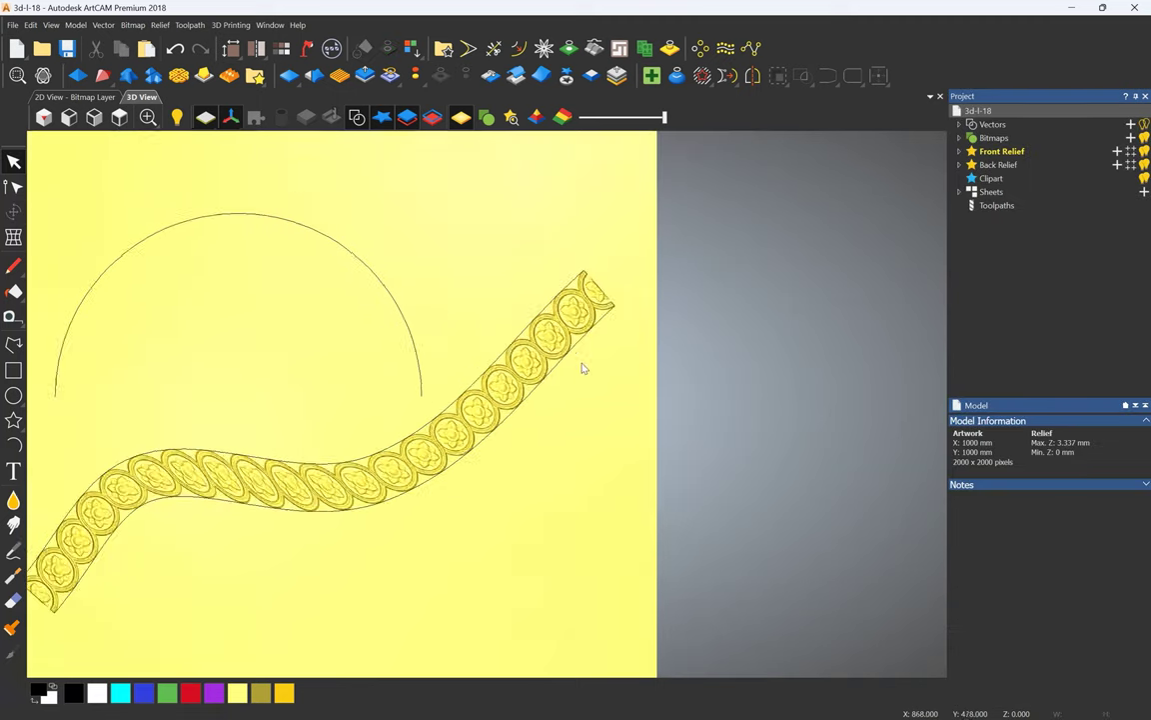
pyautogui.scroll(2, 507, 378)
pyautogui.scroll(-1, 506, 370)
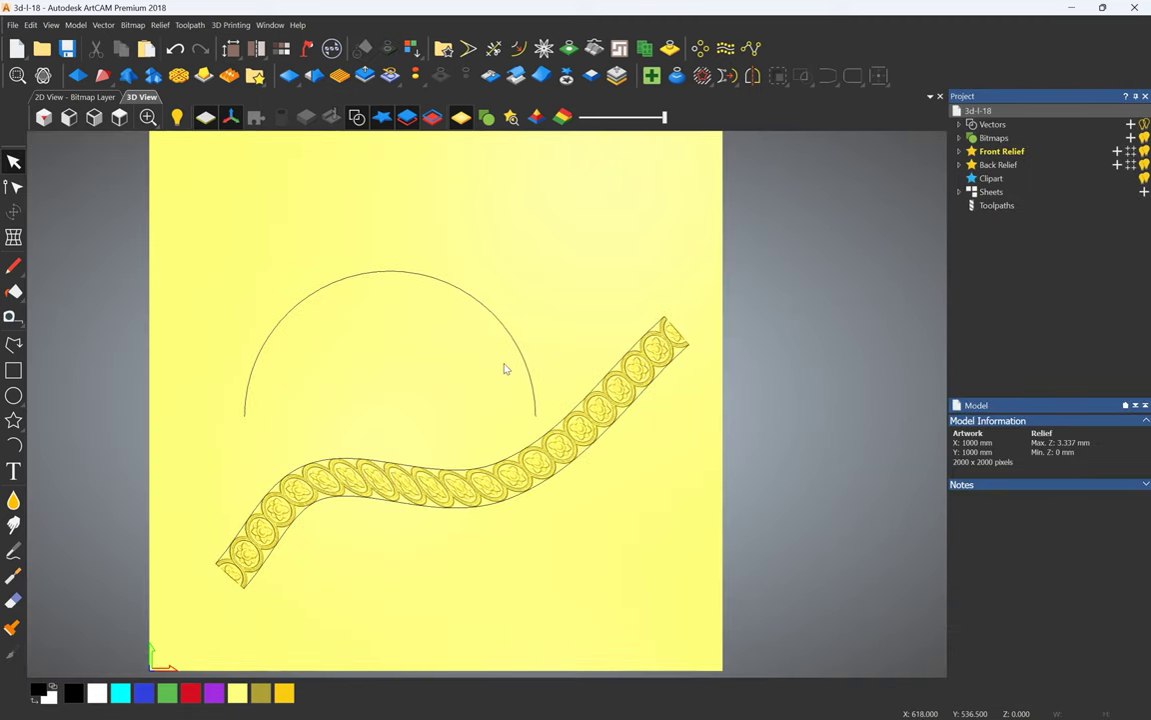